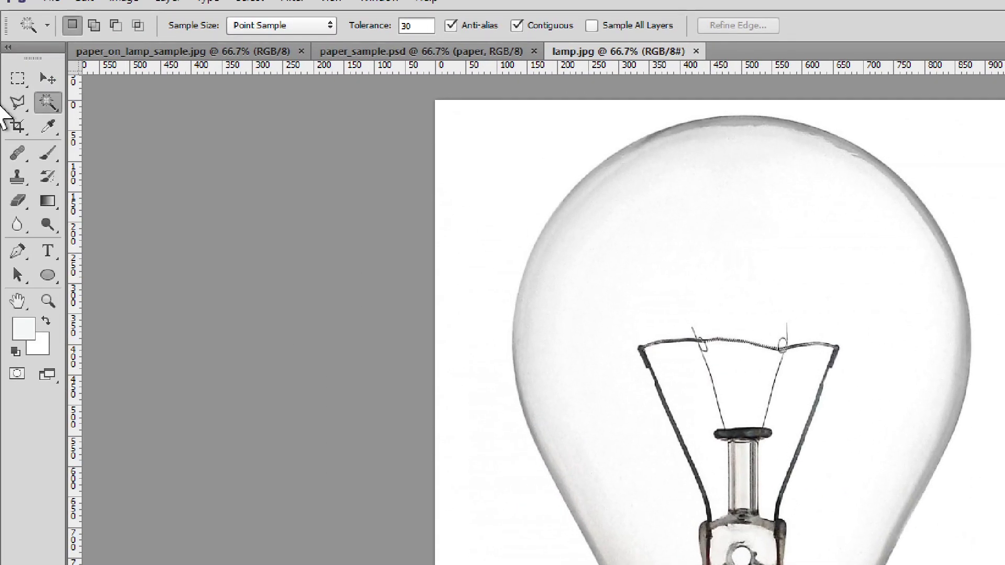
Step: Select the white background around the bulb using the Magic Wand tool with tolerance 30 and Contiguous enabled
{"action": "left_click", "coordinate": [52, 105]}
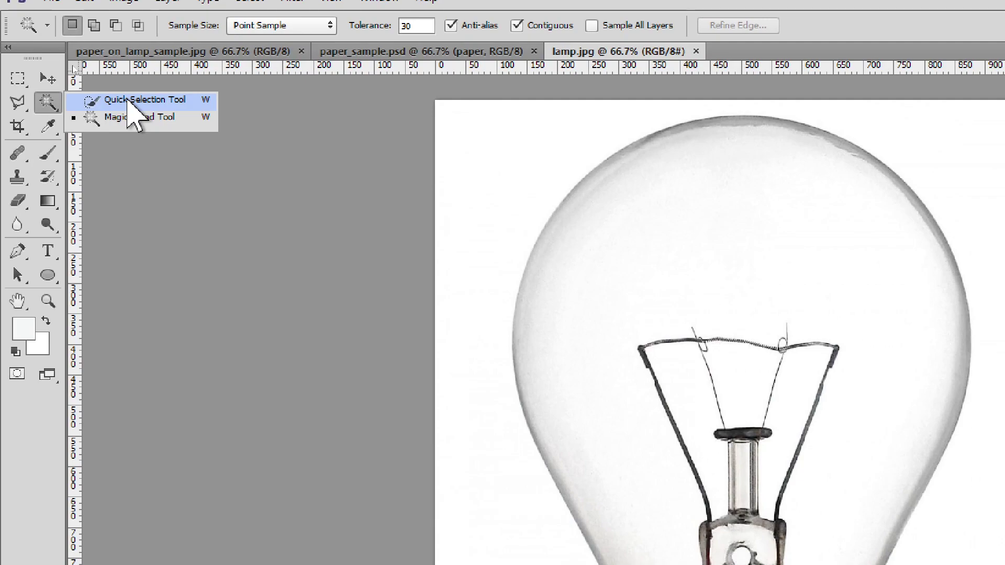
{"action": "left_click", "coordinate": [153, 118]}
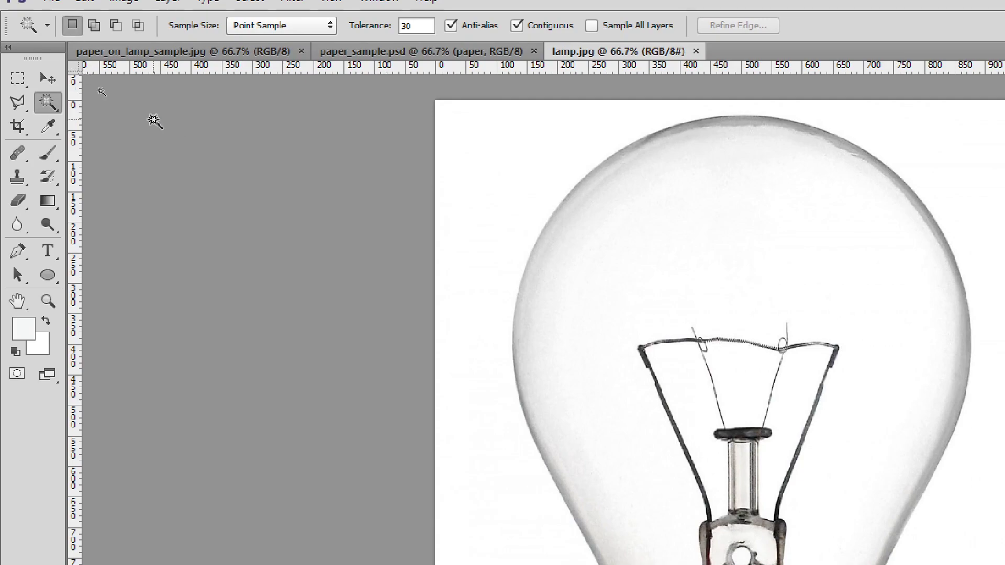
{"action": "left_click", "coordinate": [545, 149]}
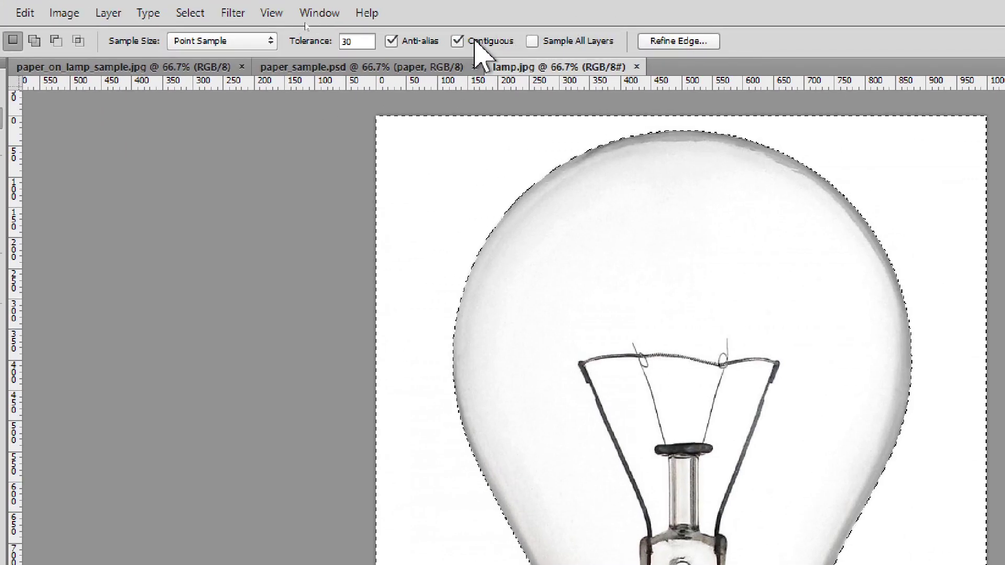
Step: Try the background selection with Contiguous off, then reselect only the outer white background with Contiguous on
{"action": "left_click", "coordinate": [421, 168]}
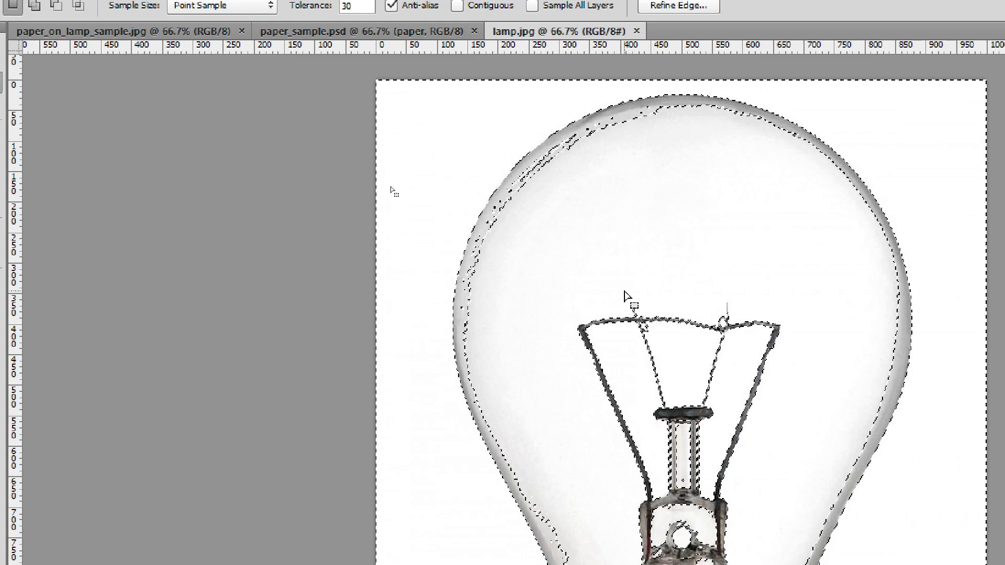
{"action": "key", "text": "ctrl+d"}
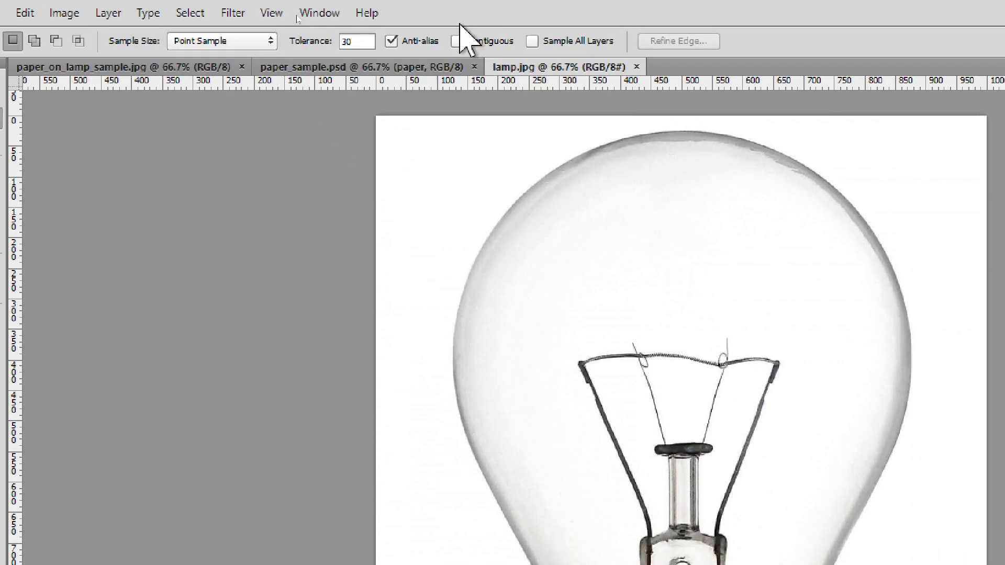
{"action": "left_click", "coordinate": [457, 41]}
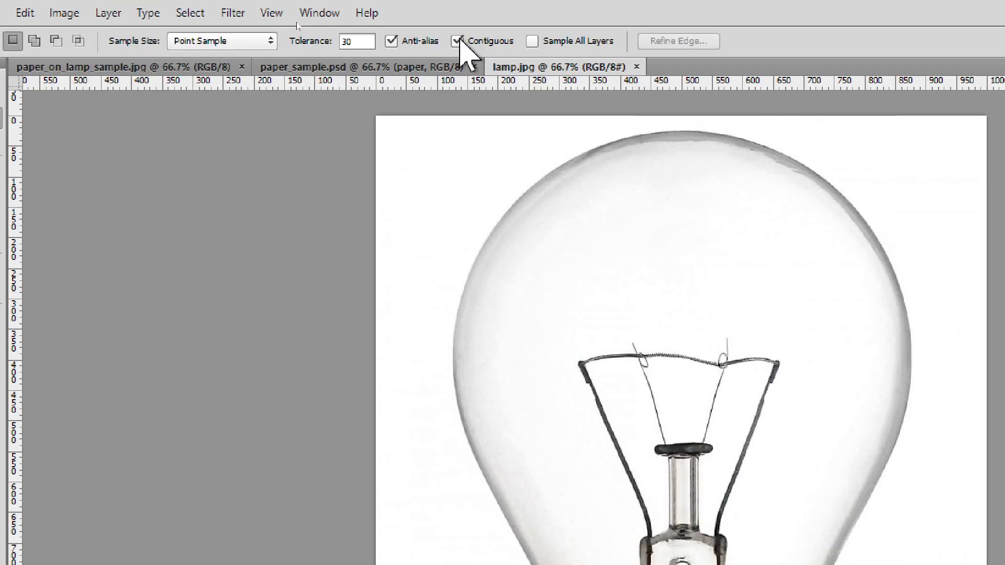
{"action": "left_click", "coordinate": [449, 139]}
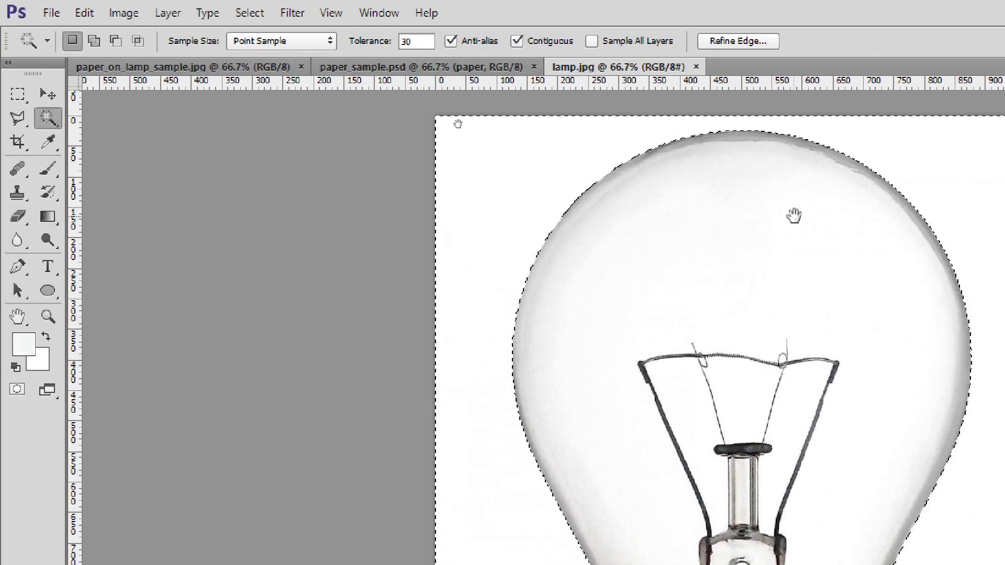
Step: Subtract the stray area along the bulb's top edge from the selection using the Polygonal Lasso tool
{"action": "left_click", "coordinate": [820, 157]}
{"action": "left_click", "coordinate": [821, 157]}
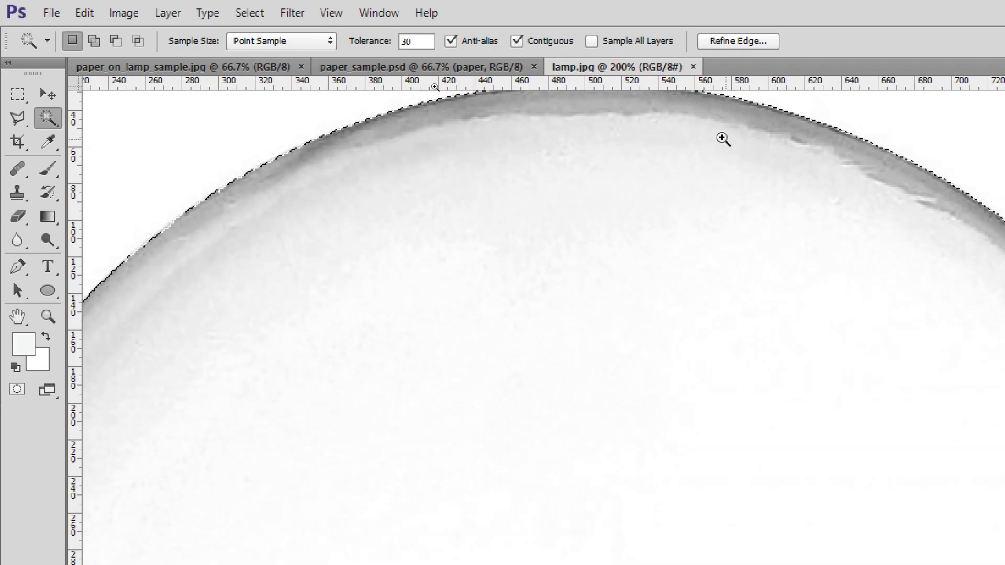
{"action": "left_click_drag", "start_coordinate": [755, 183], "coordinate": [534, 211]}
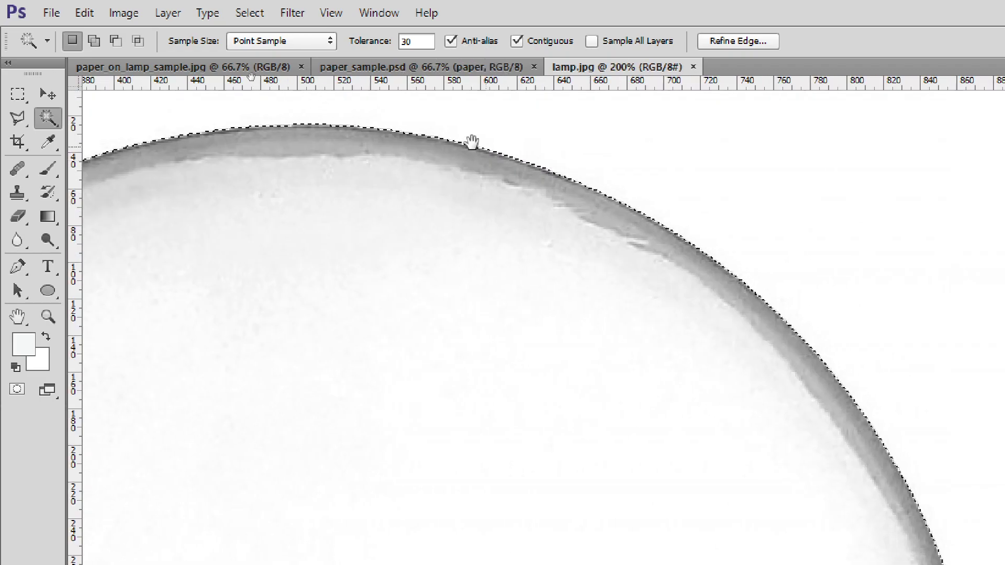
{"action": "left_click_drag", "start_coordinate": [375, 137], "coordinate": [546, 156]}
{"action": "left_click", "coordinate": [533, 140]}
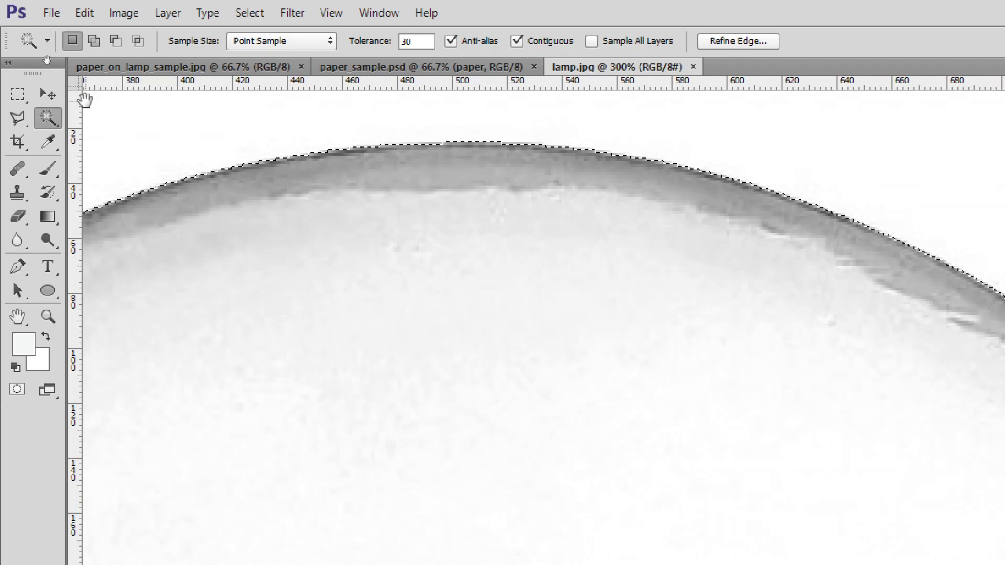
{"action": "left_click", "coordinate": [18, 119]}
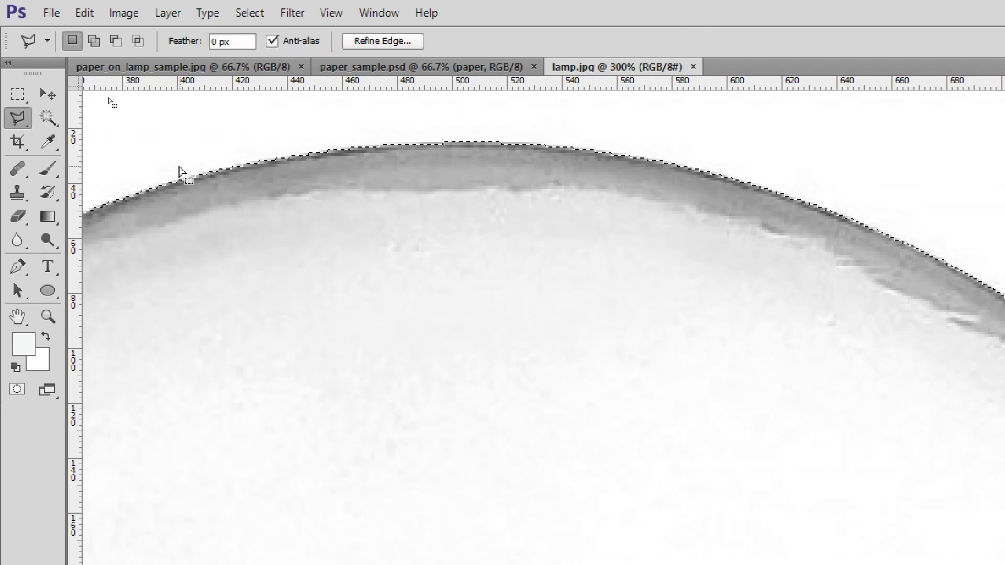
{"action": "left_click", "coordinate": [394, 151], "text": "alt"}
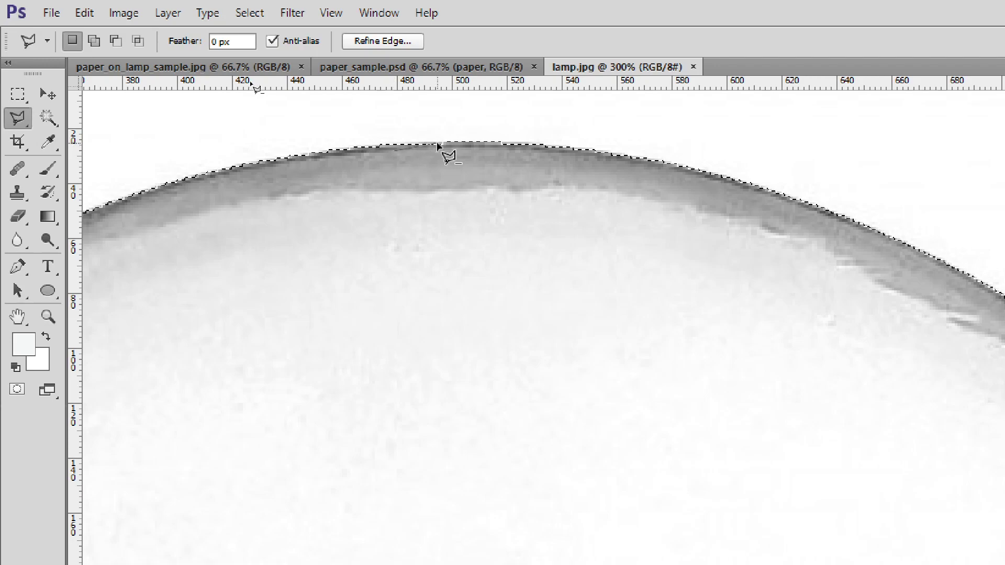
{"action": "left_click", "coordinate": [590, 154]}
{"action": "left_click", "coordinate": [595, 288]}
{"action": "double_click", "coordinate": [392, 244]}
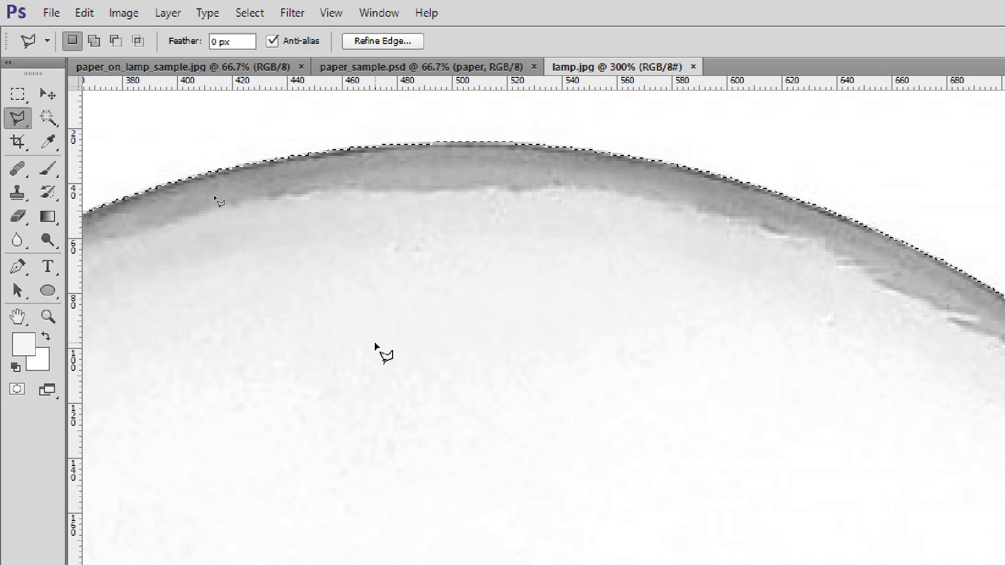
Step: Invert the background selection to select the whole bulb instead
{"action": "key", "text": "ctrl+minus"}
{"action": "key", "text": "space"}
{"action": "left_click_drag", "start_coordinate": [373, 343], "coordinate": [588, 110]}
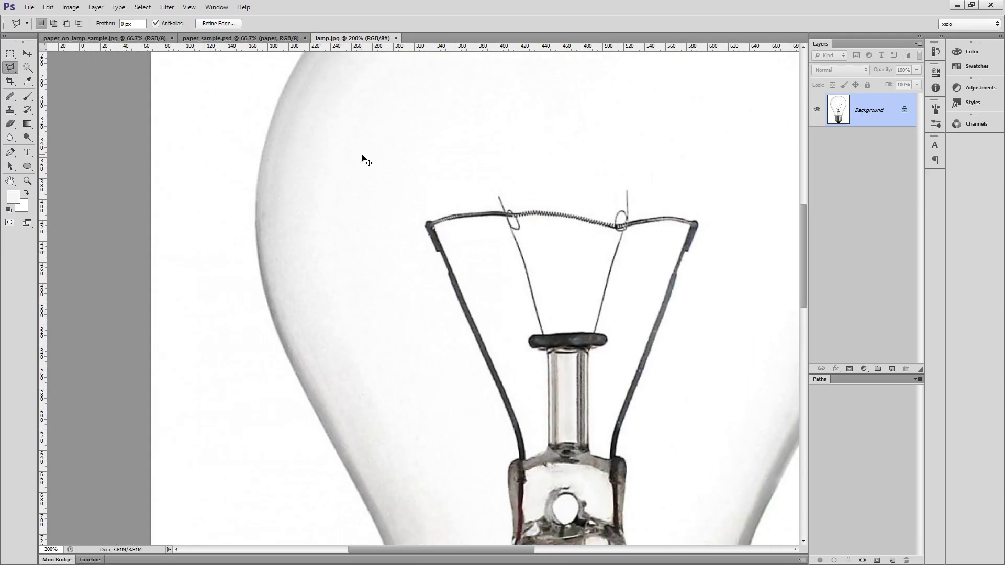
{"action": "key", "text": "ctrl+0"}
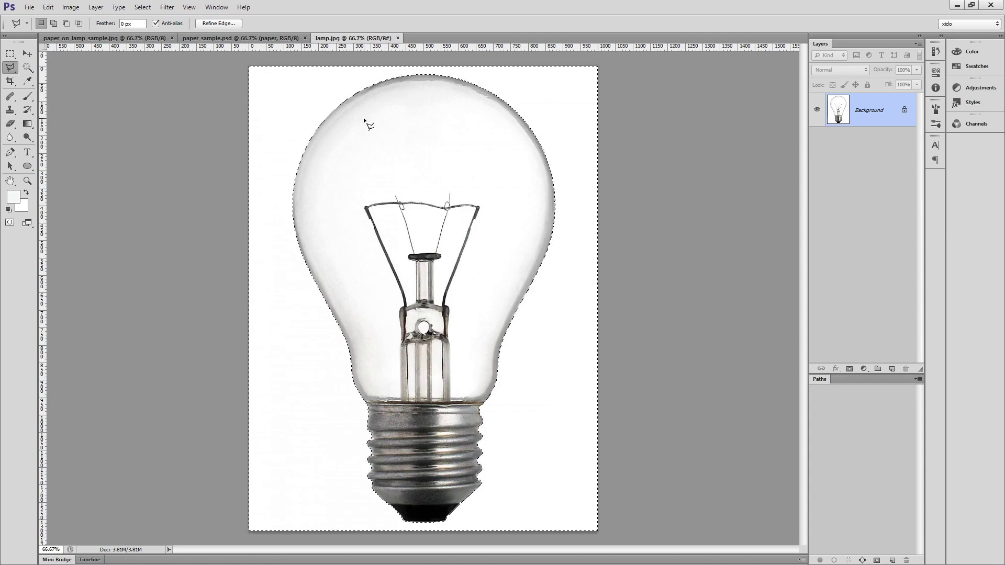
{"action": "left_click", "coordinate": [140, 7]}
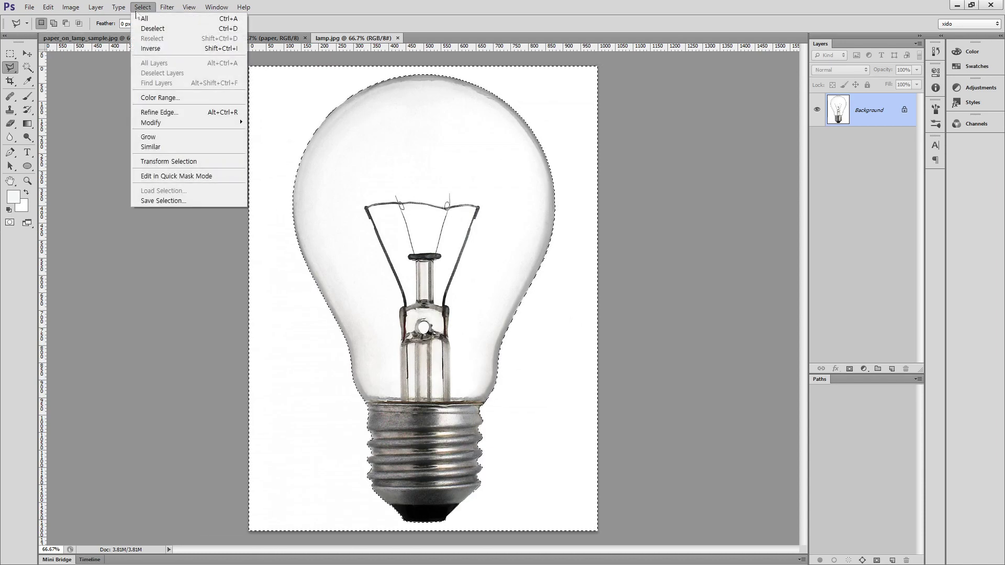
{"action": "left_click", "coordinate": [192, 50]}
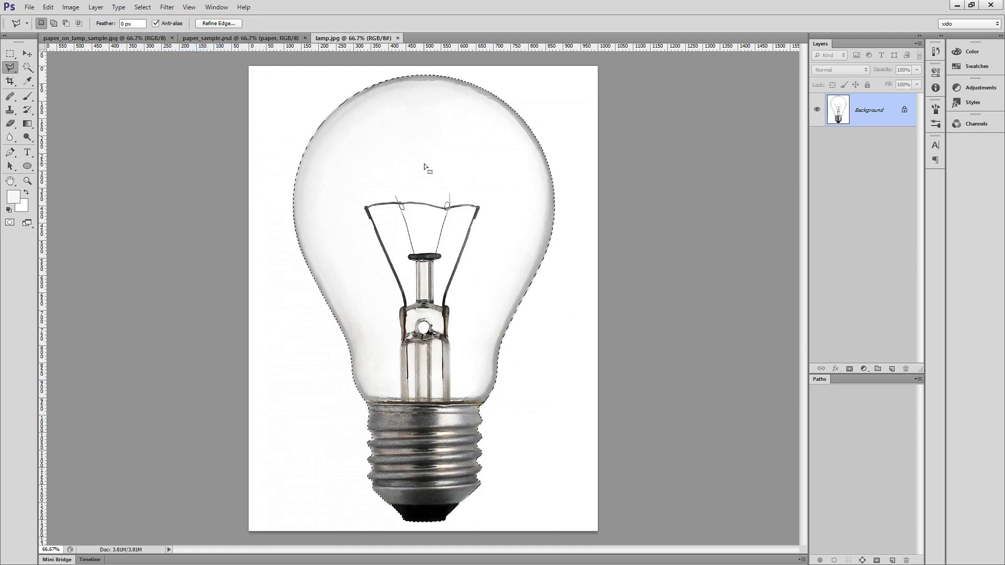
Step: Set the foreground colour to white and the background colour to black
{"action": "left_click", "coordinate": [9, 211]}
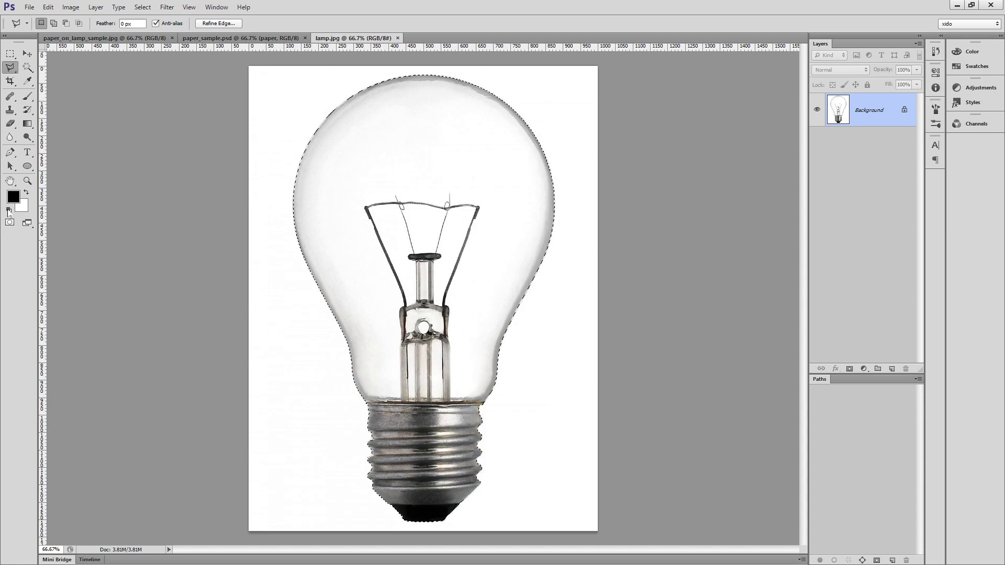
{"action": "key", "text": "x"}
Step: Drop and restore the bulb selection, then copy the selected bulb to a new layer
{"action": "key", "text": "ctrl+d"}
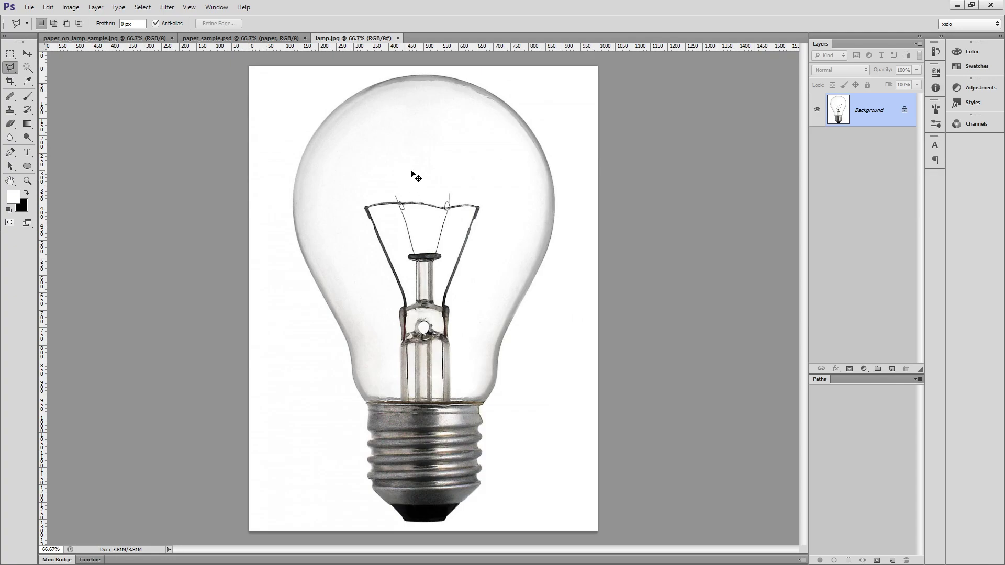
{"action": "key", "text": "ctrl+shift+d"}
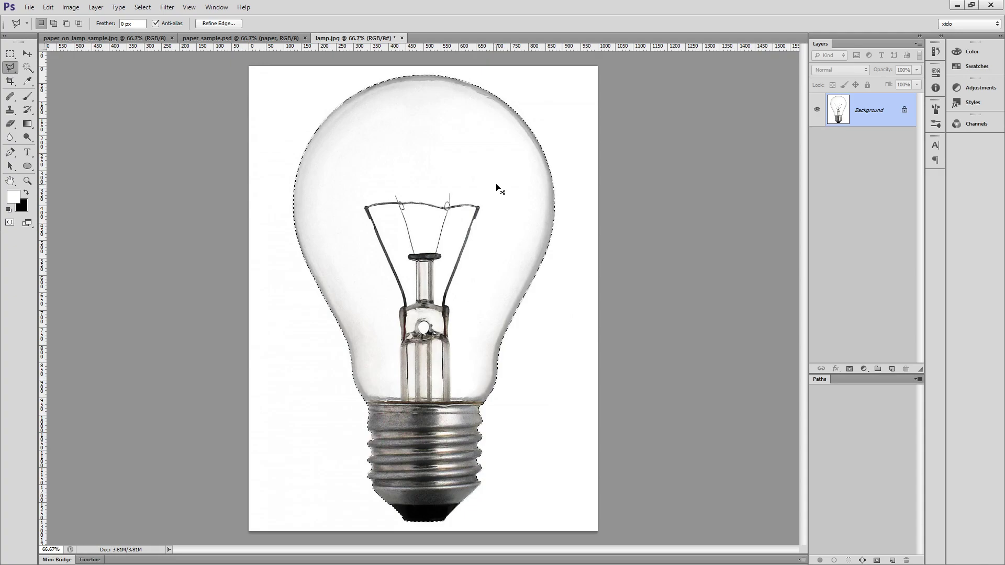
{"action": "key", "text": "ctrl+j"}
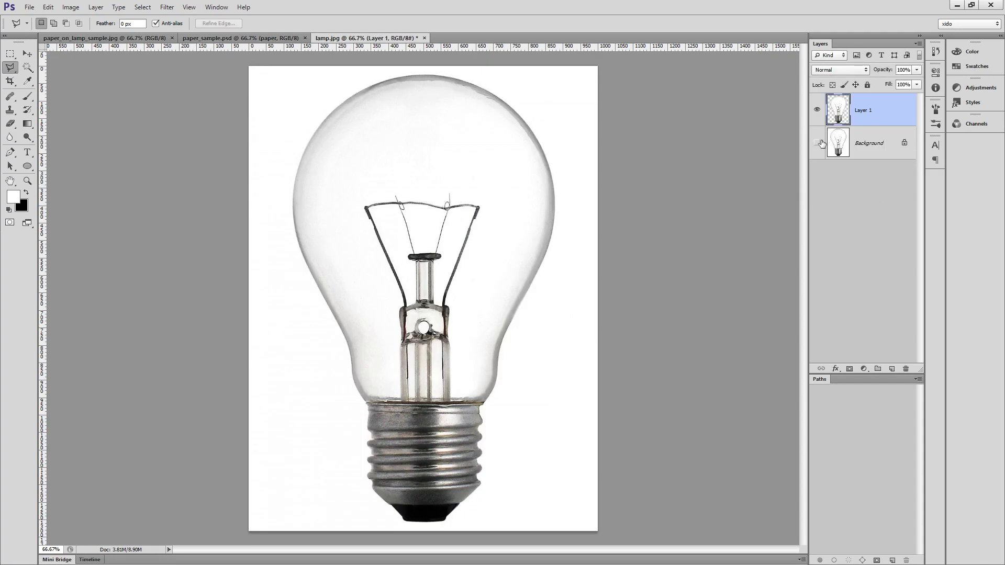
Step: Hide the Background layer and duplicate the cut-out bulb layer, keeping only the duplicate visible
{"action": "left_click", "coordinate": [821, 144]}
{"action": "key", "text": "v"}
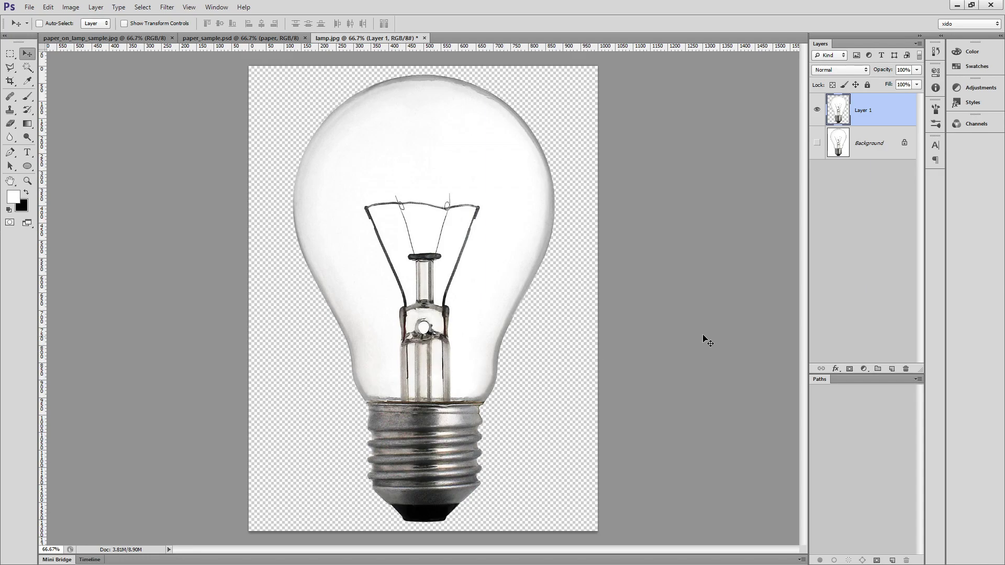
{"action": "key", "text": "ctrl+j"}
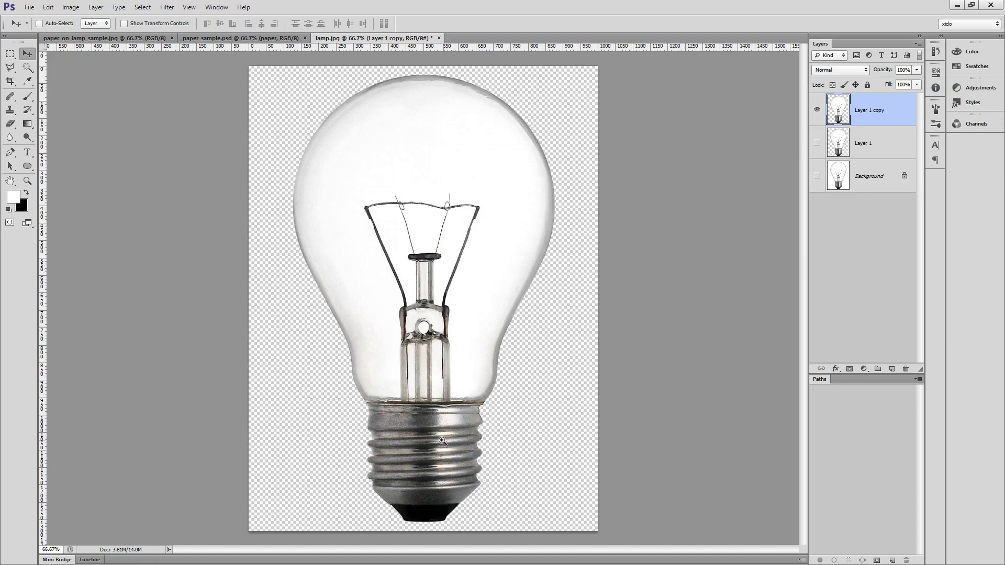
Step: Outline the metal screw base below the glass with the Polygonal Lasso and cut it to its own layer
{"action": "left_click", "coordinate": [443, 439], "text": "ctrl"}
{"action": "left_click", "coordinate": [435, 444], "text": "ctrl"}
{"action": "left_click_drag", "start_coordinate": [383, 446], "coordinate": [383, 310]}
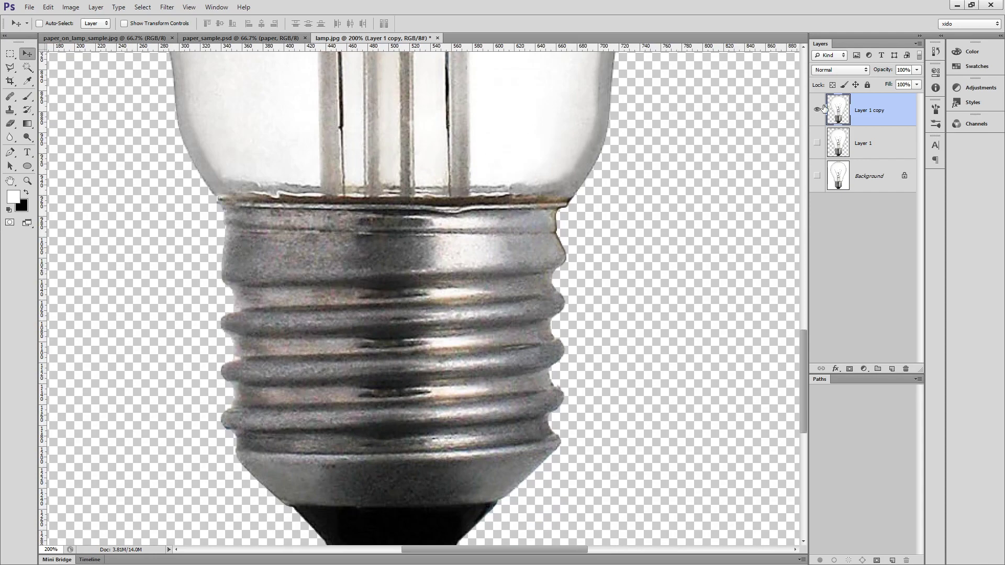
{"action": "left_click", "coordinate": [10, 67]}
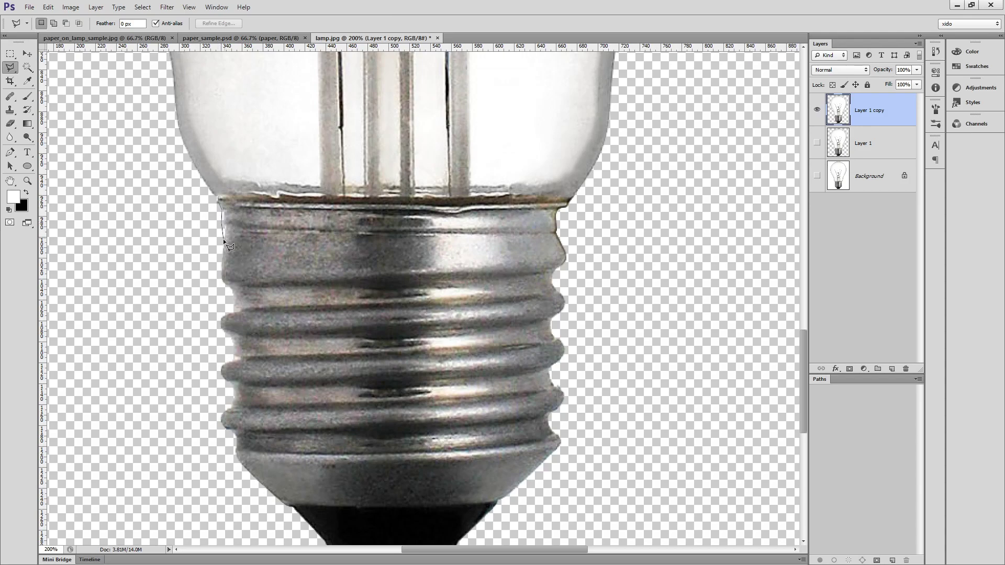
{"action": "left_click", "coordinate": [167, 203]}
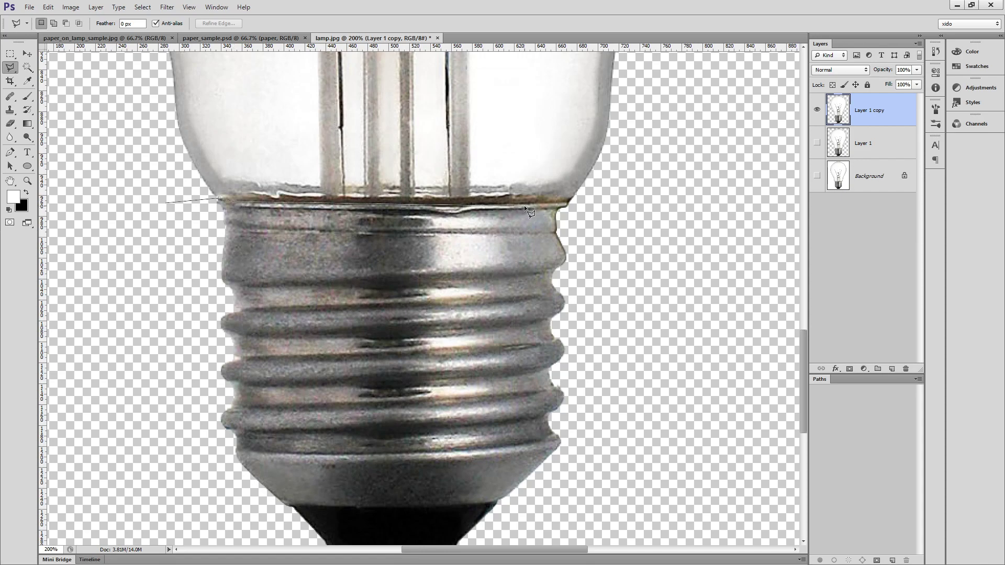
{"action": "left_click", "coordinate": [599, 200]}
{"action": "left_click", "coordinate": [665, 303]}
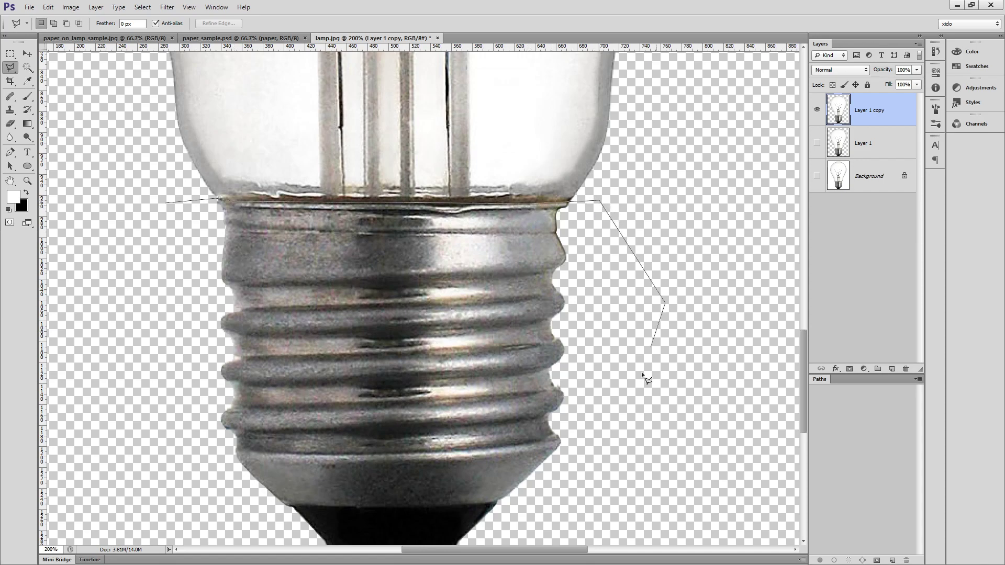
{"action": "left_click", "coordinate": [634, 436]}
{"action": "left_click", "coordinate": [579, 509]}
{"action": "left_click", "coordinate": [343, 521]}
{"action": "left_click", "coordinate": [154, 455]}
{"action": "double_click", "coordinate": [87, 237]}
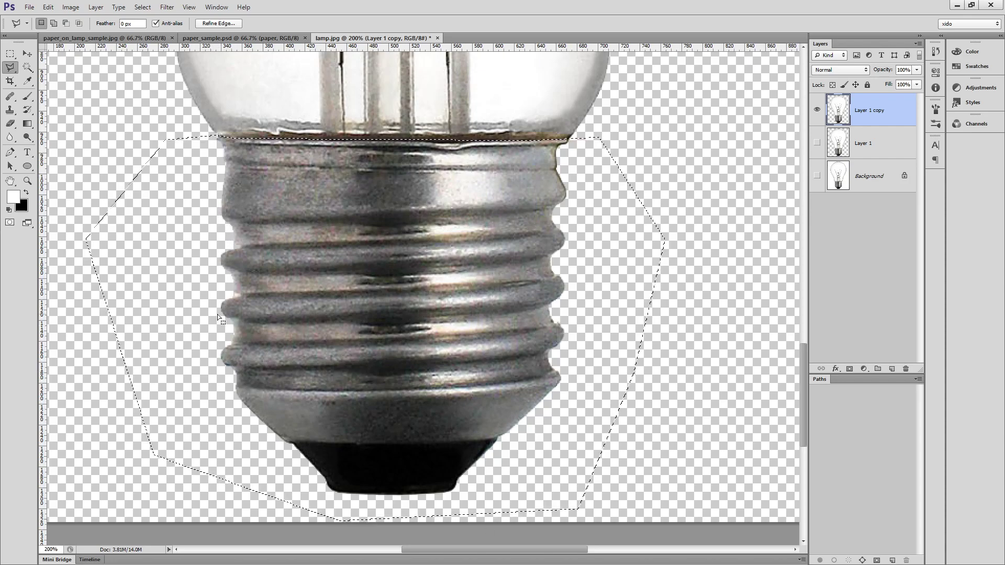
{"action": "key", "text": "shift"}
{"action": "key", "text": "ctrl+j"}
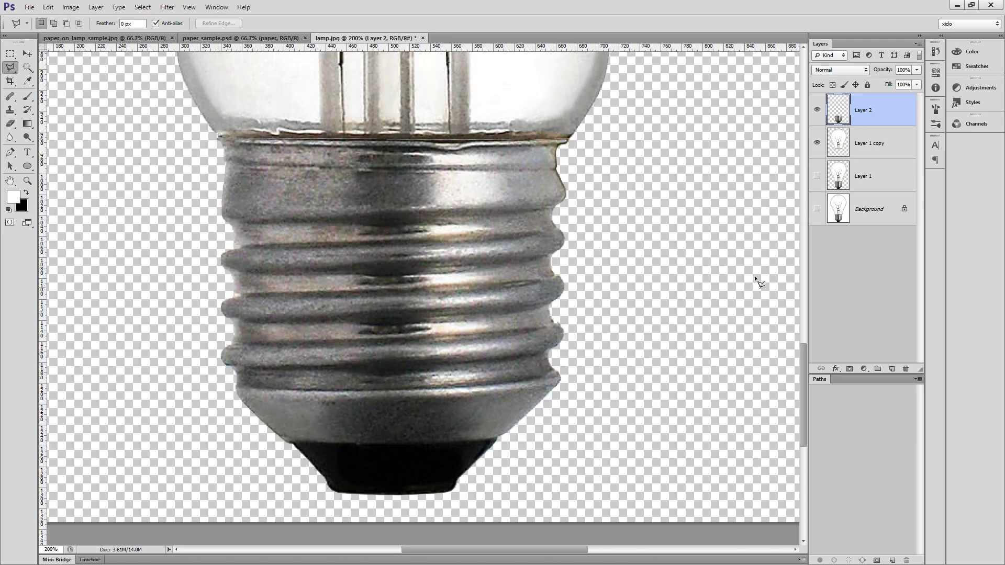
Step: Toggle the visibility of the screw base and glass layers to examine how they are separated
{"action": "left_click", "coordinate": [818, 111]}
{"action": "left_click", "coordinate": [818, 111]}
{"action": "left_click", "coordinate": [817, 144]}
{"action": "left_click", "coordinate": [818, 144]}
{"action": "left_click", "coordinate": [818, 144]}
{"action": "left_click", "coordinate": [818, 144]}
{"action": "left_click", "coordinate": [817, 144]}
{"action": "left_click", "coordinate": [818, 144]}
{"action": "left_click", "coordinate": [820, 110]}
{"action": "left_click", "coordinate": [819, 110]}
{"action": "key", "text": "ctrl+0"}
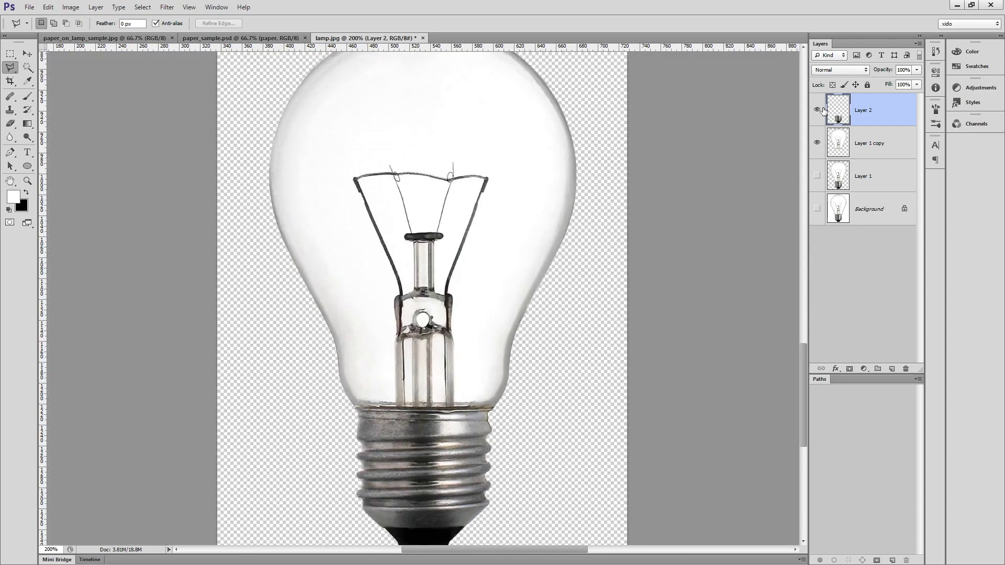
{"action": "left_click", "coordinate": [817, 110]}
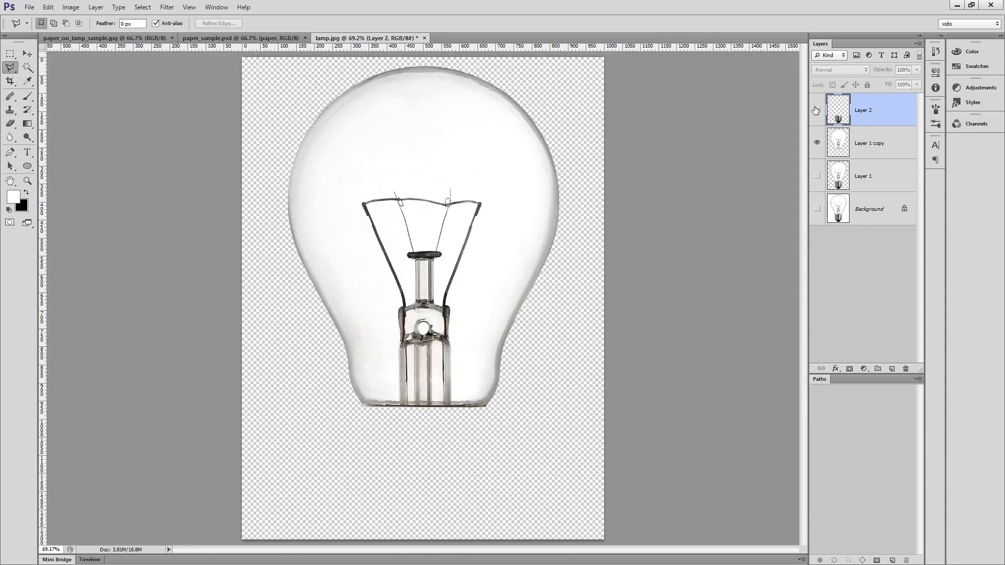
{"action": "left_click", "coordinate": [817, 110]}
Step: Select the glass layer, check its visibility, and open the Hue/Saturation adjustment for it
{"action": "key", "text": "v"}
{"action": "left_click", "coordinate": [858, 147]}
{"action": "left_click", "coordinate": [818, 144]}
{"action": "left_click", "coordinate": [817, 144]}
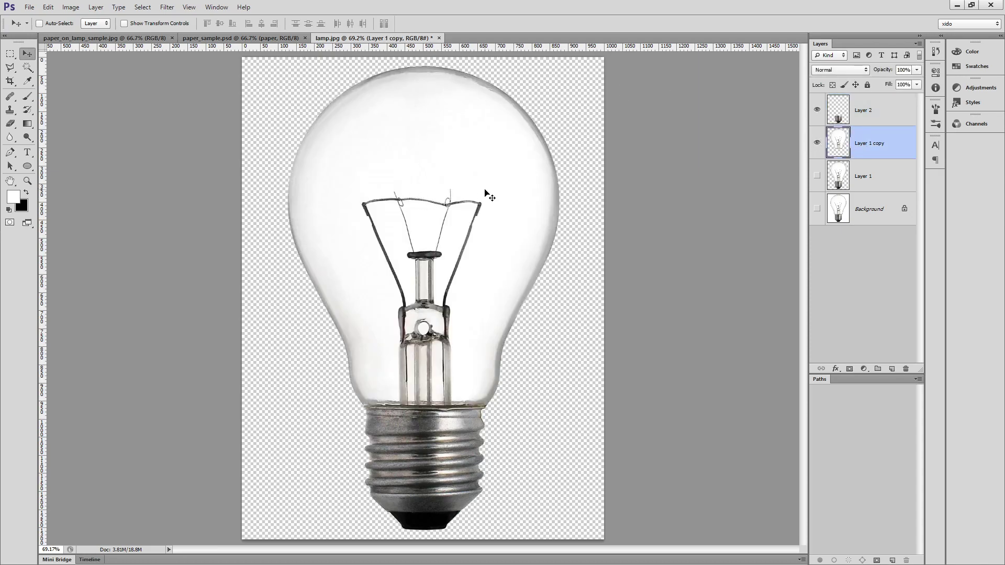
{"action": "left_click", "coordinate": [74, 7]}
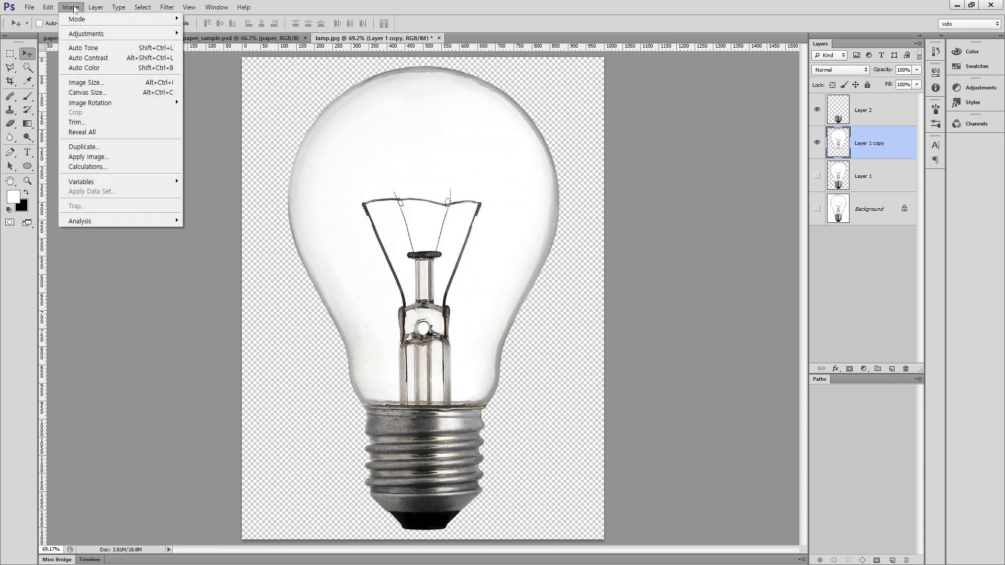
{"action": "mouse_move", "coordinate": [83, 35]}
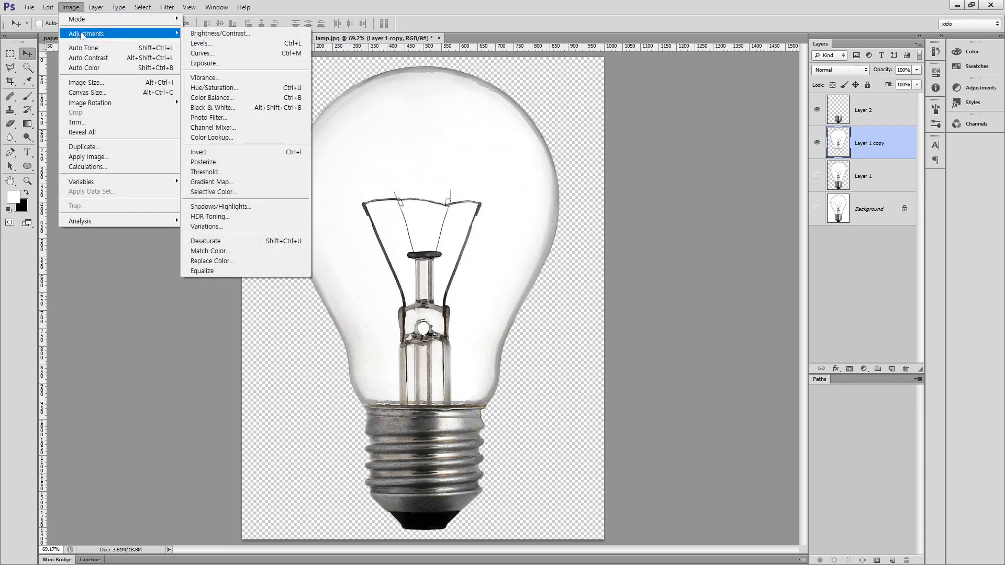
{"action": "left_click", "coordinate": [262, 88]}
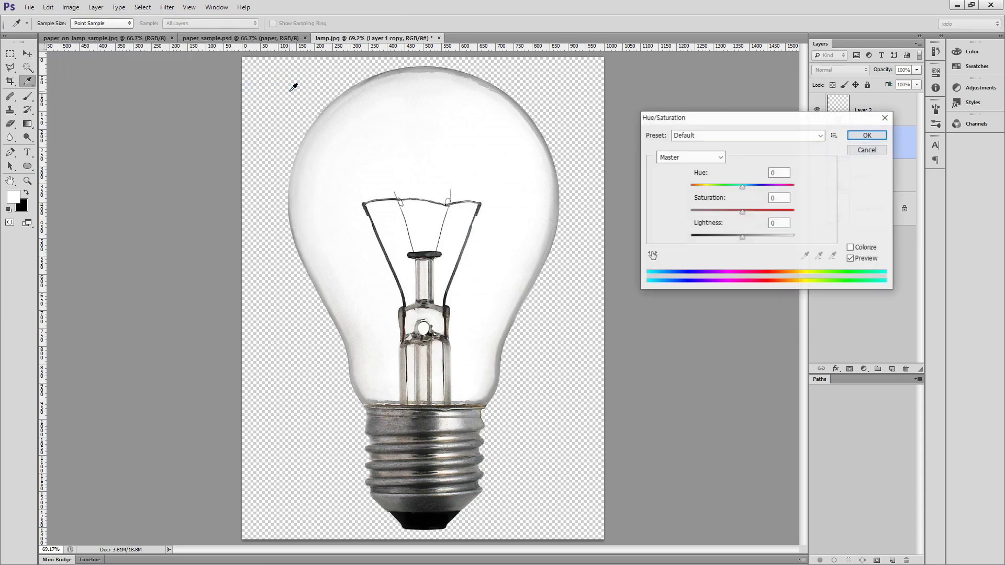
Step: Try shifting the glass layer's hue to +98 without colorizing
{"action": "left_click_drag", "start_coordinate": [707, 114], "coordinate": [597, 106]}
{"action": "mouse_move", "coordinate": [637, 176]}
{"action": "left_mouse_down"}
{"action": "mouse_move", "coordinate": [660, 174]}
{"action": "mouse_move", "coordinate": [568, 174]}
{"action": "mouse_move", "coordinate": [687, 179]}
{"action": "mouse_move", "coordinate": [545, 165]}
{"action": "mouse_move", "coordinate": [628, 174]}
{"action": "left_mouse_up"}
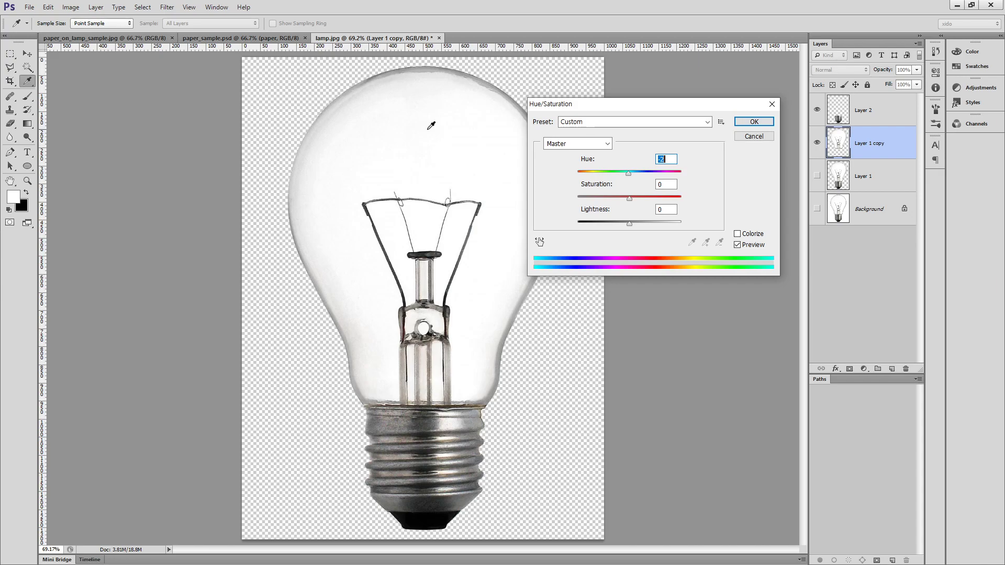
{"action": "left_click_drag", "start_coordinate": [625, 176], "coordinate": [665, 175]}
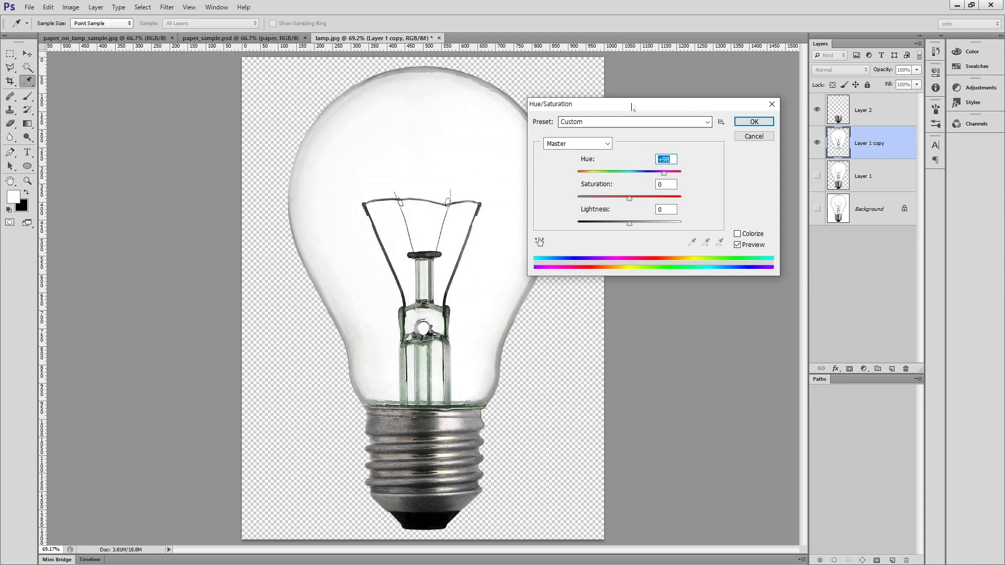
{"action": "left_click_drag", "start_coordinate": [633, 105], "coordinate": [682, 106]}
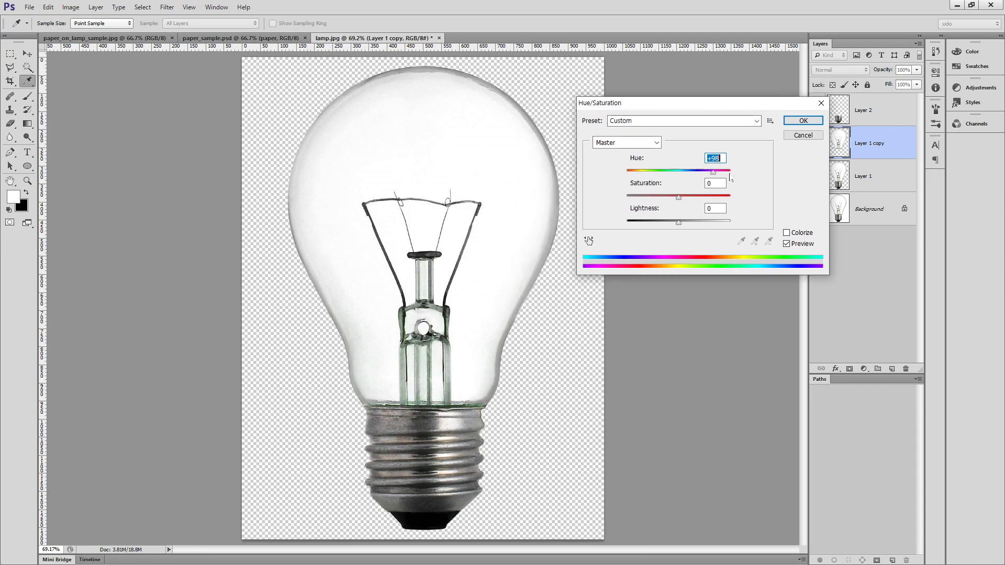
Step: Colorize the glass layer with hue 47, saturation 100 and lightness -32, and apply the adjustment
{"action": "left_click", "coordinate": [787, 232]}
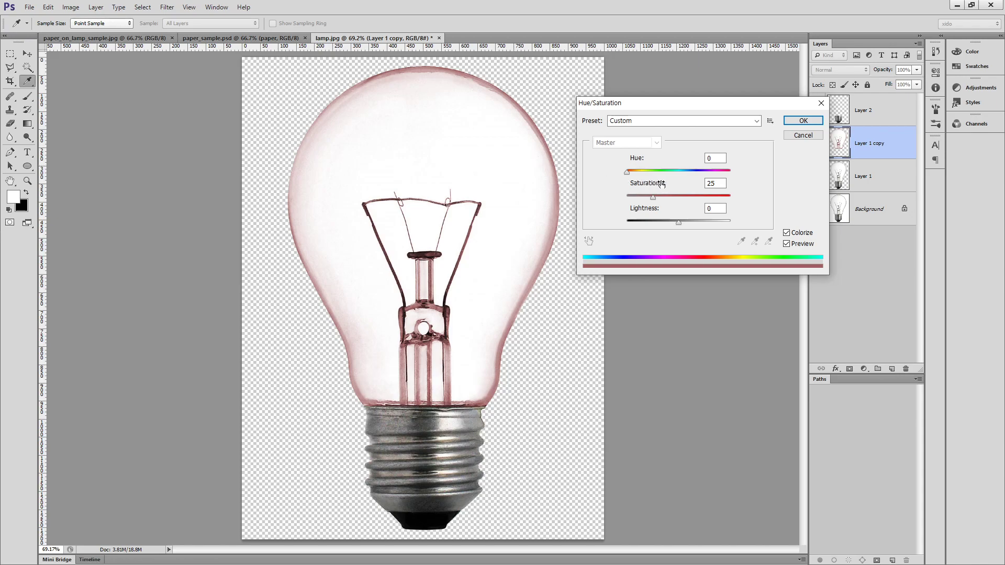
{"action": "left_click_drag", "start_coordinate": [626, 172], "coordinate": [741, 169]}
{"action": "left_click_drag", "start_coordinate": [679, 223], "coordinate": [668, 225]}
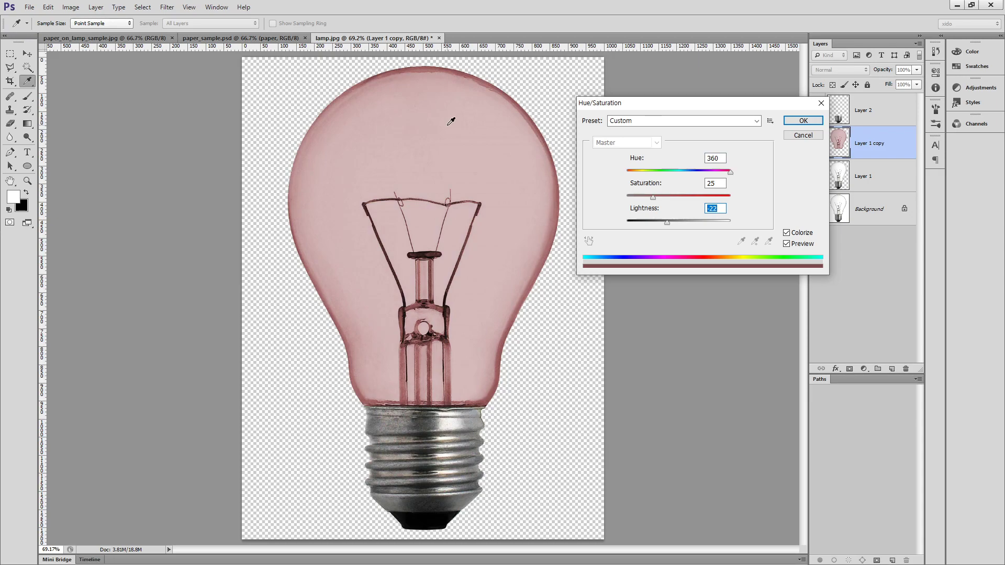
{"action": "left_click_drag", "start_coordinate": [729, 175], "coordinate": [638, 180]}
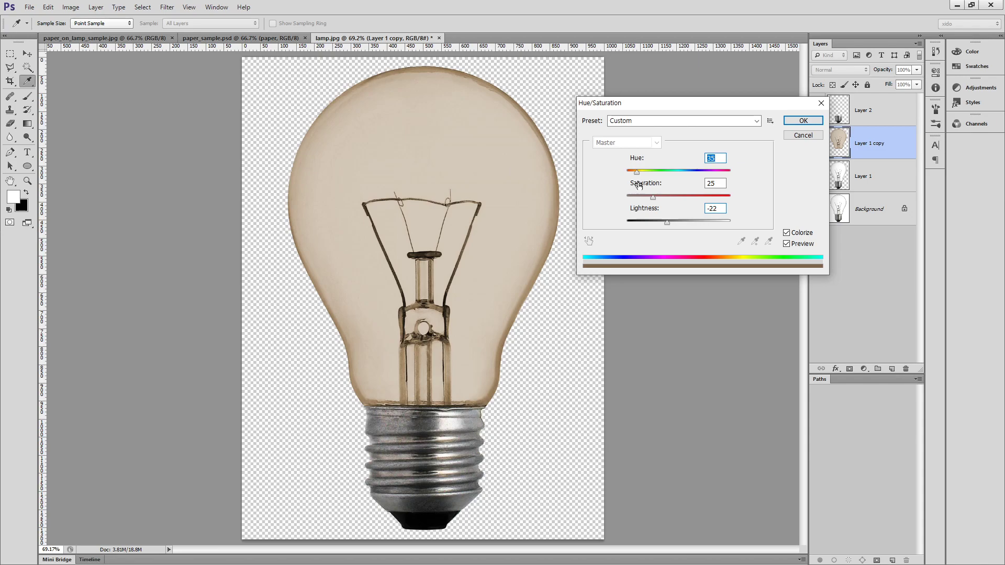
{"action": "left_click_drag", "start_coordinate": [653, 204], "coordinate": [738, 204]}
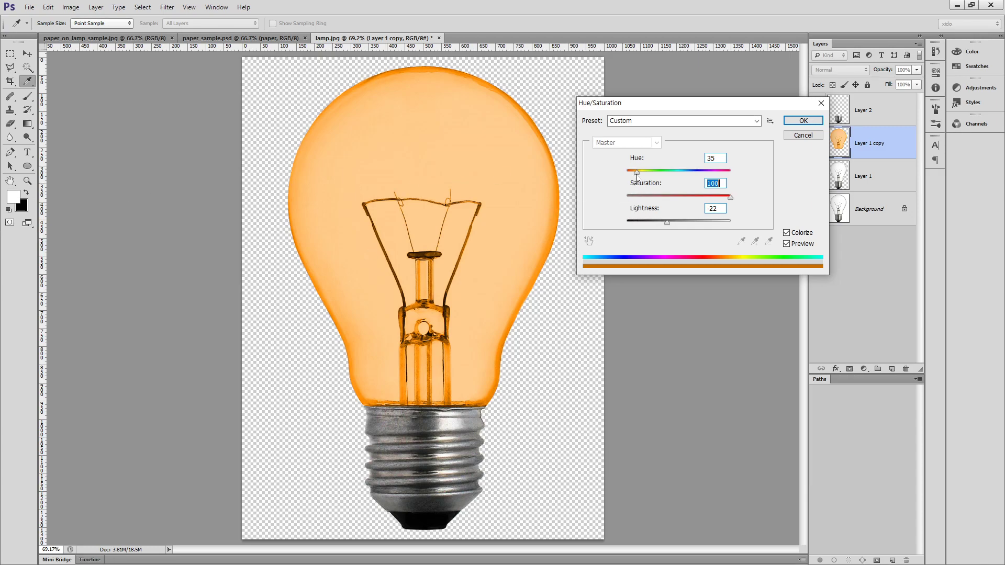
{"action": "left_click_drag", "start_coordinate": [638, 175], "coordinate": [640, 175]}
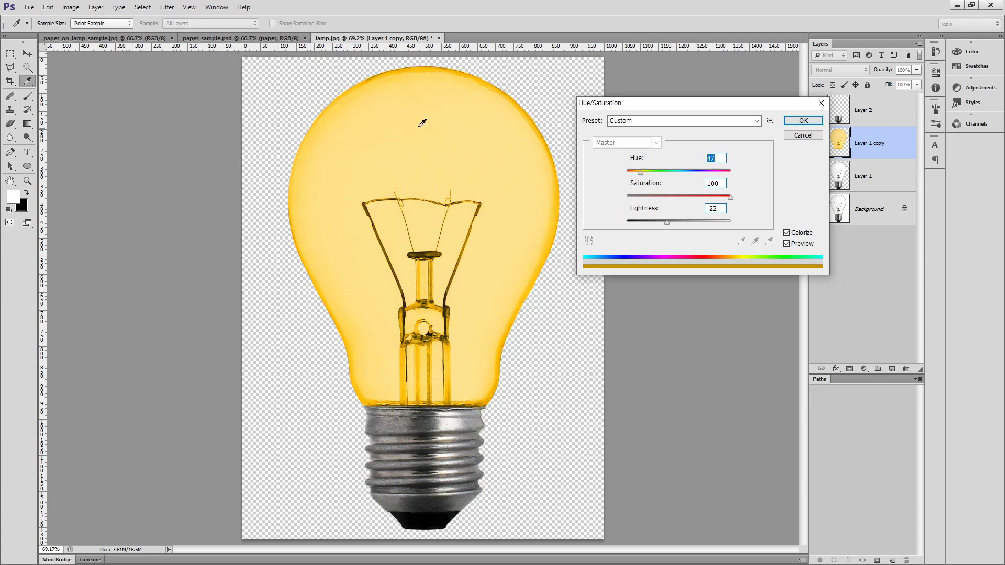
{"action": "left_click_drag", "start_coordinate": [667, 223], "coordinate": [663, 227]}
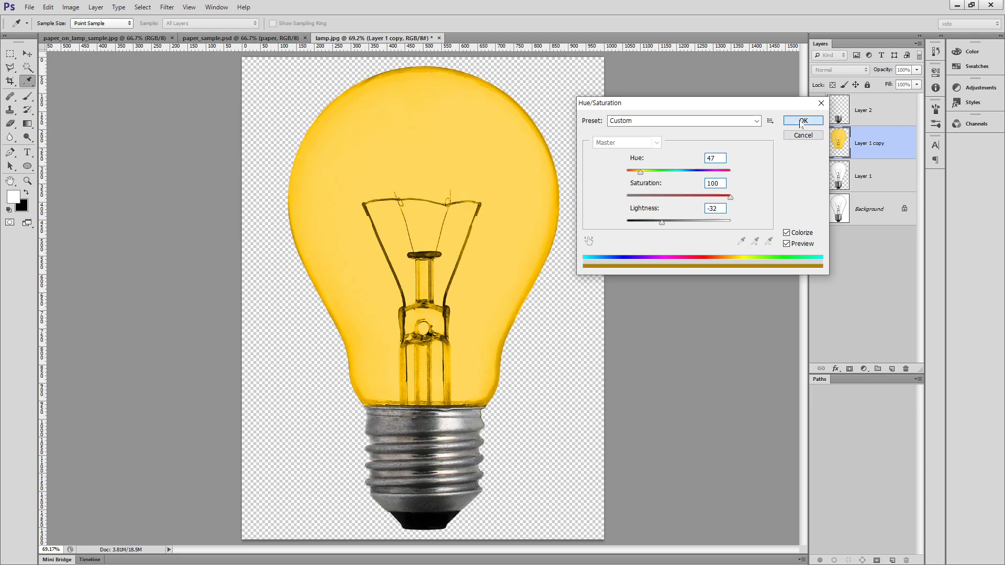
{"action": "left_click", "coordinate": [801, 122]}
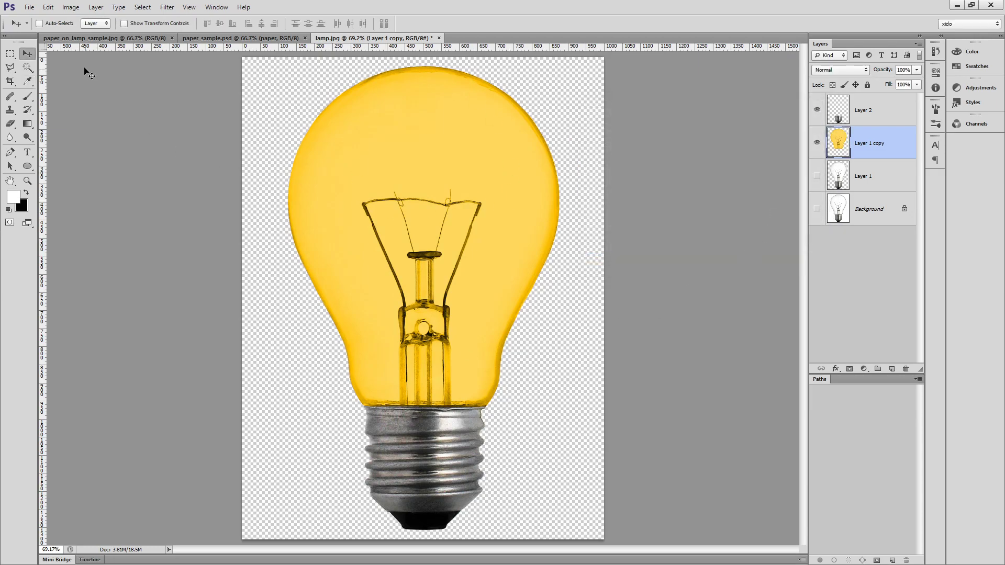
Step: Apply a Brightness/Contrast adjustment to the yellow glass layer with brightness -12 and contrast 64
{"action": "left_click", "coordinate": [71, 7]}
{"action": "mouse_move", "coordinate": [83, 34]}
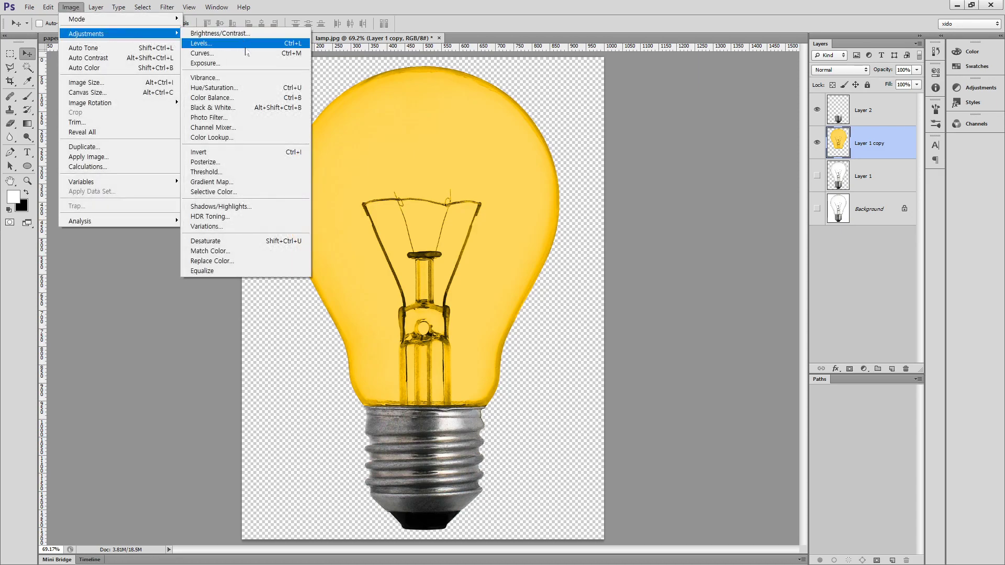
{"action": "left_click", "coordinate": [243, 34]}
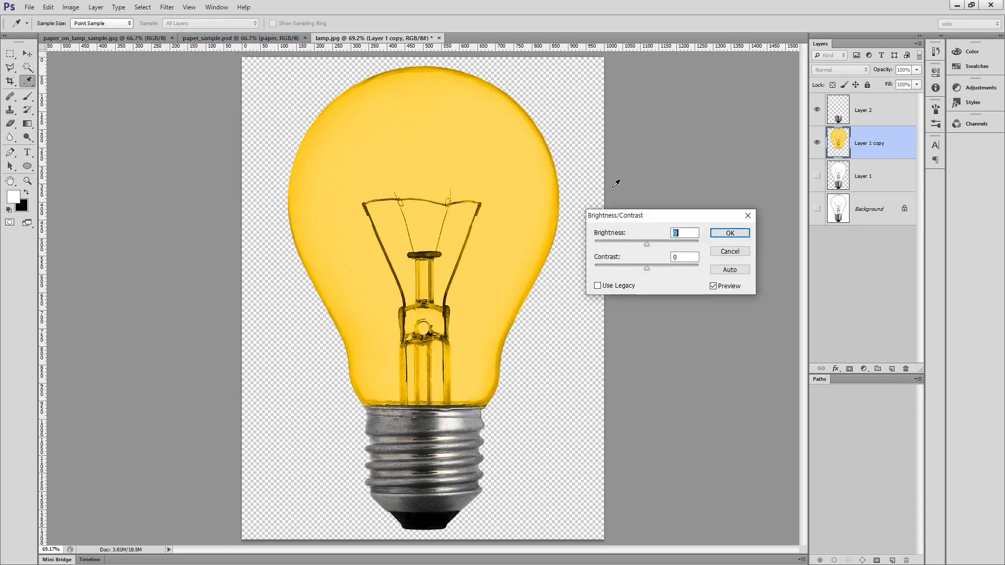
{"action": "left_click_drag", "start_coordinate": [635, 164], "coordinate": [593, 184]}
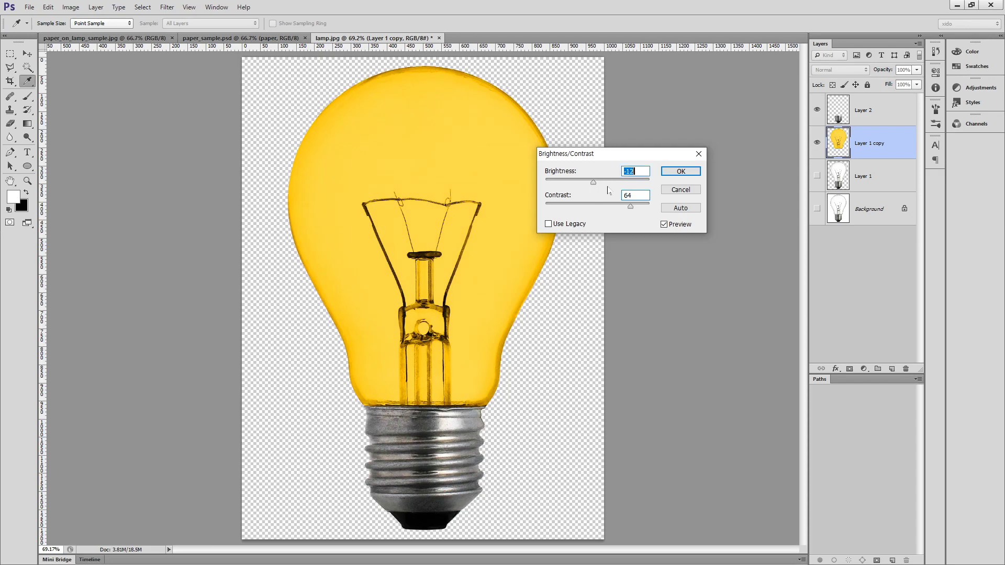
{"action": "left_click", "coordinate": [681, 171]}
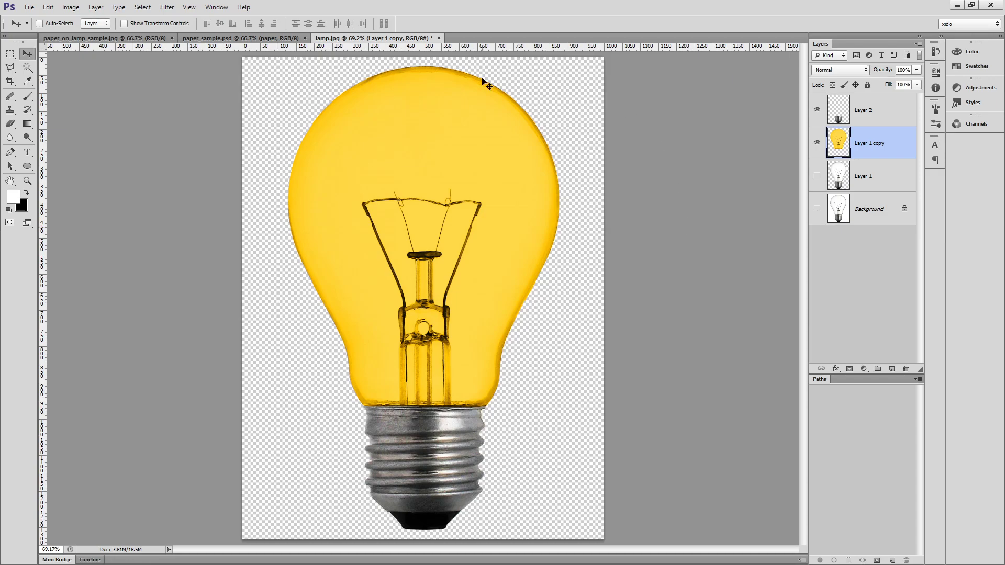
Step: Examine the shading of the finished bulb in paper_on_lamp_sample.jpg at 100%, and return to lamp.jpg
{"action": "left_click", "coordinate": [138, 37]}
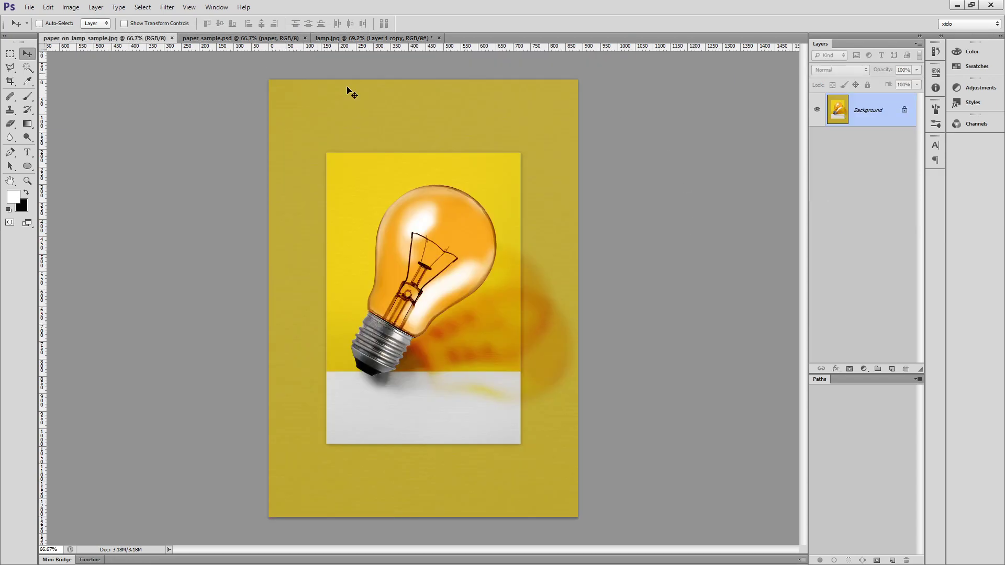
{"action": "left_click", "coordinate": [465, 261]}
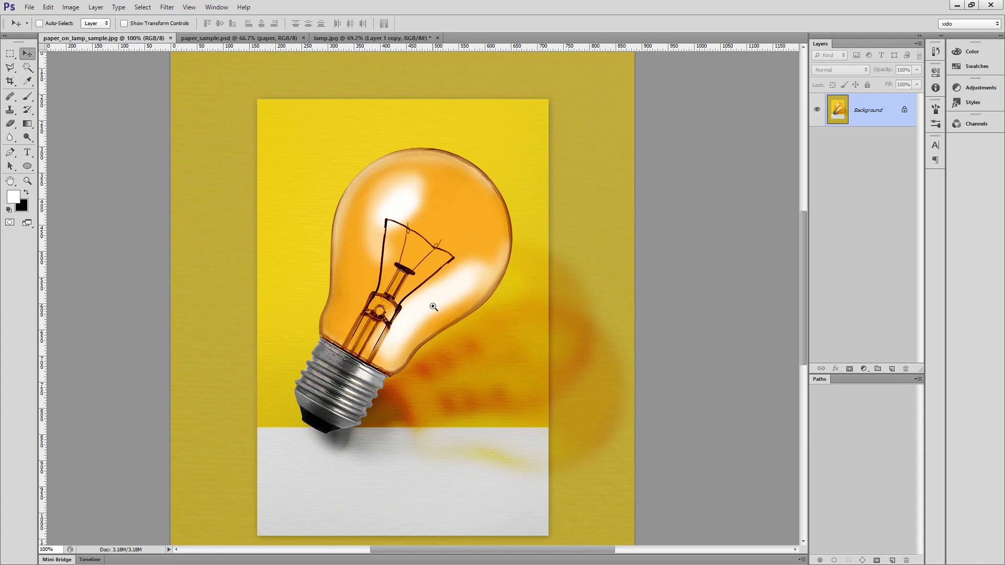
{"action": "left_click", "coordinate": [367, 38]}
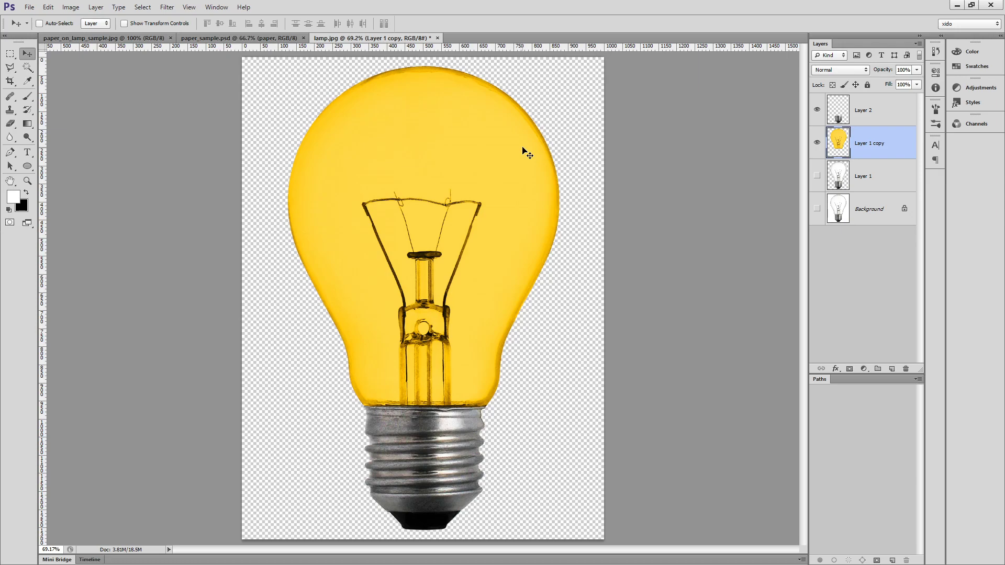
Step: Duplicate the yellow glass layer and hide the original
{"action": "key", "text": "ctrl+j"}
{"action": "left_click", "coordinate": [817, 176]}
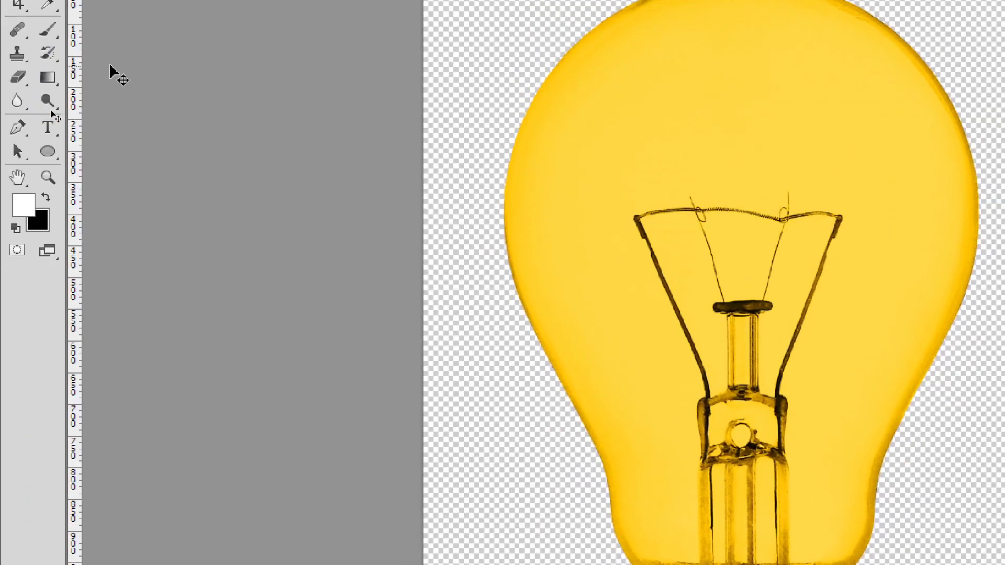
Step: Set up the Burn tool with Midtones range, 7% exposure and Protect Tones turned off
{"action": "left_click", "coordinate": [47, 198]}
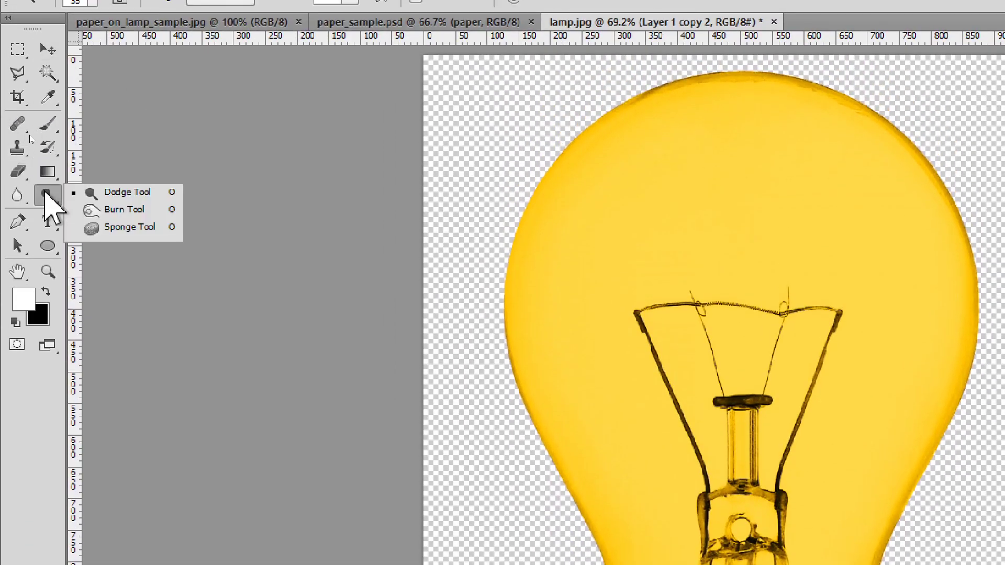
{"action": "left_click", "coordinate": [135, 211]}
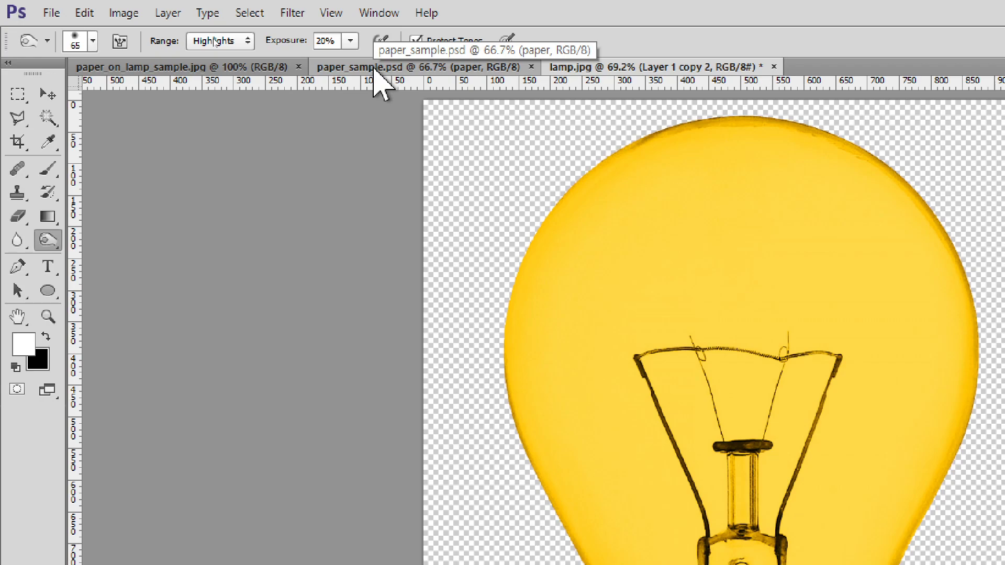
{"action": "left_click", "coordinate": [230, 43]}
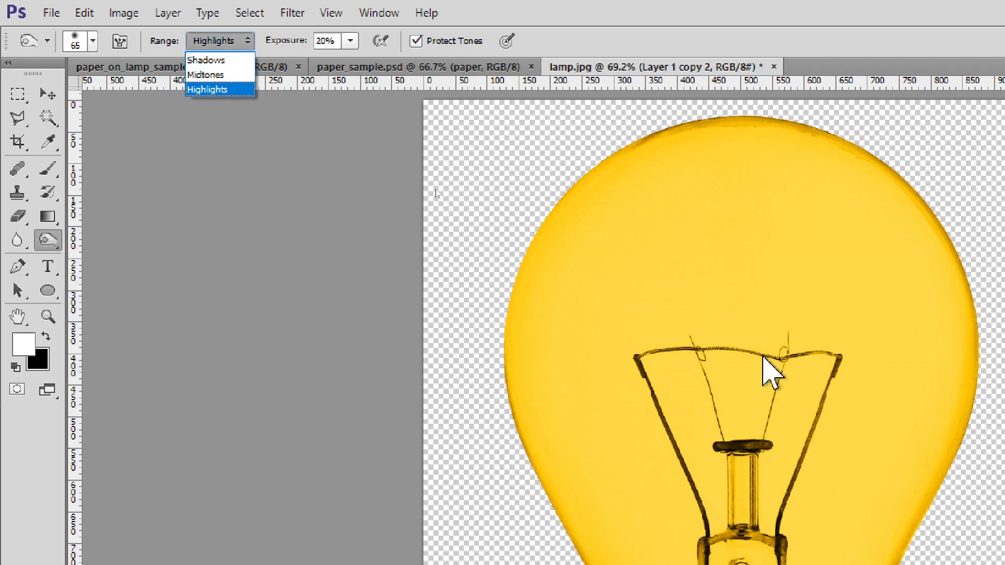
{"action": "left_click", "coordinate": [232, 78]}
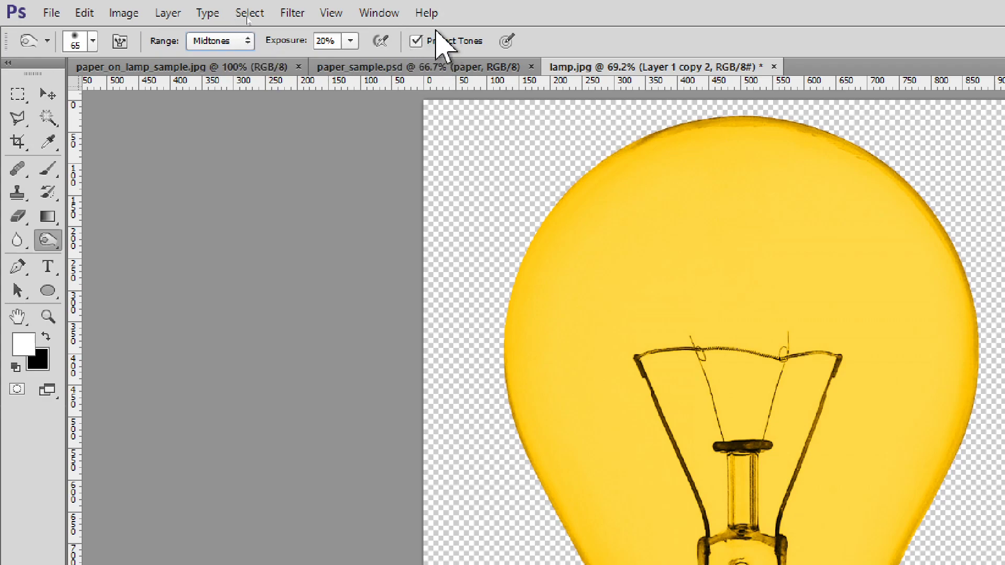
{"action": "left_click", "coordinate": [416, 42]}
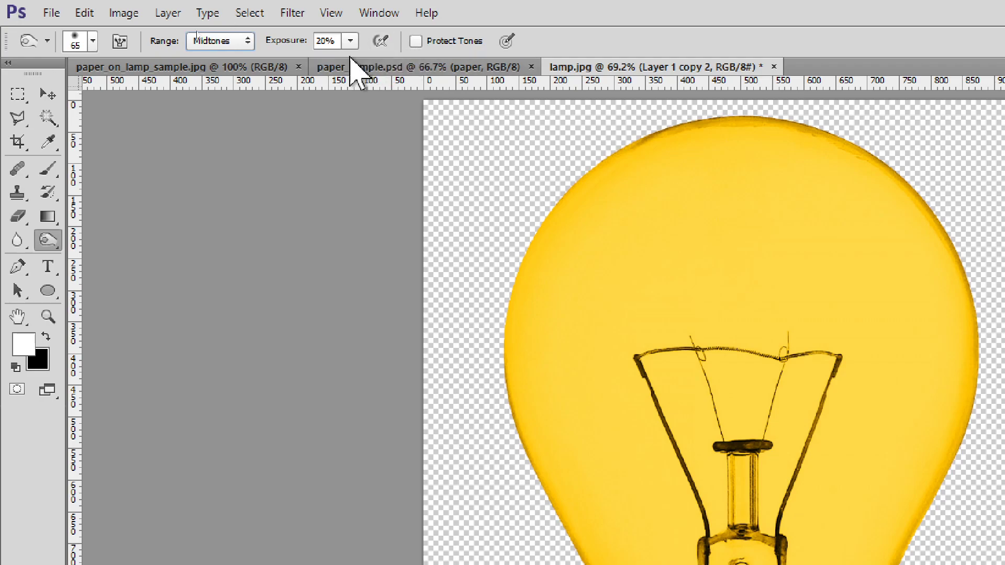
{"action": "double_click", "coordinate": [317, 41]}
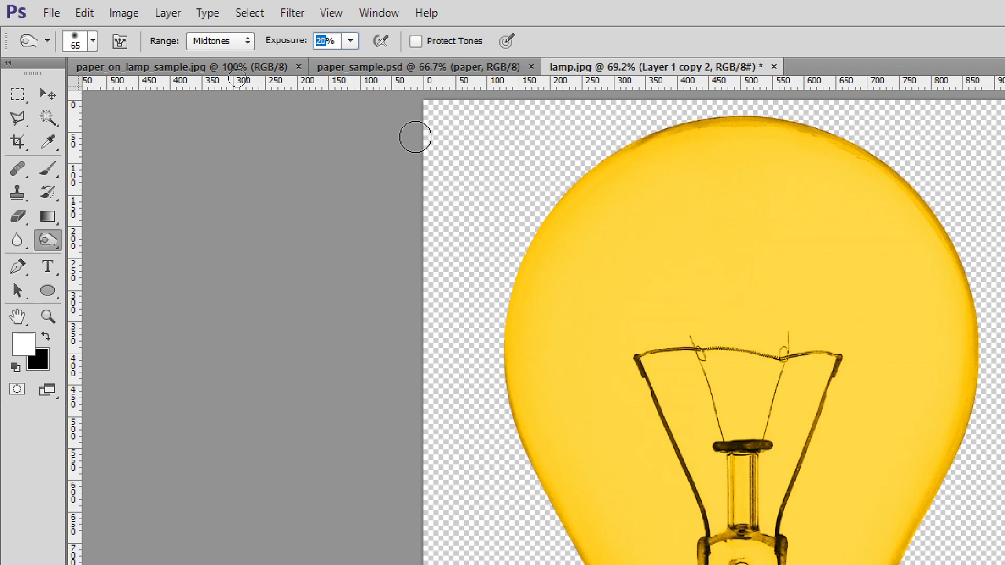
{"action": "type", "text": "7"}
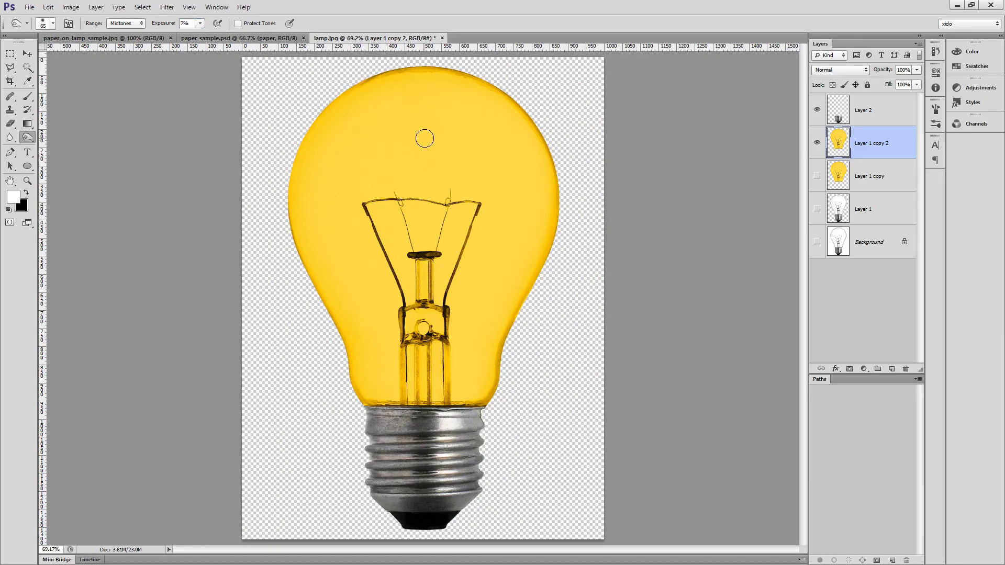
Step: Darken the right edge of the duplicated glass with the Burn tool, using a 400 px brush
{"action": "key", "text": "bracketright"}
{"action": "key", "text": "bracketright"}
{"action": "key", "text": "bracketright"}
{"action": "key", "text": "bracketright"}
{"action": "key", "text": "bracketright"}
{"action": "key", "text": "bracketright"}
{"action": "key", "text": "bracketright"}
{"action": "key", "text": "bracketright"}
{"action": "key", "text": "bracketright"}
{"action": "key", "text": "bracketright"}
{"action": "key", "text": "bracketright"}
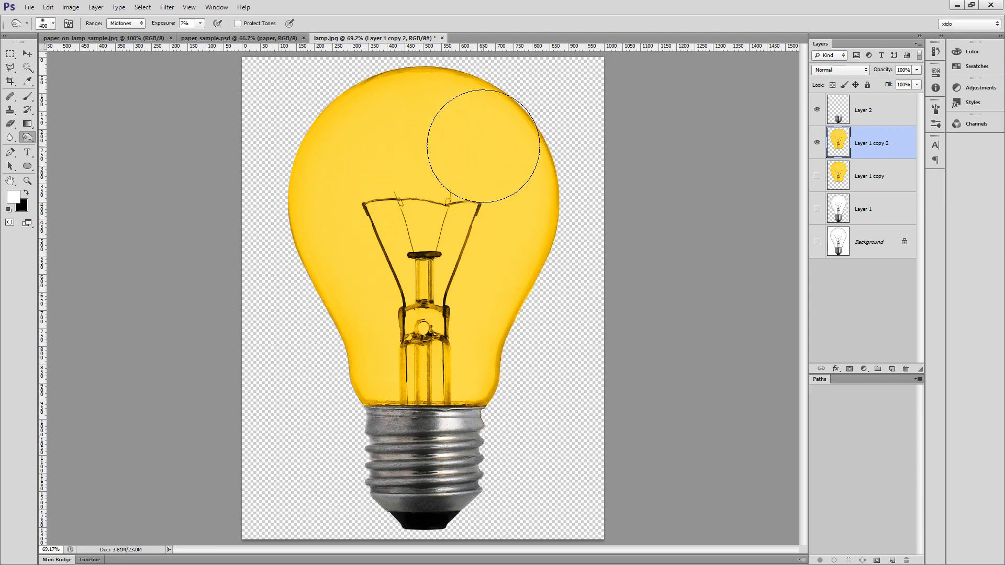
{"action": "key", "text": "ctrl+minus"}
{"action": "key", "text": "ctrl+minus"}
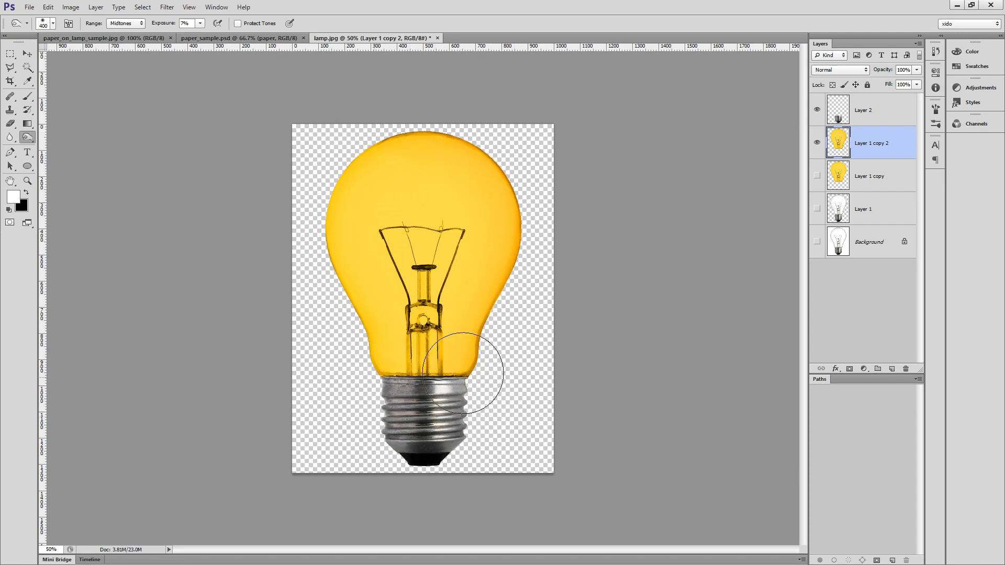
Step: Deepen the burned orange shading along the glass rim and lower right, varying the brush between 175 and 400 px
{"action": "key", "text": "bracketleft"}
{"action": "key", "text": "bracketleft"}
{"action": "key", "text": "bracketleft"}
{"action": "key", "text": "bracketleft"}
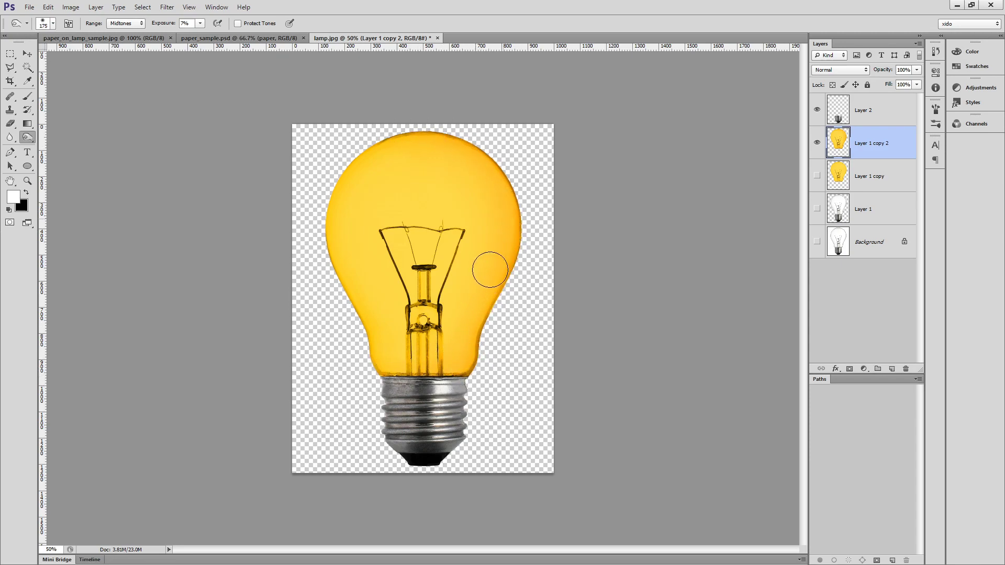
{"action": "key", "text": "bracketright"}
{"action": "key", "text": "bracketright"}
{"action": "key", "text": "bracketright"}
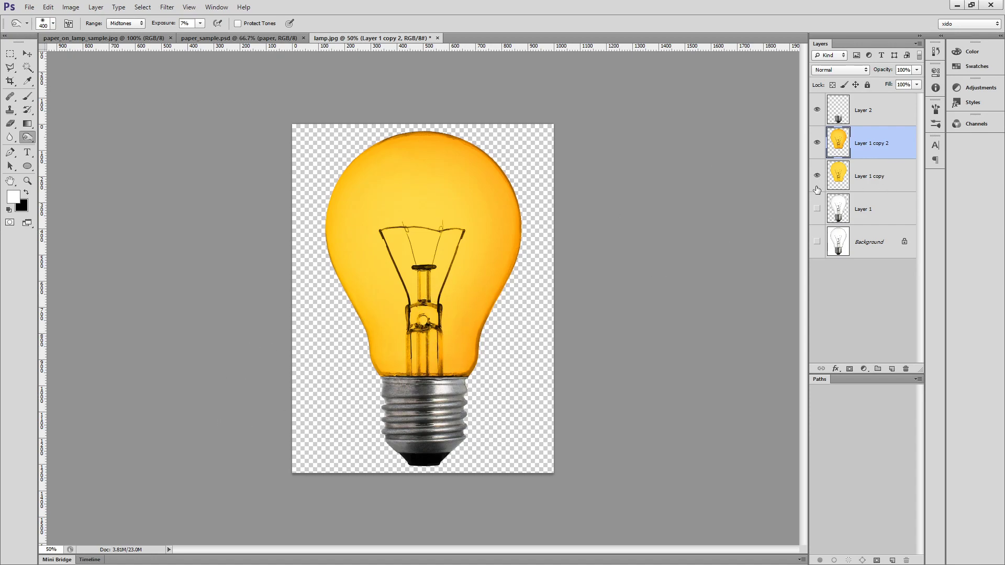
Step: Toggle the burned glass layer's visibility over the unburned copy to compare the shading before and after
{"action": "left_click", "coordinate": [817, 143]}
{"action": "left_click", "coordinate": [817, 144]}
{"action": "left_click", "coordinate": [817, 144]}
{"action": "left_click", "coordinate": [818, 144]}
{"action": "left_click", "coordinate": [818, 143]}
{"action": "left_click", "coordinate": [817, 144]}
{"action": "left_click", "coordinate": [817, 144]}
{"action": "left_click", "coordinate": [817, 144]}
{"action": "left_click", "coordinate": [817, 144]}
{"action": "left_click", "coordinate": [817, 143]}
{"action": "left_click", "coordinate": [817, 143]}
{"action": "left_click", "coordinate": [817, 143]}
{"action": "left_click", "coordinate": [817, 144]}
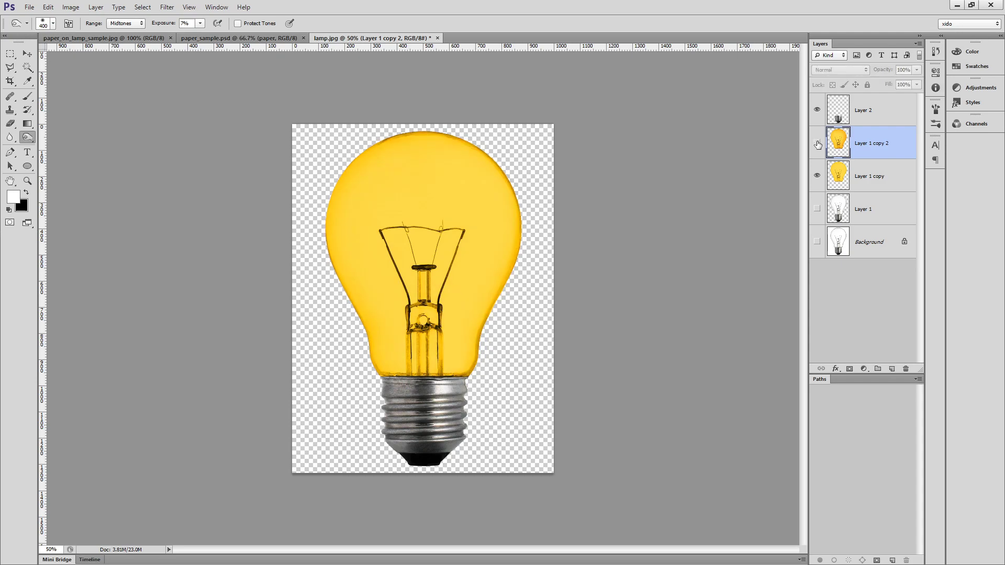
{"action": "left_click", "coordinate": [817, 144]}
{"action": "left_click", "coordinate": [817, 143]}
{"action": "left_click", "coordinate": [817, 143]}
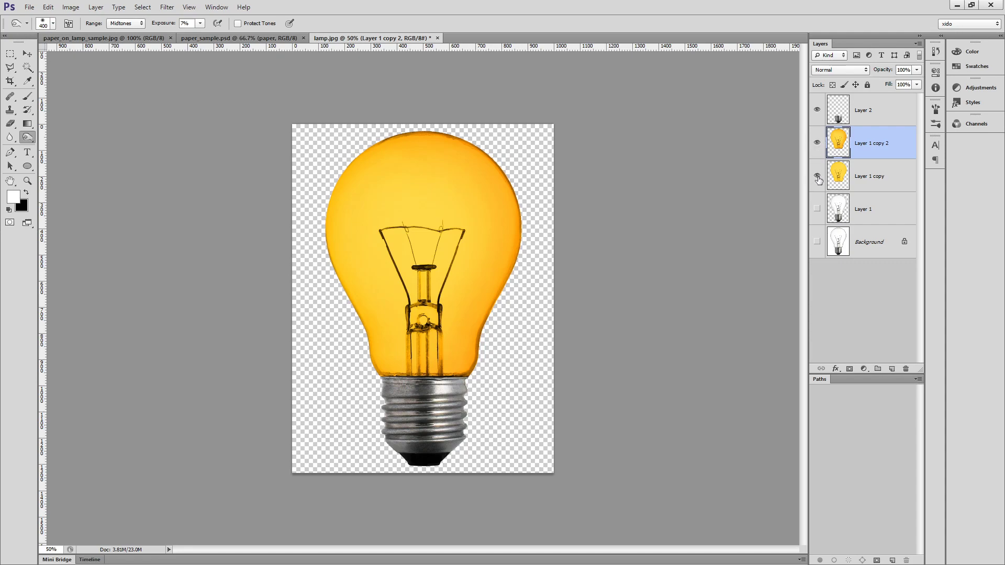
Step: Compare the burned glass copy with the plain yellow copy beneath it by hiding and showing the burned one
{"action": "left_click", "coordinate": [817, 144]}
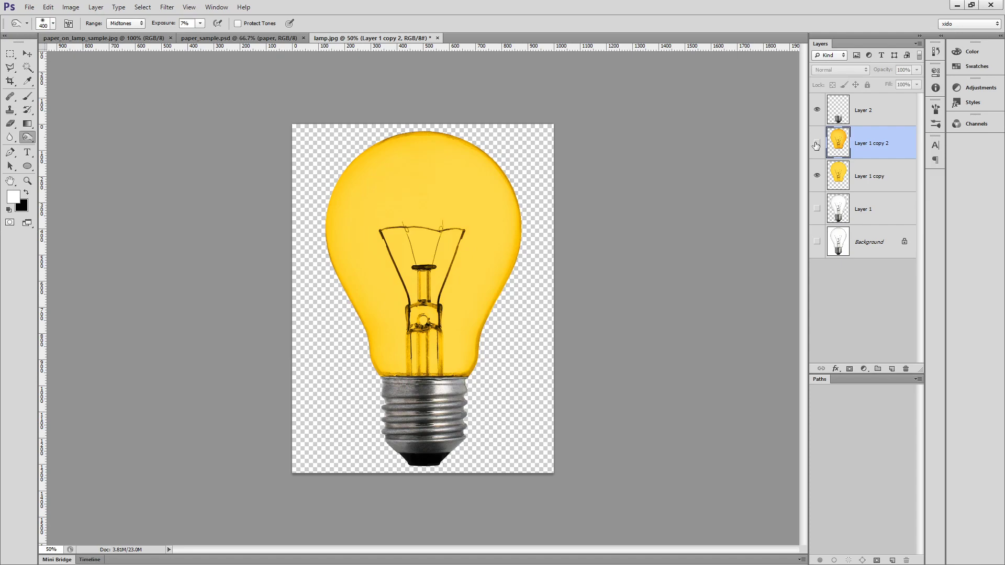
{"action": "left_click", "coordinate": [816, 144]}
{"action": "left_click", "coordinate": [816, 144]}
{"action": "left_click", "coordinate": [816, 144]}
{"action": "left_click", "coordinate": [816, 143]}
{"action": "left_click", "coordinate": [816, 143]}
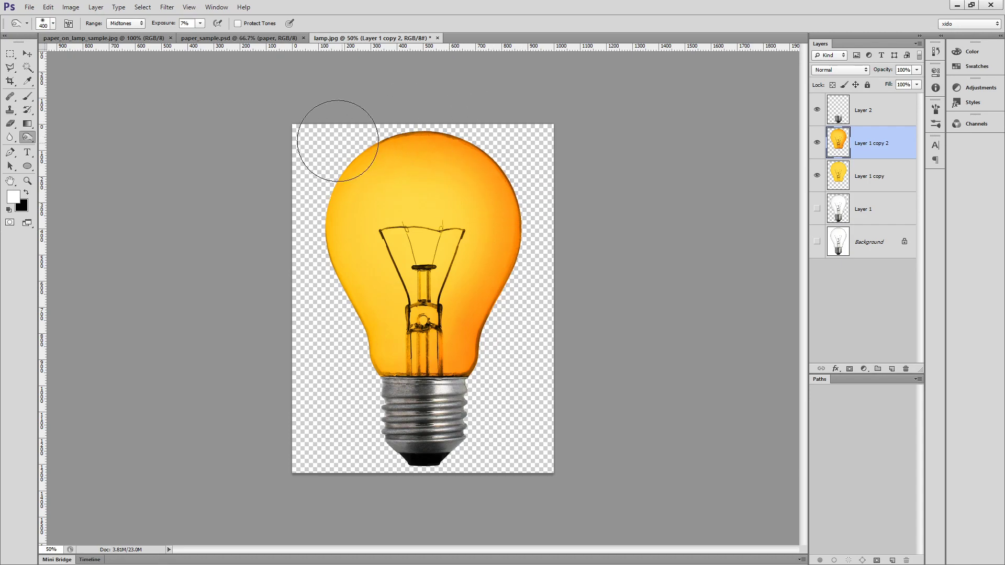
Step: Deepen the burned shading around the glass rim and neck with the Burn tool, using a 200 px brush
{"action": "key", "text": "bracketleft"}
{"action": "key", "text": "bracketleft"}
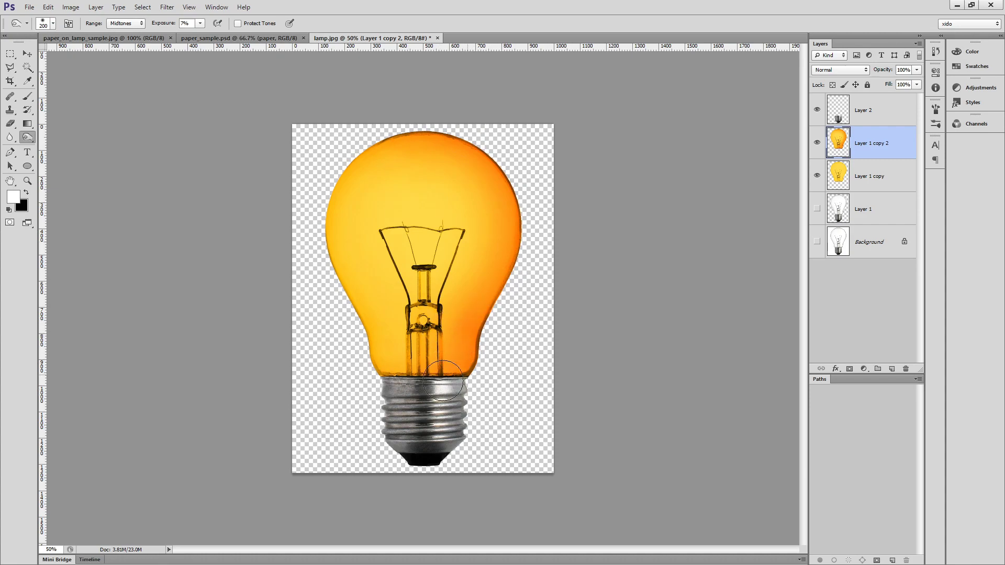
{"action": "key", "text": "bracketleft"}
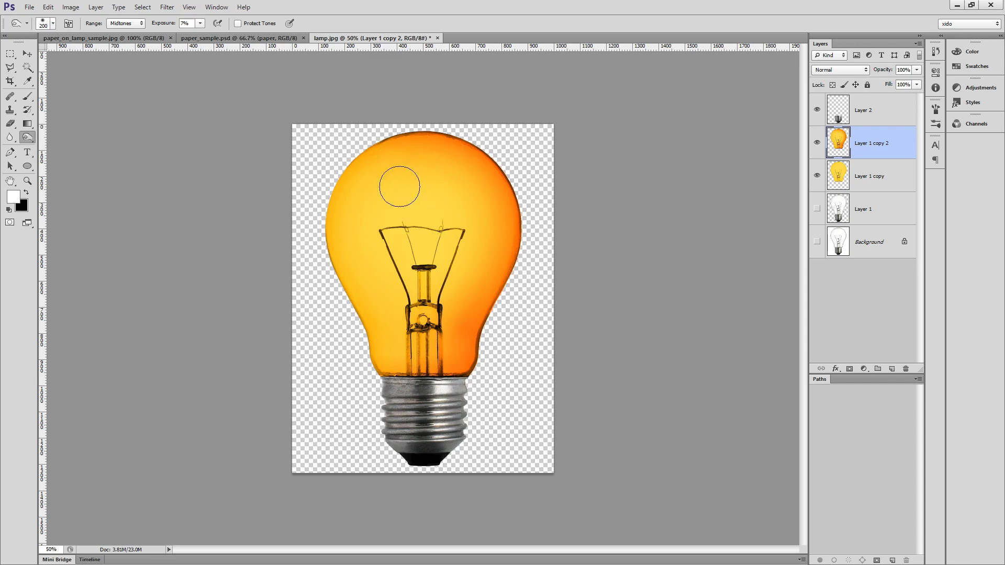
Step: Duplicate the burned glass layer with its original hidden, and activate the Dodge tool on the new copy
{"action": "key", "text": "ctrl+j"}
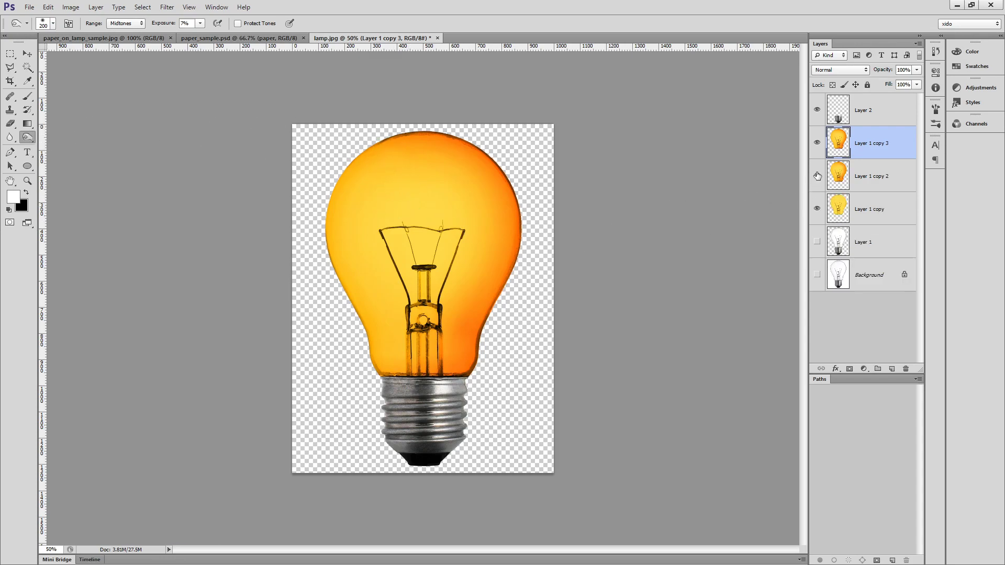
{"action": "right_click", "coordinate": [28, 138]}
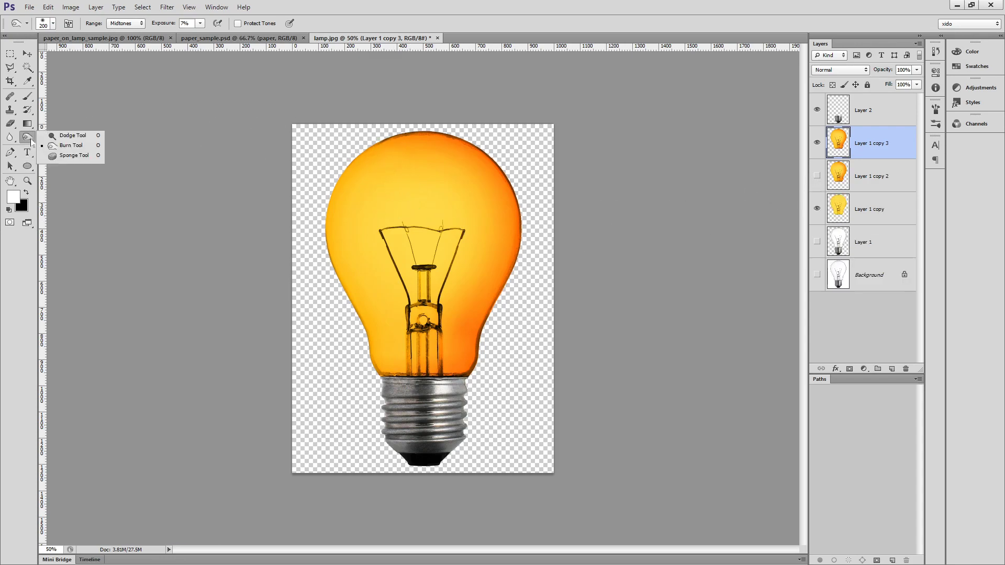
{"action": "left_click", "coordinate": [79, 137]}
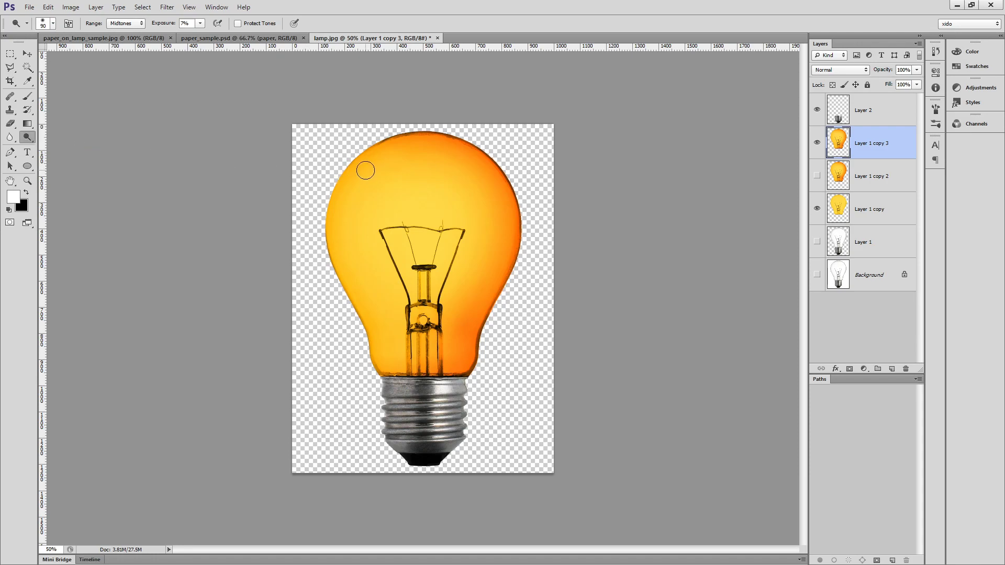
Step: Brighten the upper and left areas of the glass copy with the Dodge tool, enlarging the brush up to 400 px
{"action": "key", "text": "bracketright"}
{"action": "key", "text": "bracketright"}
{"action": "key", "text": "bracketright"}
{"action": "key", "text": "bracketleft"}
{"action": "mouse_move", "coordinate": [395, 204]}
{"action": "left_mouse_down"}
{"action": "mouse_move", "coordinate": [387, 175]}
{"action": "mouse_move", "coordinate": [370, 235]}
{"action": "mouse_move", "coordinate": [400, 215]}
{"action": "mouse_move", "coordinate": [396, 184]}
{"action": "mouse_move", "coordinate": [376, 248]}
{"action": "mouse_move", "coordinate": [412, 195]}
{"action": "mouse_move", "coordinate": [398, 183]}
{"action": "mouse_move", "coordinate": [393, 246]}
{"action": "mouse_move", "coordinate": [414, 178]}
{"action": "mouse_move", "coordinate": [372, 235]}
{"action": "mouse_move", "coordinate": [417, 199]}
{"action": "mouse_move", "coordinate": [379, 200]}
{"action": "mouse_move", "coordinate": [409, 236]}
{"action": "mouse_move", "coordinate": [405, 174]}
{"action": "mouse_move", "coordinate": [384, 271]}
{"action": "mouse_move", "coordinate": [421, 185]}
{"action": "mouse_move", "coordinate": [372, 217]}
{"action": "mouse_move", "coordinate": [412, 252]}
{"action": "mouse_move", "coordinate": [401, 173]}
{"action": "mouse_move", "coordinate": [390, 290]}
{"action": "mouse_move", "coordinate": [413, 208]}
{"action": "mouse_move", "coordinate": [367, 194]}
{"action": "mouse_move", "coordinate": [428, 249]}
{"action": "mouse_move", "coordinate": [409, 170]}
{"action": "mouse_move", "coordinate": [391, 299]}
{"action": "mouse_move", "coordinate": [427, 212]}
{"action": "mouse_move", "coordinate": [379, 266]}
{"action": "mouse_move", "coordinate": [423, 253]}
{"action": "mouse_move", "coordinate": [387, 189]}
{"action": "mouse_move", "coordinate": [429, 305]}
{"action": "mouse_move", "coordinate": [393, 181]}
{"action": "mouse_move", "coordinate": [413, 299]}
{"action": "mouse_move", "coordinate": [380, 242]}
{"action": "mouse_move", "coordinate": [404, 332]}
{"action": "mouse_move", "coordinate": [411, 308]}
{"action": "mouse_move", "coordinate": [384, 191]}
{"action": "mouse_move", "coordinate": [399, 164]}
{"action": "mouse_move", "coordinate": [376, 284]}
{"action": "mouse_move", "coordinate": [444, 285]}
{"action": "mouse_move", "coordinate": [479, 254]}
{"action": "mouse_move", "coordinate": [482, 222]}
{"action": "mouse_move", "coordinate": [451, 327]}
{"action": "mouse_move", "coordinate": [490, 228]}
{"action": "mouse_move", "coordinate": [453, 344]}
{"action": "mouse_move", "coordinate": [468, 301]}
{"action": "mouse_move", "coordinate": [437, 354]}
{"action": "mouse_move", "coordinate": [493, 238]}
{"action": "mouse_move", "coordinate": [465, 328]}
{"action": "mouse_move", "coordinate": [495, 250]}
{"action": "mouse_move", "coordinate": [456, 342]}
{"action": "mouse_move", "coordinate": [489, 240]}
{"action": "mouse_move", "coordinate": [459, 321]}
{"action": "mouse_move", "coordinate": [422, 345]}
{"action": "mouse_move", "coordinate": [453, 330]}
{"action": "mouse_move", "coordinate": [486, 241]}
{"action": "mouse_move", "coordinate": [461, 178]}
{"action": "mouse_move", "coordinate": [482, 247]}
{"action": "mouse_move", "coordinate": [431, 331]}
{"action": "mouse_move", "coordinate": [488, 264]}
{"action": "mouse_move", "coordinate": [439, 175]}
{"action": "mouse_move", "coordinate": [480, 210]}
{"action": "mouse_move", "coordinate": [435, 325]}
{"action": "mouse_move", "coordinate": [472, 290]}
{"action": "mouse_move", "coordinate": [468, 181]}
{"action": "mouse_move", "coordinate": [477, 275]}
{"action": "mouse_move", "coordinate": [432, 332]}
{"action": "mouse_move", "coordinate": [496, 241]}
{"action": "mouse_move", "coordinate": [479, 279]}
{"action": "mouse_move", "coordinate": [419, 340]}
{"action": "mouse_move", "coordinate": [460, 310]}
{"action": "mouse_move", "coordinate": [412, 159]}
{"action": "mouse_move", "coordinate": [417, 193]}
{"action": "mouse_move", "coordinate": [403, 172]}
{"action": "mouse_move", "coordinate": [386, 269]}
{"action": "mouse_move", "coordinate": [406, 173]}
{"action": "mouse_move", "coordinate": [391, 268]}
{"action": "mouse_move", "coordinate": [392, 183]}
{"action": "mouse_move", "coordinate": [431, 178]}
{"action": "mouse_move", "coordinate": [397, 316]}
{"action": "mouse_move", "coordinate": [429, 166]}
{"action": "mouse_move", "coordinate": [417, 314]}
{"action": "mouse_move", "coordinate": [428, 178]}
{"action": "left_mouse_up"}
{"action": "key", "text": "["}
{"action": "key", "text": "bracketright"}
{"action": "key", "text": "bracketright"}
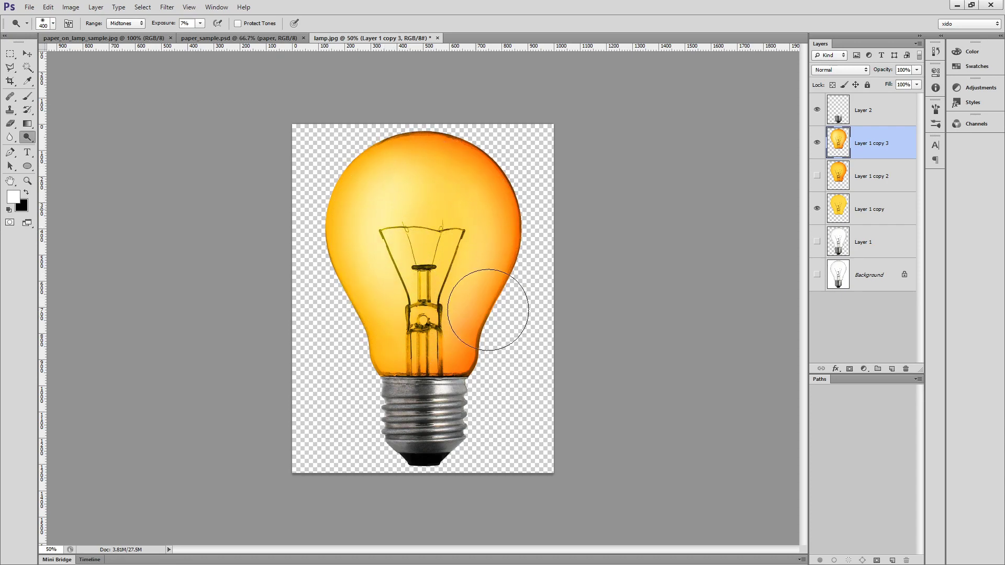
Step: Dodge a soft highlight along the lower right of the glass with a 200 px brush
{"action": "key", "text": "bracketleft"}
{"action": "key", "text": "bracketleft"}
{"action": "key", "text": "bracketleft"}
{"action": "left_click_drag", "start_coordinate": [476, 305], "coordinate": [420, 343]}
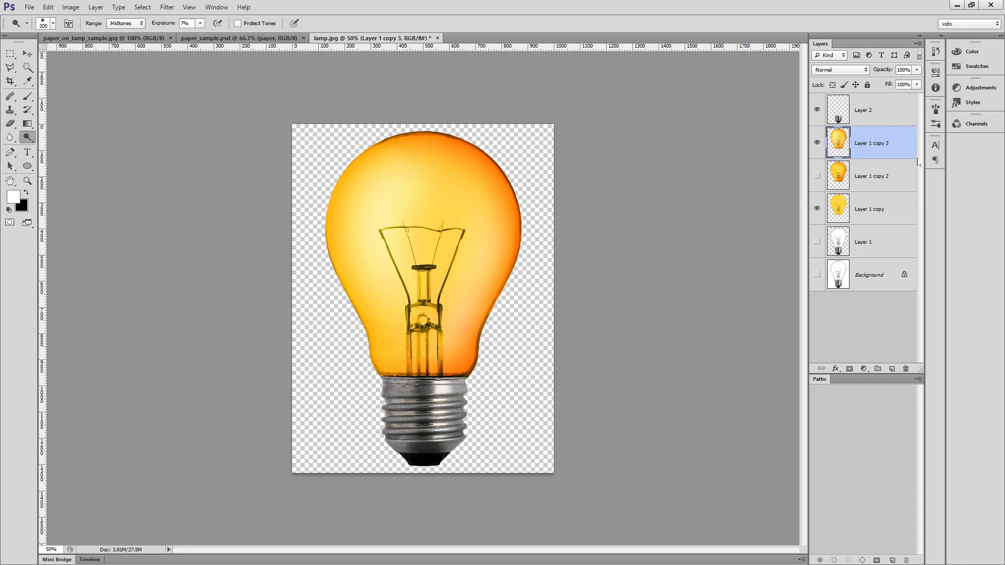
Step: Compare the dodged glass with the plain yellow and burned copies by switching layer visibility repeatedly
{"action": "left_click", "coordinate": [818, 147]}
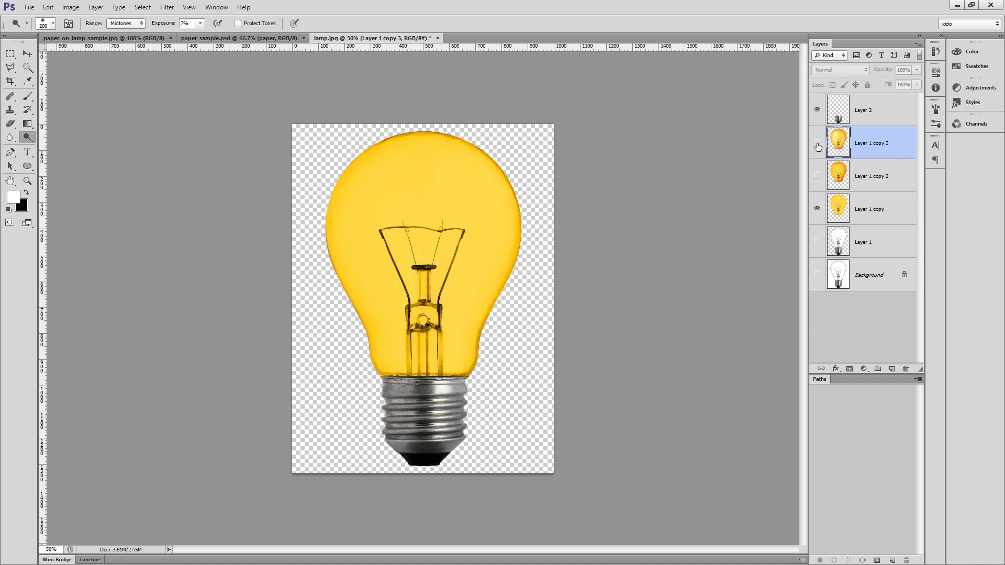
{"action": "left_click", "coordinate": [819, 146]}
{"action": "left_click", "coordinate": [818, 146]}
{"action": "left_click", "coordinate": [818, 147]}
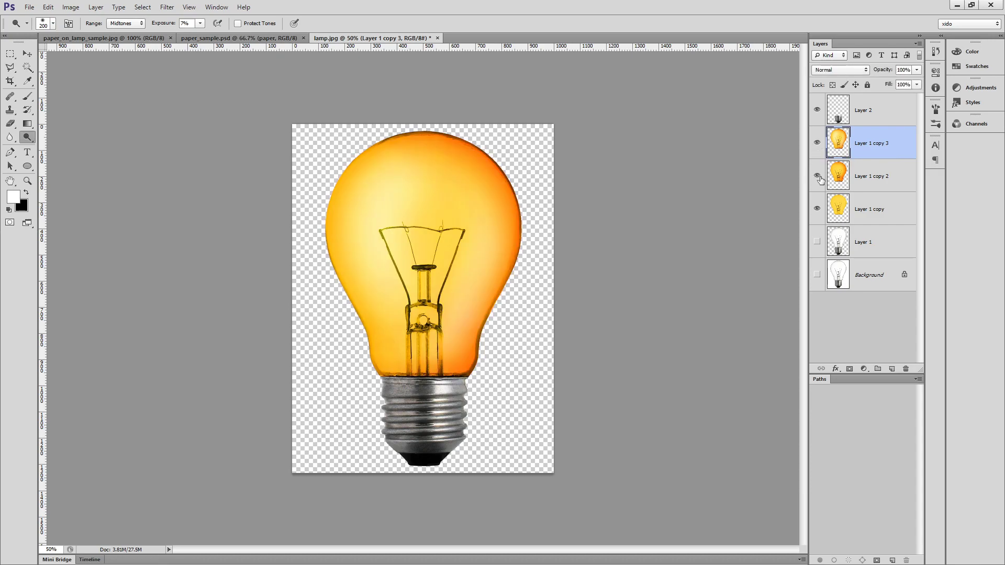
{"action": "left_click", "coordinate": [817, 145]}
{"action": "left_click", "coordinate": [816, 146]}
{"action": "left_click", "coordinate": [816, 146]}
{"action": "left_click", "coordinate": [817, 146]}
{"action": "left_click", "coordinate": [817, 146]}
{"action": "left_click", "coordinate": [816, 146]}
{"action": "left_click", "coordinate": [816, 146]}
{"action": "left_click", "coordinate": [817, 145]}
{"action": "left_click", "coordinate": [816, 146]}
{"action": "left_click", "coordinate": [816, 145]}
{"action": "left_click", "coordinate": [816, 146]}
{"action": "left_click", "coordinate": [817, 145]}
{"action": "left_click", "coordinate": [817, 145]}
{"action": "left_click", "coordinate": [816, 146]}
{"action": "left_click", "coordinate": [817, 146]}
{"action": "left_click", "coordinate": [816, 146]}
{"action": "left_click", "coordinate": [816, 146]}
{"action": "left_click", "coordinate": [816, 145]}
{"action": "left_click", "coordinate": [816, 145]}
{"action": "left_click", "coordinate": [817, 146]}
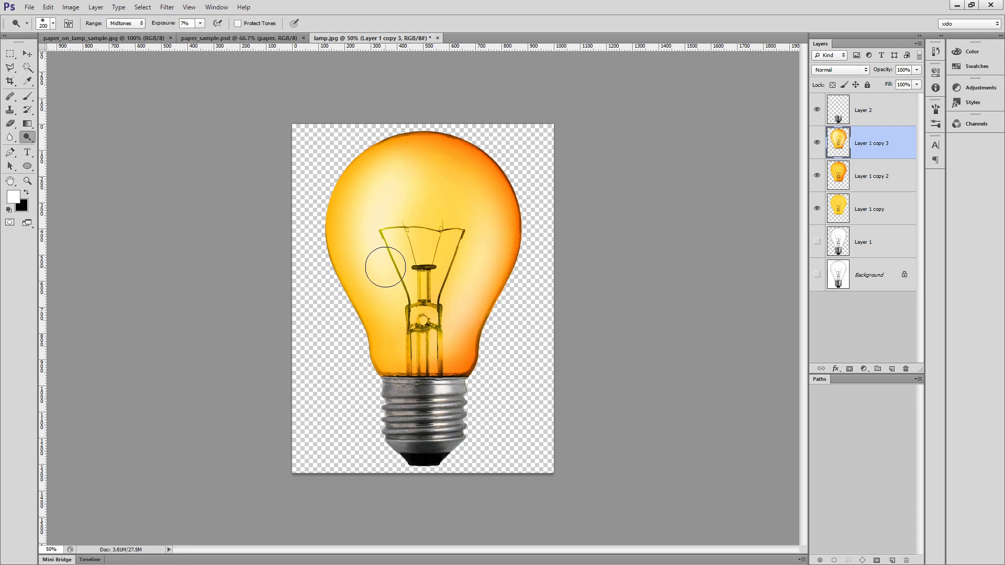
Step: Lighten the filament's support wires with the Dodge tool, using a 5 px brush
{"action": "left_click", "coordinate": [430, 319], "text": "ctrl"}
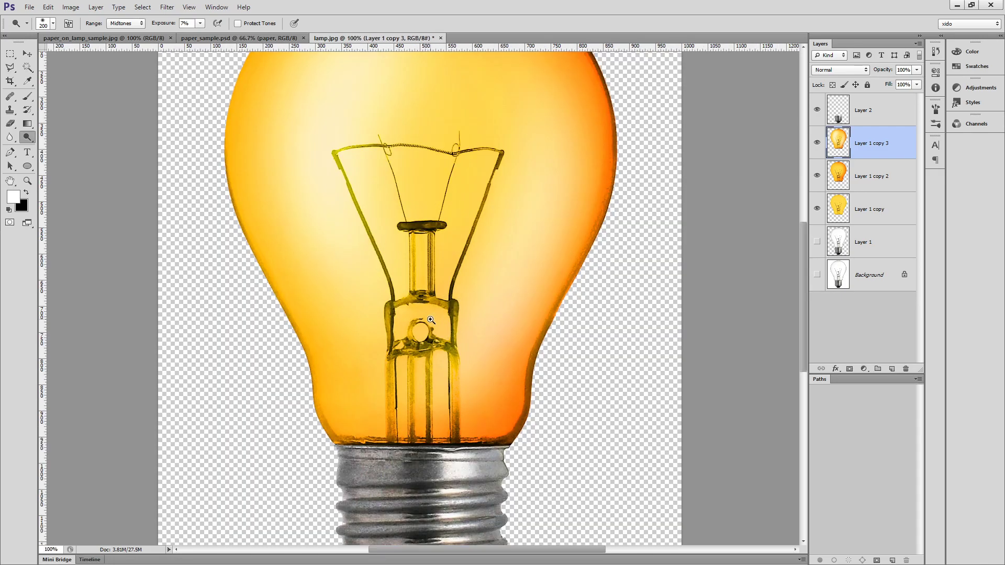
{"action": "left_click", "coordinate": [430, 320], "text": "ctrl"}
{"action": "left_click_drag", "start_coordinate": [467, 161], "coordinate": [464, 347]}
{"action": "key", "text": "bracketleft"}
{"action": "key", "text": "bracketleft"}
{"action": "key", "text": "bracketleft"}
{"action": "key", "text": "bracketleft"}
{"action": "key", "text": "bracketleft"}
{"action": "key", "text": "bracketleft"}
{"action": "key", "text": "bracketleft"}
{"action": "key", "text": "bracketleft"}
{"action": "key", "text": "bracketleft"}
{"action": "key", "text": "bracketleft"}
{"action": "key", "text": "bracketleft"}
{"action": "key", "text": "bracketleft"}
{"action": "key", "text": "bracketleft"}
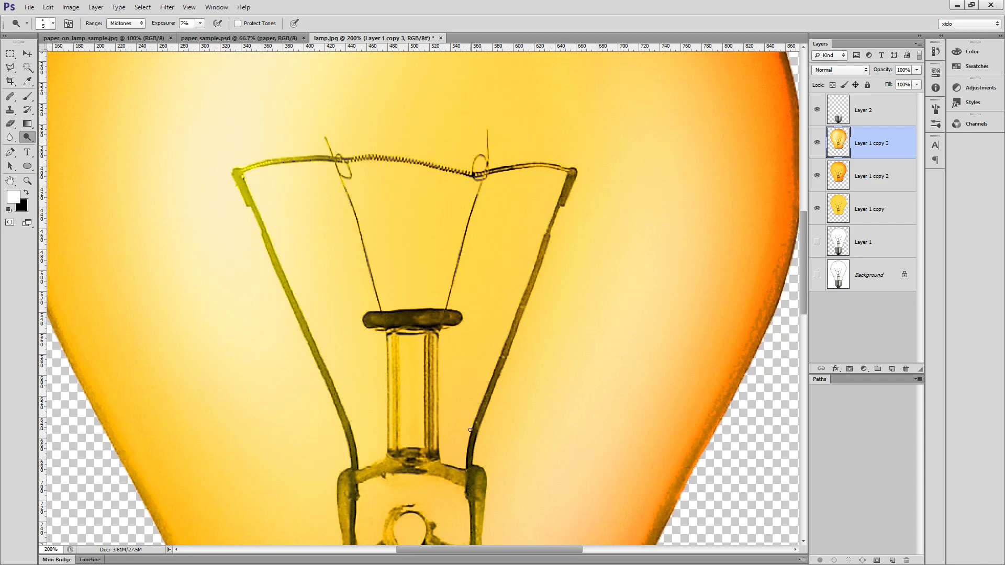
Step: Darken the filament wires and glass stem with the Burn tool, using a 7 px brush
{"action": "right_click", "coordinate": [27, 137]}
{"action": "left_click", "coordinate": [68, 147]}
{"action": "key", "text": "bracketleft"}
{"action": "key", "text": "bracketleft"}
{"action": "key", "text": "bracketleft"}
{"action": "key", "text": "bracketleft"}
{"action": "key", "text": "bracketleft"}
{"action": "key", "text": "bracketleft"}
{"action": "key", "text": "bracketleft"}
{"action": "key", "text": "bracketleft"}
{"action": "key", "text": "bracketleft"}
{"action": "key", "text": "bracketleft"}
{"action": "key", "text": "bracketleft"}
{"action": "key", "text": "bracketleft"}
{"action": "key", "text": "bracketleft"}
{"action": "key", "text": "bracketleft"}
{"action": "scroll", "coordinate": [352, 348], "scroll_direction": "down", "scroll_amount": 5}
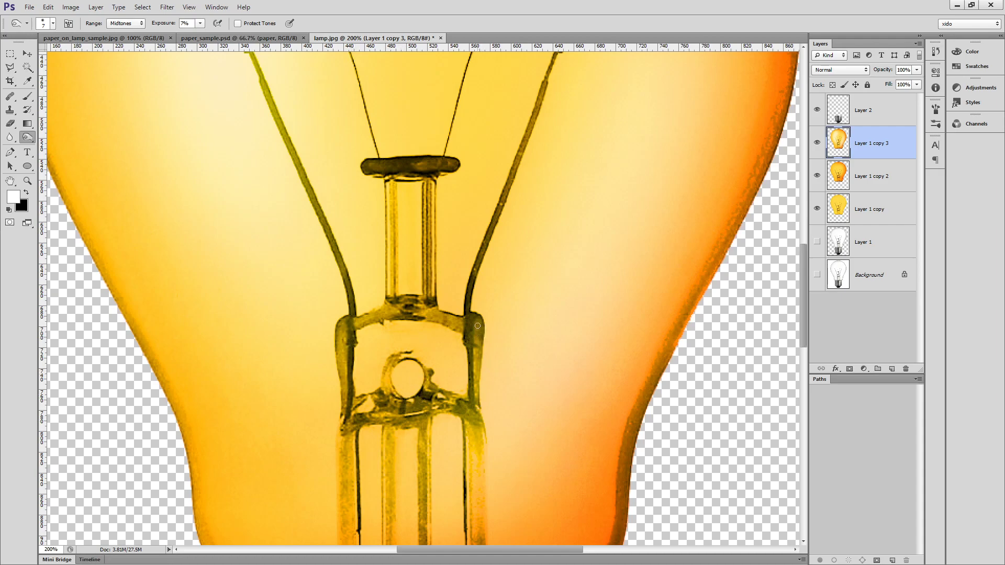
{"action": "left_click_drag", "start_coordinate": [475, 418], "coordinate": [459, 266]}
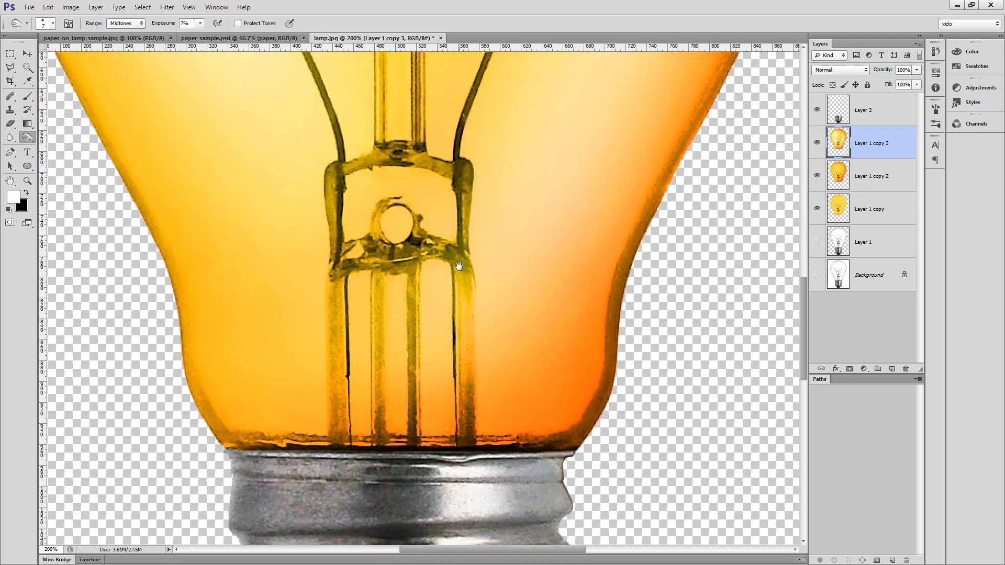
{"action": "left_click_drag", "start_coordinate": [413, 434], "coordinate": [377, 247]}
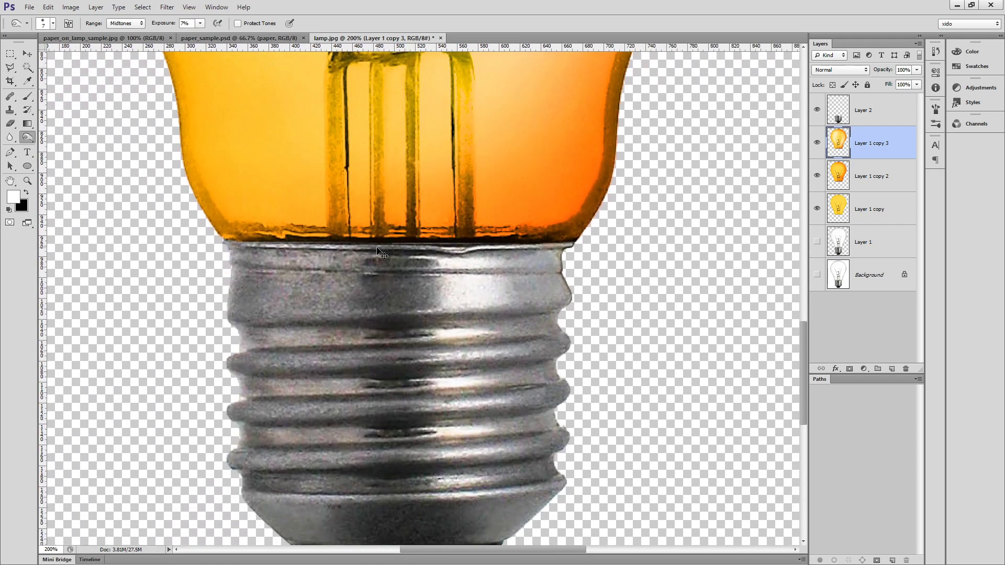
{"action": "key", "text": "ctrl+1"}
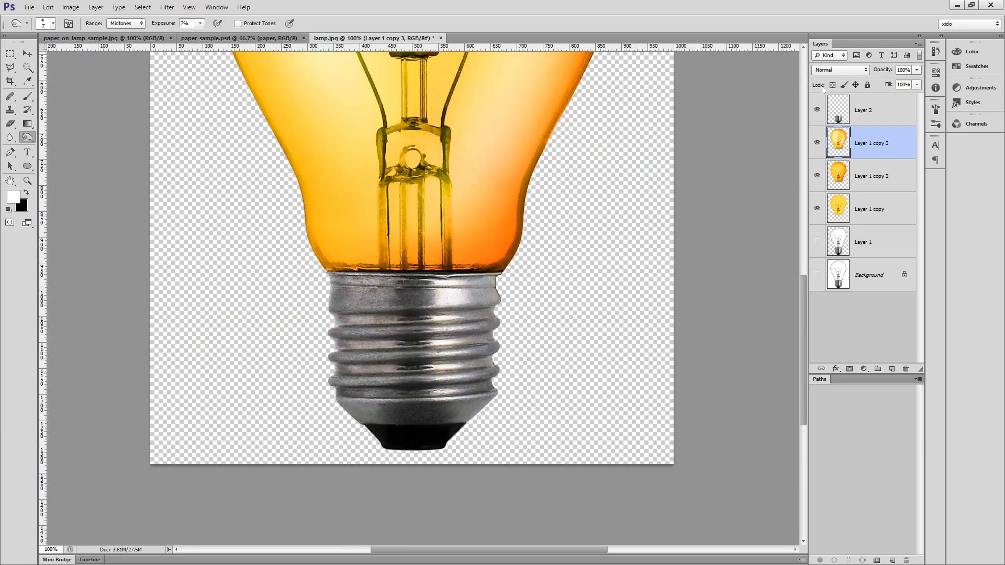
Step: Duplicate the screw base layer and hide its original along with the burned and plain yellow glass copies
{"action": "left_click", "coordinate": [878, 111]}
{"action": "key", "text": "ctrl+j"}
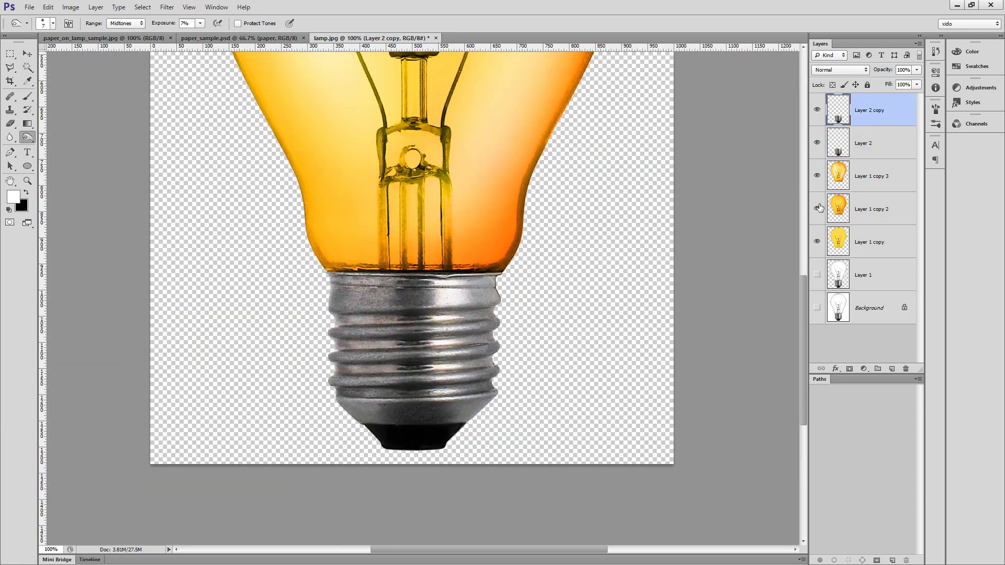
{"action": "left_click_drag", "start_coordinate": [818, 209], "coordinate": [817, 242]}
{"action": "left_click", "coordinate": [817, 144]}
{"action": "scroll", "coordinate": [437, 377], "scroll_direction": "up", "scroll_amount": 1}
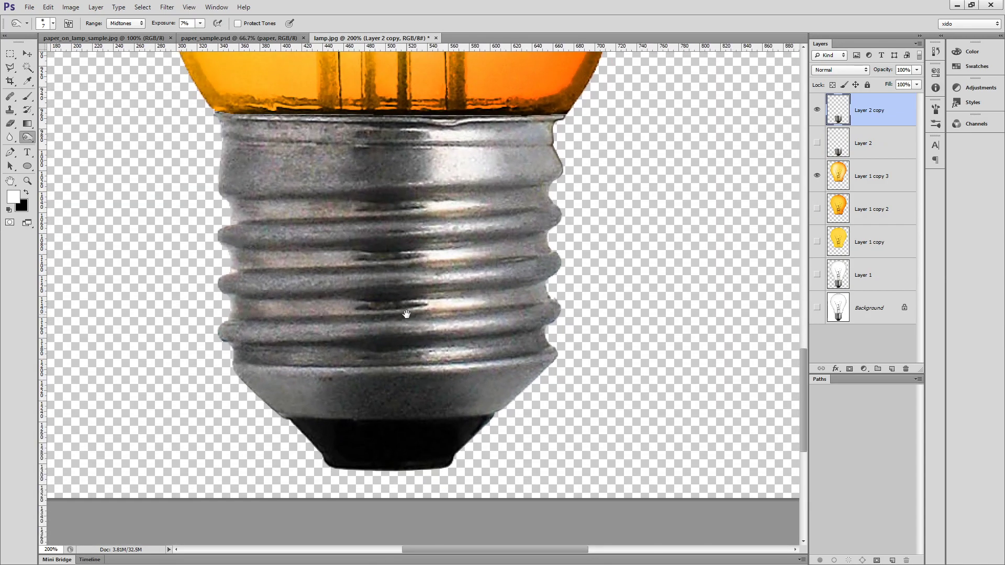
{"action": "scroll", "coordinate": [429, 319], "scroll_direction": "down", "scroll_amount": 1}
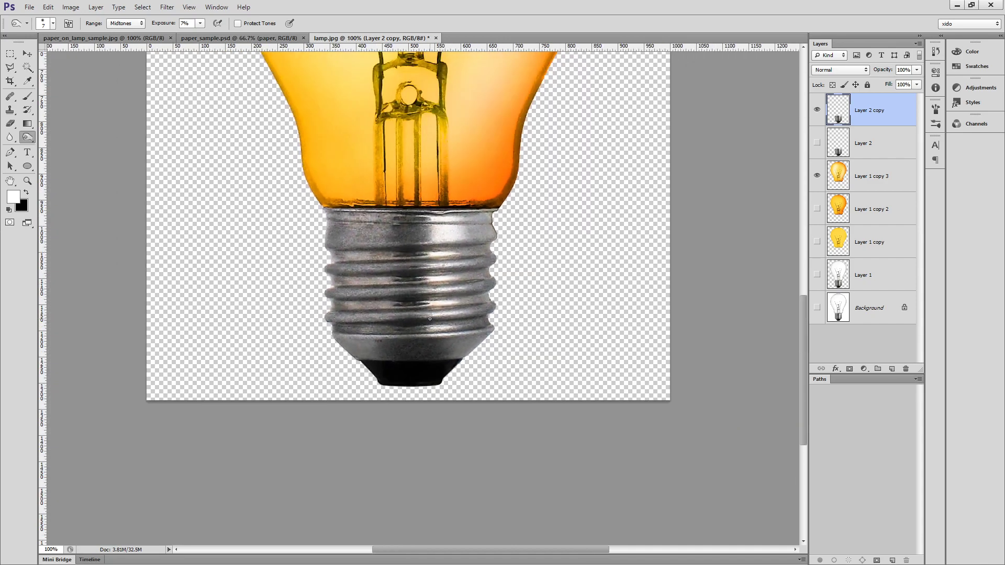
Step: Try a horizontal flip of the screw base copy and undo it
{"action": "key", "text": "alt+e"}
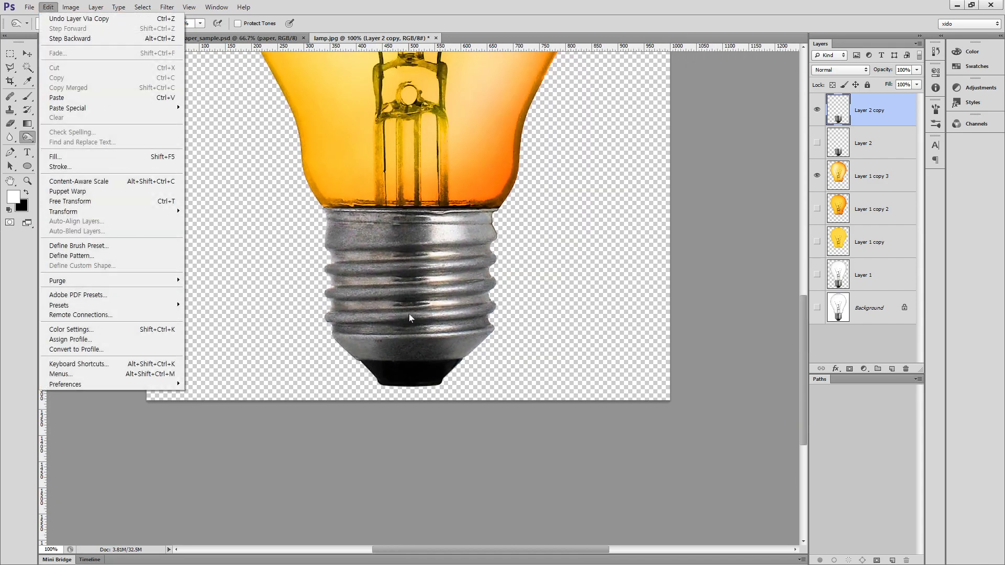
{"action": "mouse_move", "coordinate": [139, 211]}
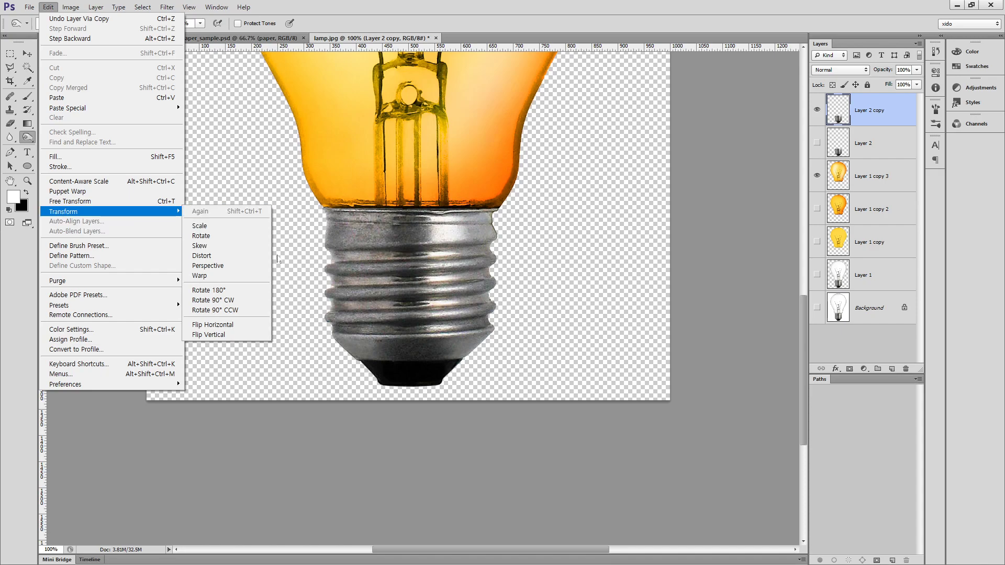
{"action": "left_click", "coordinate": [241, 325]}
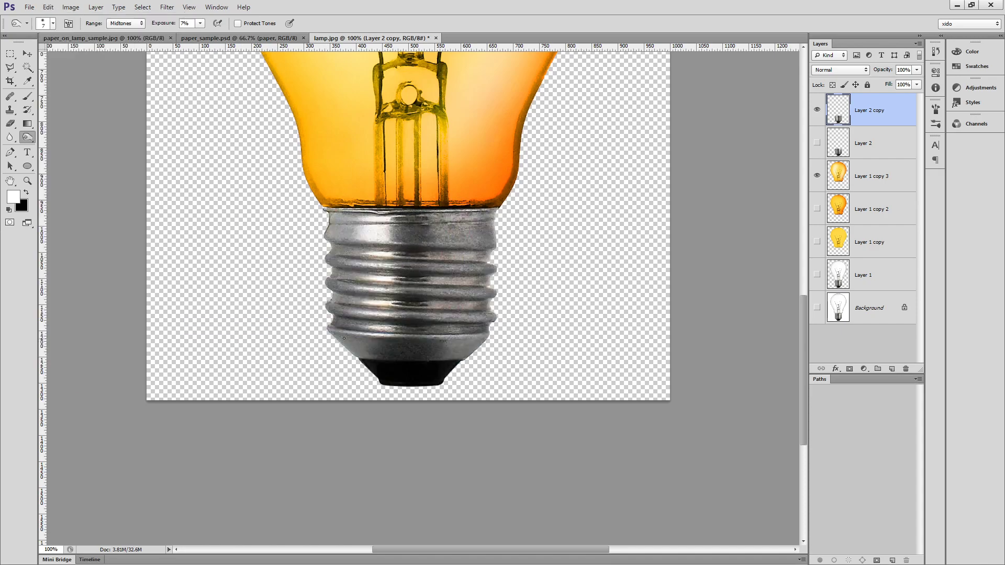
{"action": "key", "text": "ctrl+z"}
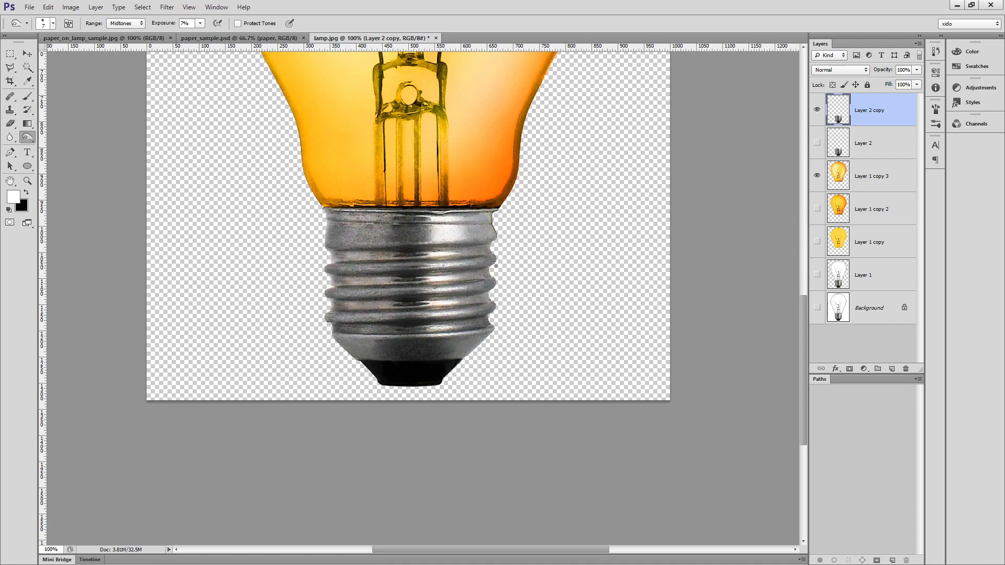
Step: Burn the screw base copy's shadows with a 25 px brush and dodge its metal highlights with a 35 px brush
{"action": "mouse_move", "coordinate": [490, 245]}
{"action": "left_mouse_down"}
{"action": "mouse_move", "coordinate": [426, 255]}
{"action": "mouse_move", "coordinate": [485, 243]}
{"action": "mouse_move", "coordinate": [427, 250]}
{"action": "mouse_move", "coordinate": [473, 242]}
{"action": "mouse_move", "coordinate": [429, 260]}
{"action": "mouse_move", "coordinate": [483, 274]}
{"action": "mouse_move", "coordinate": [407, 272]}
{"action": "mouse_move", "coordinate": [488, 267]}
{"action": "mouse_move", "coordinate": [452, 299]}
{"action": "mouse_move", "coordinate": [494, 293]}
{"action": "mouse_move", "coordinate": [399, 297]}
{"action": "mouse_move", "coordinate": [479, 295]}
{"action": "mouse_move", "coordinate": [477, 329]}
{"action": "mouse_move", "coordinate": [453, 328]}
{"action": "mouse_move", "coordinate": [493, 315]}
{"action": "mouse_move", "coordinate": [430, 317]}
{"action": "mouse_move", "coordinate": [474, 315]}
{"action": "left_mouse_up"}
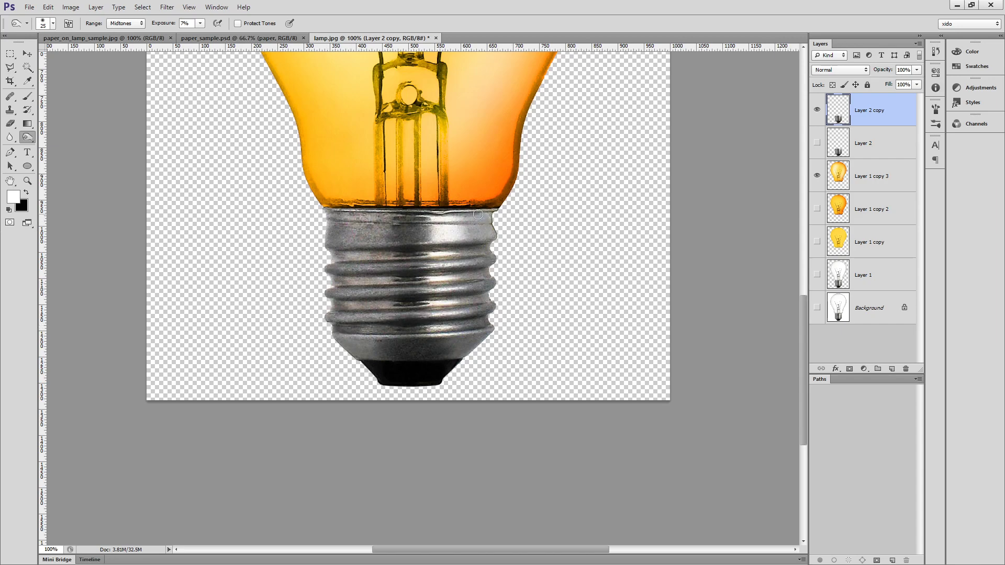
{"action": "right_click", "coordinate": [27, 138]}
{"action": "left_click", "coordinate": [74, 135]}
{"action": "key", "text": "]"}
{"action": "key", "text": "]"}
{"action": "key", "text": "]"}
{"action": "mouse_move", "coordinate": [464, 217]}
{"action": "left_mouse_down"}
{"action": "mouse_move", "coordinate": [486, 220]}
{"action": "mouse_move", "coordinate": [419, 225]}
{"action": "mouse_move", "coordinate": [484, 235]}
{"action": "mouse_move", "coordinate": [455, 239]}
{"action": "mouse_move", "coordinate": [489, 253]}
{"action": "mouse_move", "coordinate": [424, 267]}
{"action": "mouse_move", "coordinate": [476, 262]}
{"action": "mouse_move", "coordinate": [459, 263]}
{"action": "mouse_move", "coordinate": [471, 290]}
{"action": "mouse_move", "coordinate": [426, 289]}
{"action": "mouse_move", "coordinate": [453, 314]}
{"action": "mouse_move", "coordinate": [425, 313]}
{"action": "mouse_move", "coordinate": [481, 311]}
{"action": "mouse_move", "coordinate": [433, 332]}
{"action": "mouse_move", "coordinate": [481, 329]}
{"action": "mouse_move", "coordinate": [424, 343]}
{"action": "mouse_move", "coordinate": [474, 347]}
{"action": "mouse_move", "coordinate": [439, 277]}
{"action": "mouse_move", "coordinate": [391, 276]}
{"action": "mouse_move", "coordinate": [440, 256]}
{"action": "mouse_move", "coordinate": [431, 249]}
{"action": "mouse_move", "coordinate": [440, 254]}
{"action": "mouse_move", "coordinate": [386, 267]}
{"action": "mouse_move", "coordinate": [430, 316]}
{"action": "left_mouse_up"}
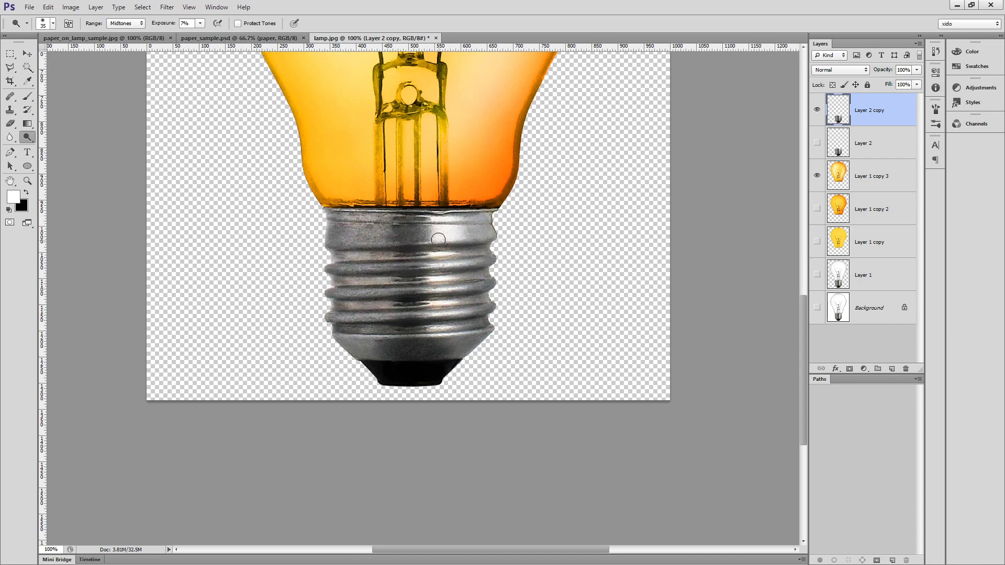
Step: Dodge the screw base with a 100 px brush and return to the Burn tool at 25 px for its shadows
{"action": "key", "text": "bracketright"}
{"action": "key", "text": "bracketright"}
{"action": "key", "text": "bracketright"}
{"action": "key", "text": "bracketright"}
{"action": "key", "text": "bracketright"}
{"action": "key", "text": "bracketright"}
{"action": "key", "text": "bracketright"}
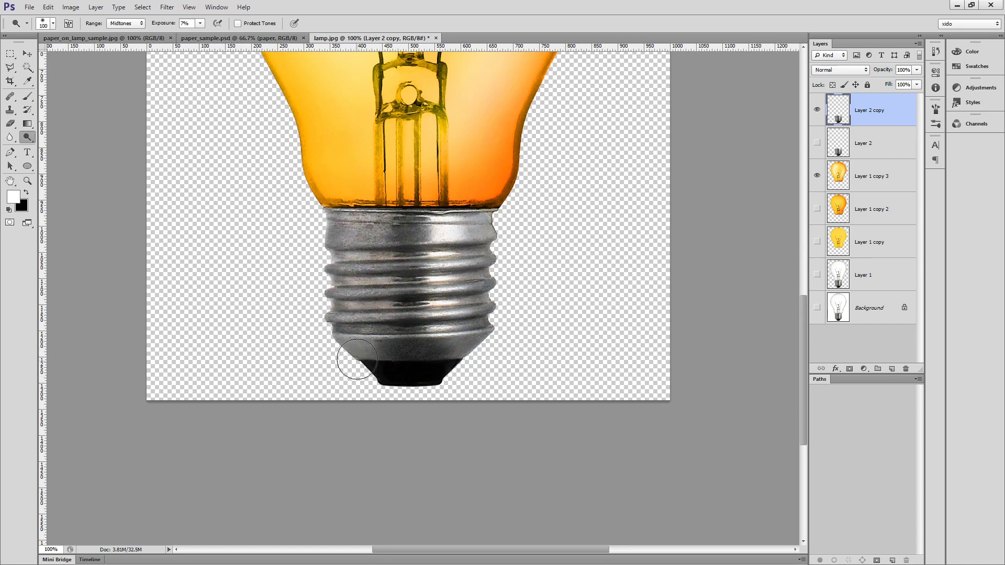
{"action": "right_click", "coordinate": [28, 138]}
{"action": "left_click", "coordinate": [59, 147]}
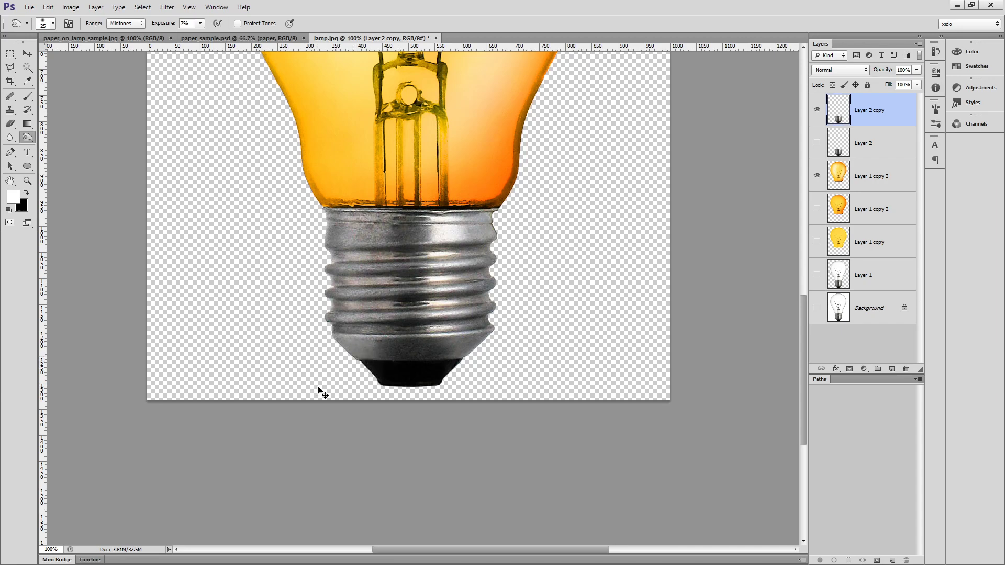
Step: Toggle the shaded screw base copy over its original layer to compare the metal before and after
{"action": "key", "text": "ctrl+minus"}
{"action": "key", "text": "v"}
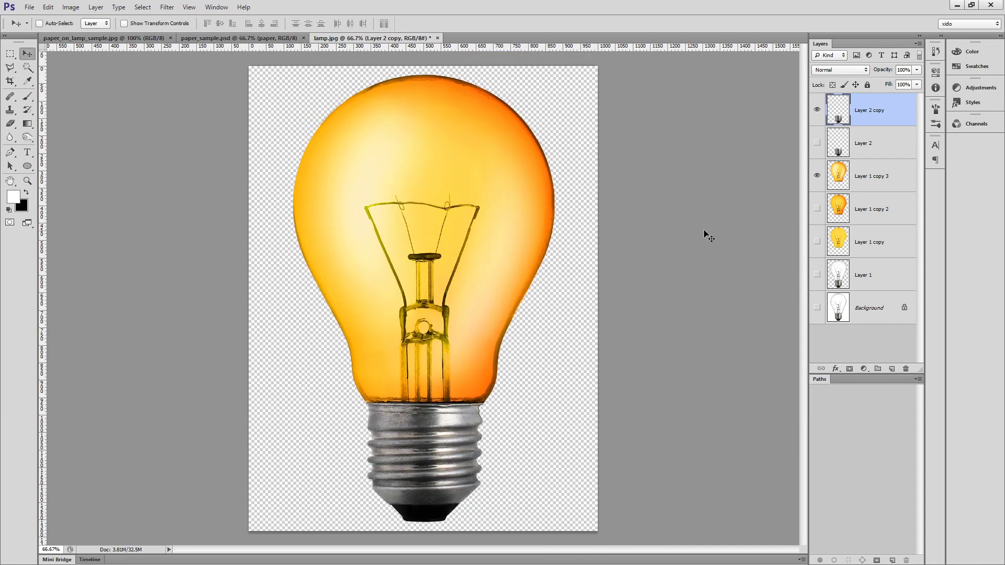
{"action": "left_click", "coordinate": [445, 484], "text": "ctrl"}
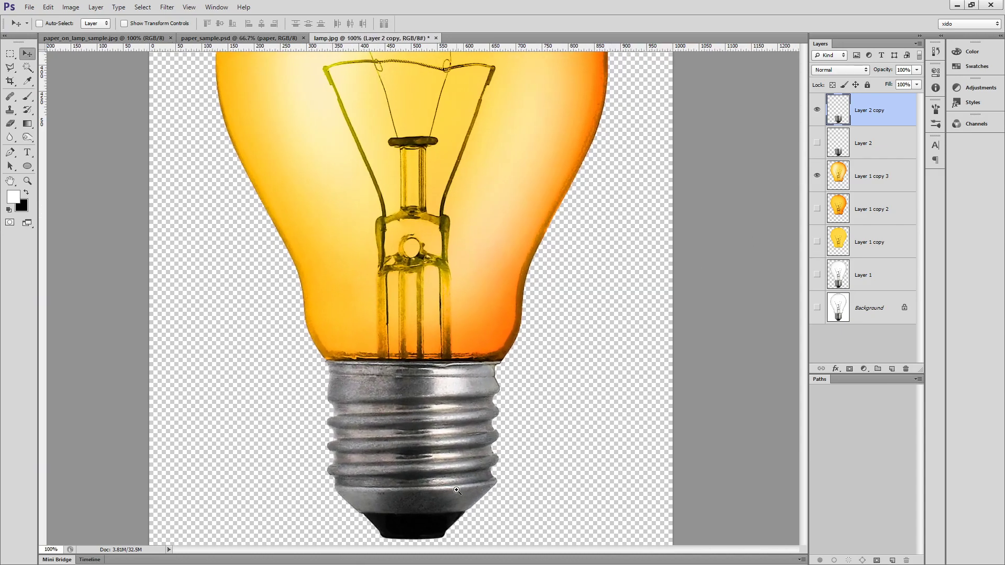
{"action": "left_click_drag", "start_coordinate": [467, 459], "coordinate": [496, 298]}
{"action": "left_click", "coordinate": [817, 142]}
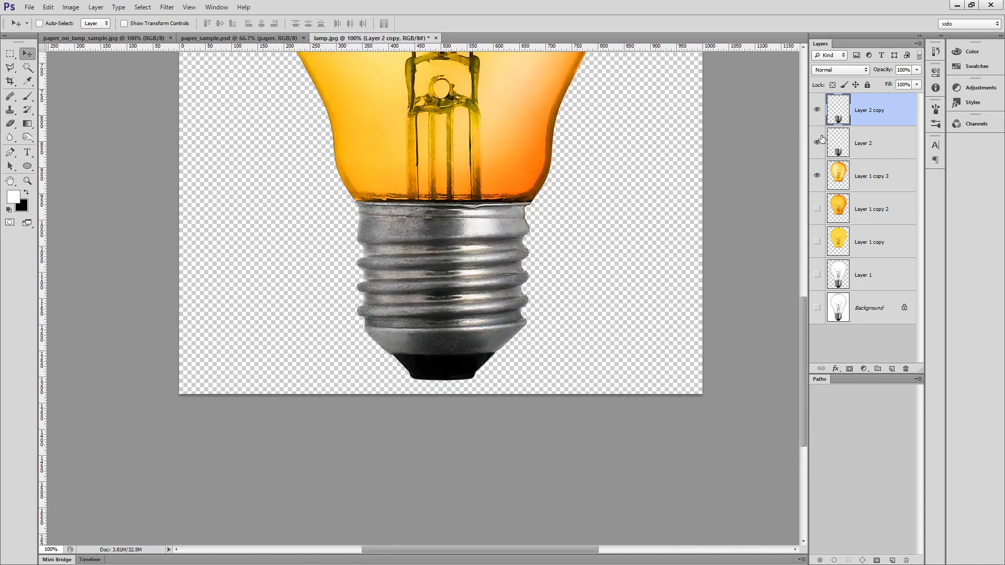
{"action": "left_click", "coordinate": [816, 110]}
{"action": "left_click", "coordinate": [816, 111]}
{"action": "left_click", "coordinate": [816, 110]}
{"action": "left_click", "coordinate": [816, 110]}
{"action": "left_click", "coordinate": [817, 110]}
{"action": "left_click", "coordinate": [816, 111]}
{"action": "left_click", "coordinate": [817, 110]}
{"action": "left_click", "coordinate": [817, 110]}
{"action": "left_click", "coordinate": [816, 110]}
{"action": "left_click", "coordinate": [816, 110]}
{"action": "left_click", "coordinate": [817, 110]}
{"action": "left_click", "coordinate": [816, 110]}
{"action": "left_click", "coordinate": [816, 111]}
{"action": "left_click", "coordinate": [816, 110]}
{"action": "left_click", "coordinate": [816, 111]}
{"action": "left_click", "coordinate": [816, 111]}
{"action": "left_click", "coordinate": [815, 112]}
{"action": "left_click", "coordinate": [815, 112]}
{"action": "left_click", "coordinate": [815, 112]}
{"action": "left_click", "coordinate": [815, 112]}
{"action": "left_click", "coordinate": [817, 142]}
Step: Group the shaded screw base copy and the dodged glass copy
{"action": "key", "text": "ctrl+0"}
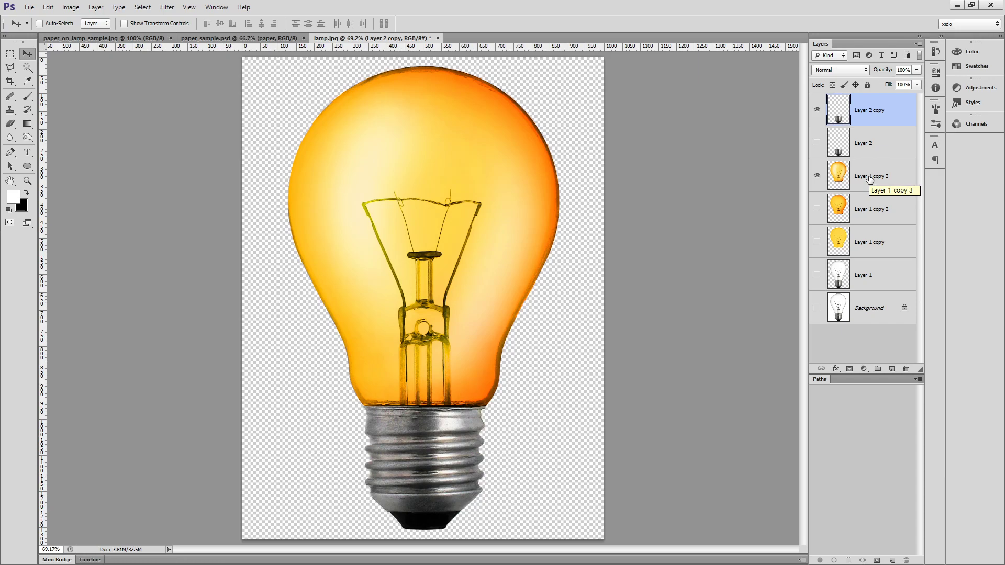
{"action": "left_click", "coordinate": [871, 182], "text": "ctrl"}
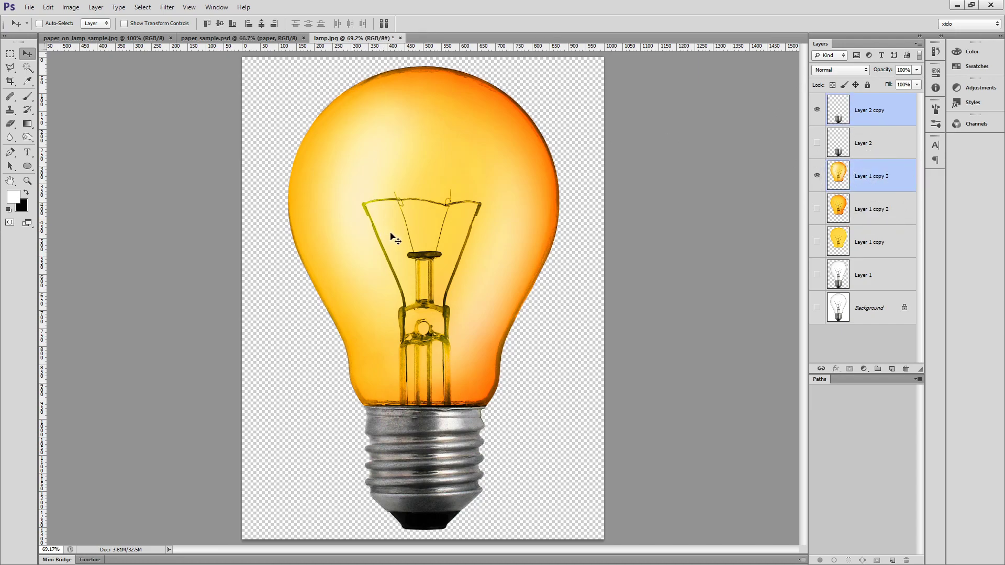
{"action": "key", "text": "ctrl+g"}
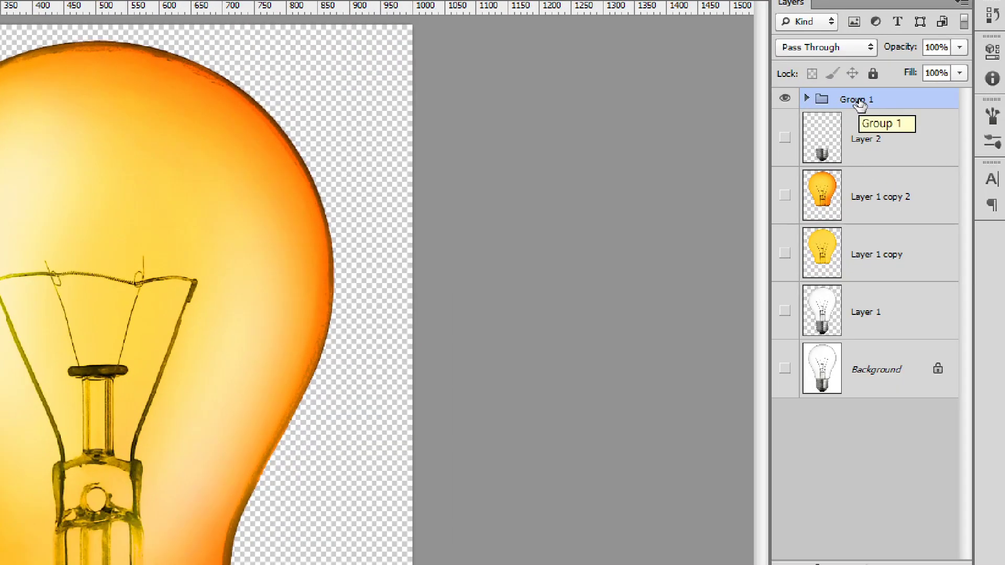
Step: Ungroup the bulb layers and try selecting Layer 2 copy with Layer 1 copy 3 while leaving Layer 2 out
{"action": "key", "text": "ctrl+shift+g"}
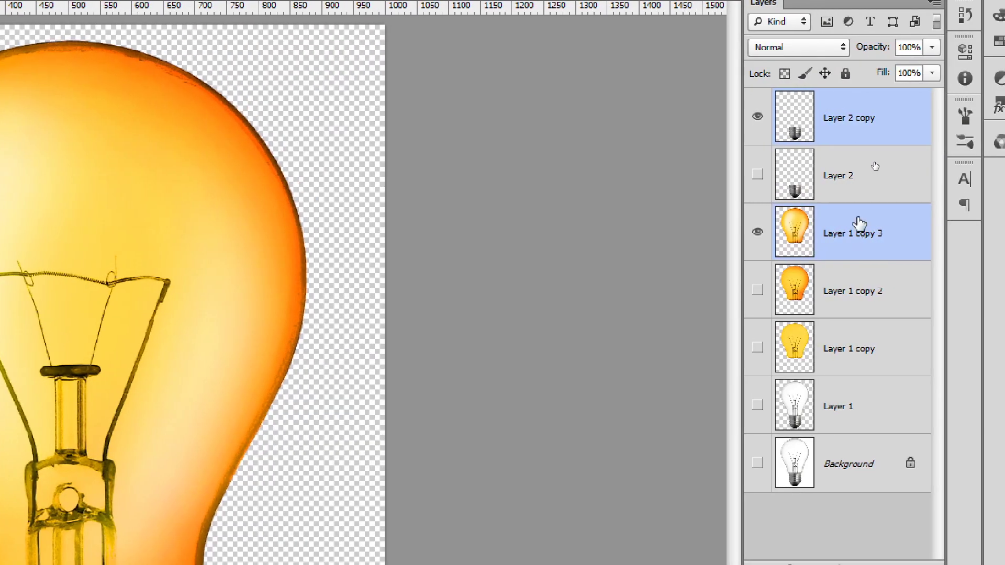
{"action": "left_click", "coordinate": [856, 176]}
{"action": "left_click", "coordinate": [877, 105]}
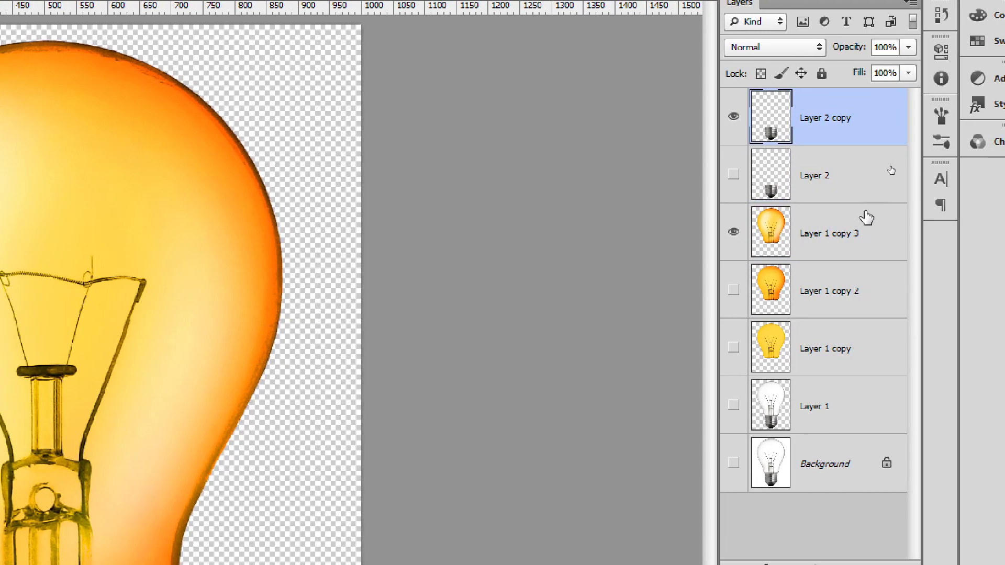
{"action": "left_click", "coordinate": [874, 232], "text": "shift"}
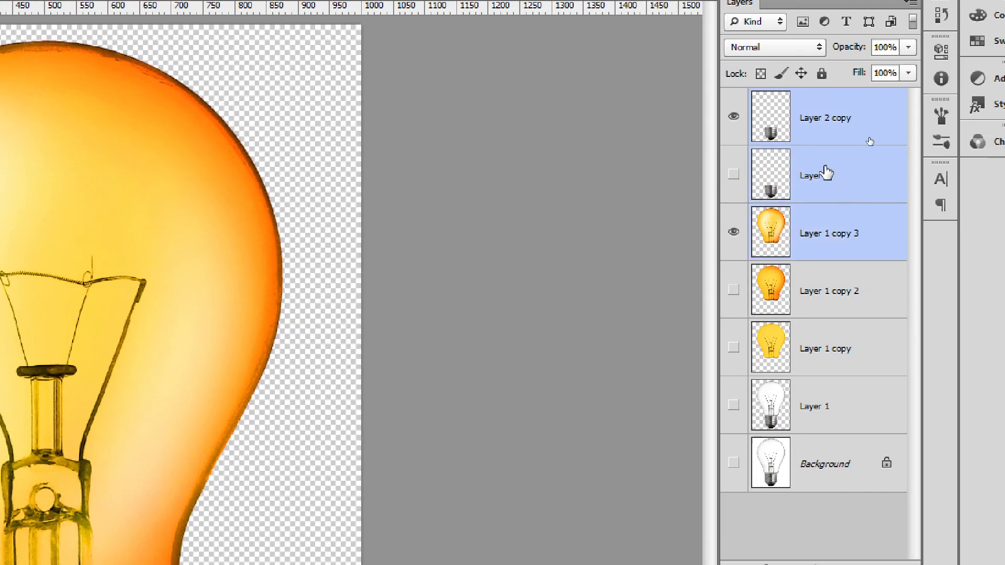
{"action": "left_click", "coordinate": [850, 182], "text": "ctrl"}
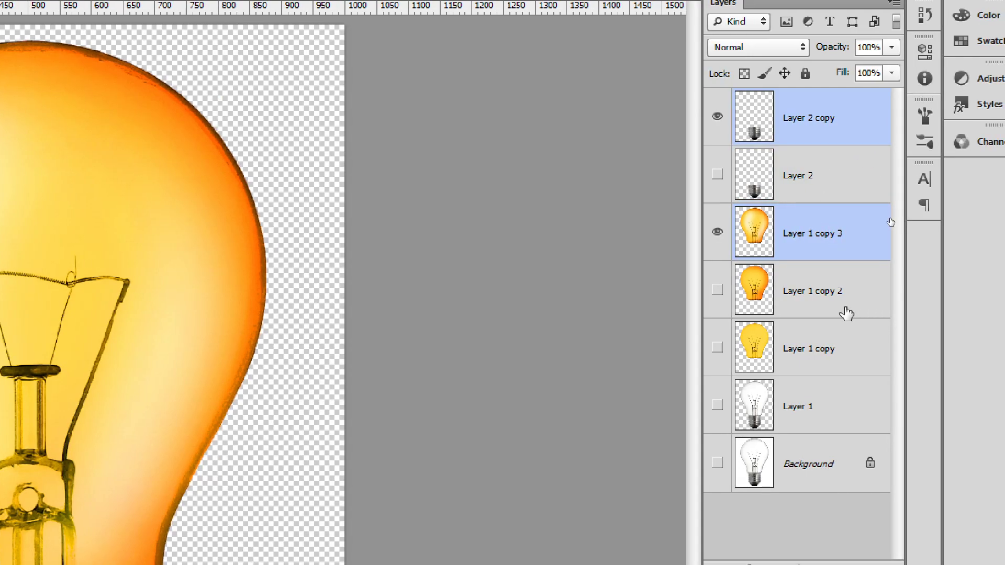
{"action": "left_click", "coordinate": [862, 312]}
Step: Group Layer 2 copy and Layer 1 copy 3 and name the group 전구
{"action": "left_click", "coordinate": [855, 118]}
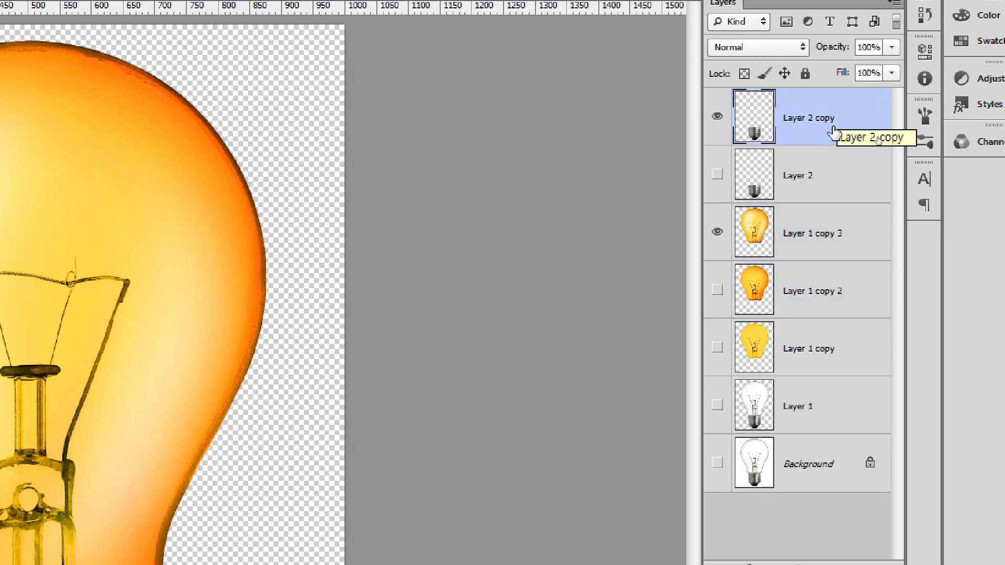
{"action": "left_click", "coordinate": [809, 248], "text": "ctrl"}
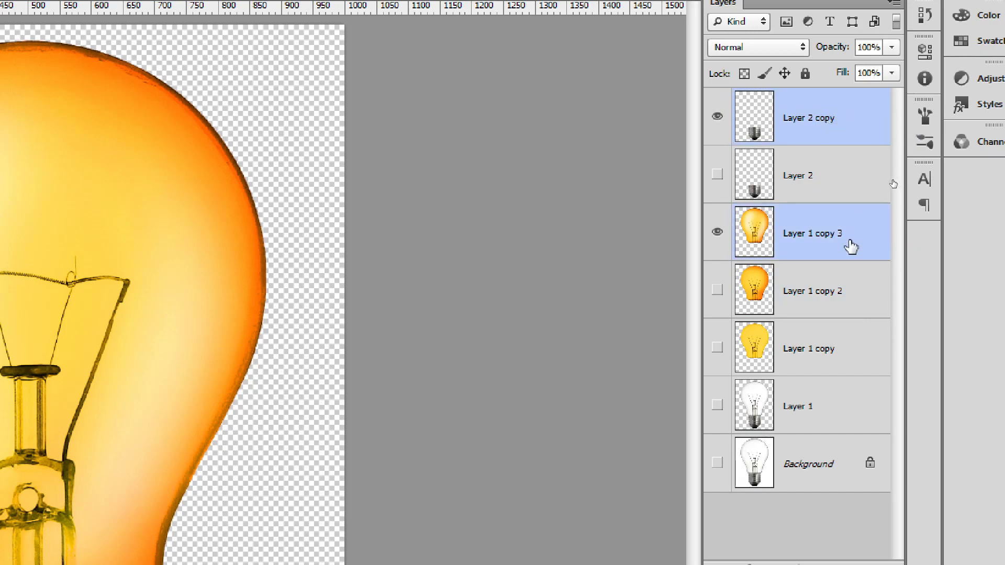
{"action": "key", "text": "ctrl+g"}
{"action": "double_click", "coordinate": [796, 100]}
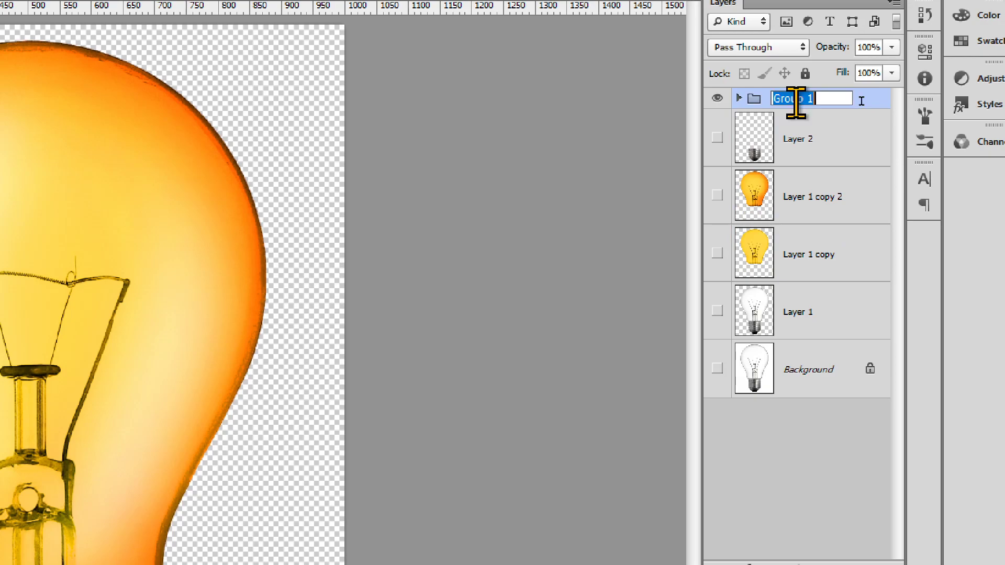
{"action": "type", "text": "전구"}
{"action": "key", "text": "Return"}
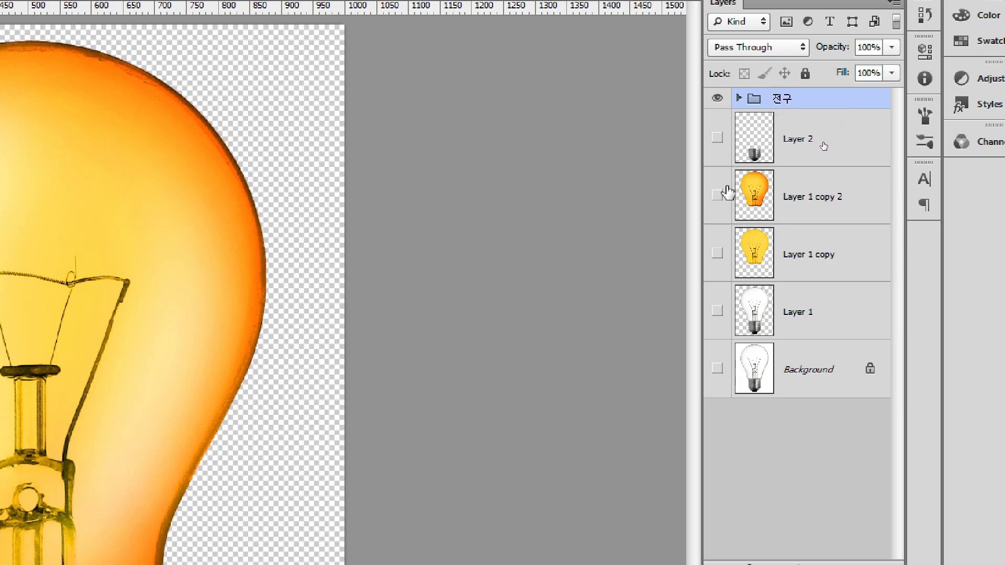
Step: Expand the 전구 group and move the screw base layer beneath the glass layer
{"action": "left_click", "coordinate": [739, 99]}
{"action": "left_click", "coordinate": [833, 145]}
{"action": "key", "text": "ctrl+bracketleft"}
Step: Rename the glass layer 등 and the screw base layer 소켓, and collapse the group
{"action": "double_click", "coordinate": [834, 146]}
{"action": "type", "text": "ㅎ"}
{"action": "left_click", "coordinate": [831, 203]}
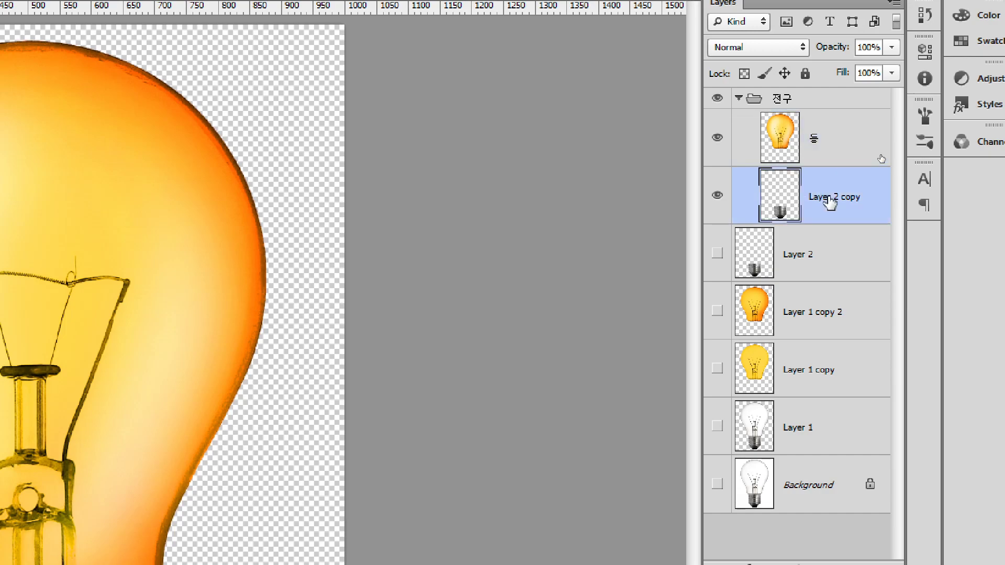
{"action": "double_click", "coordinate": [831, 203]}
{"action": "type", "text": "소켓"}
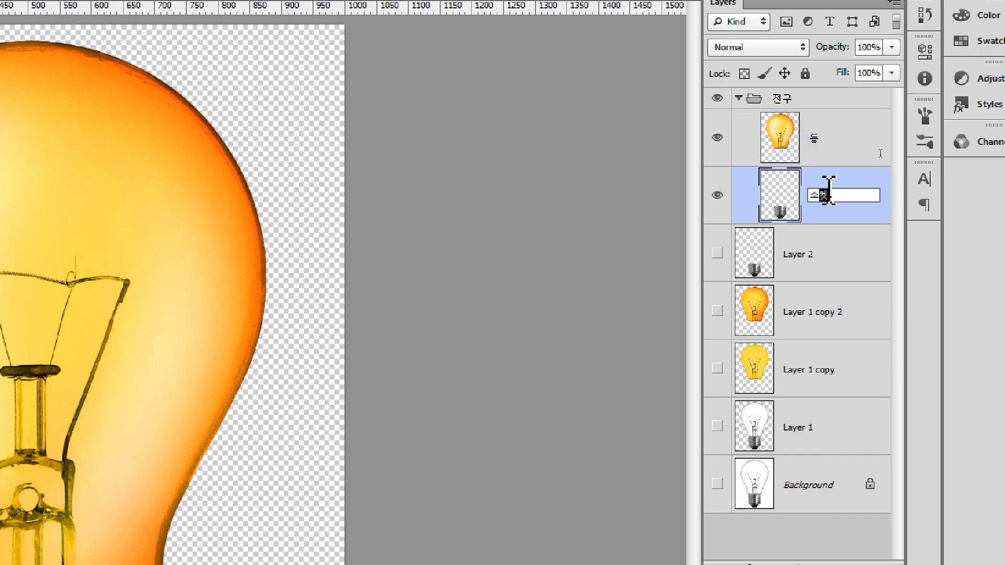
{"action": "key", "text": "Return"}
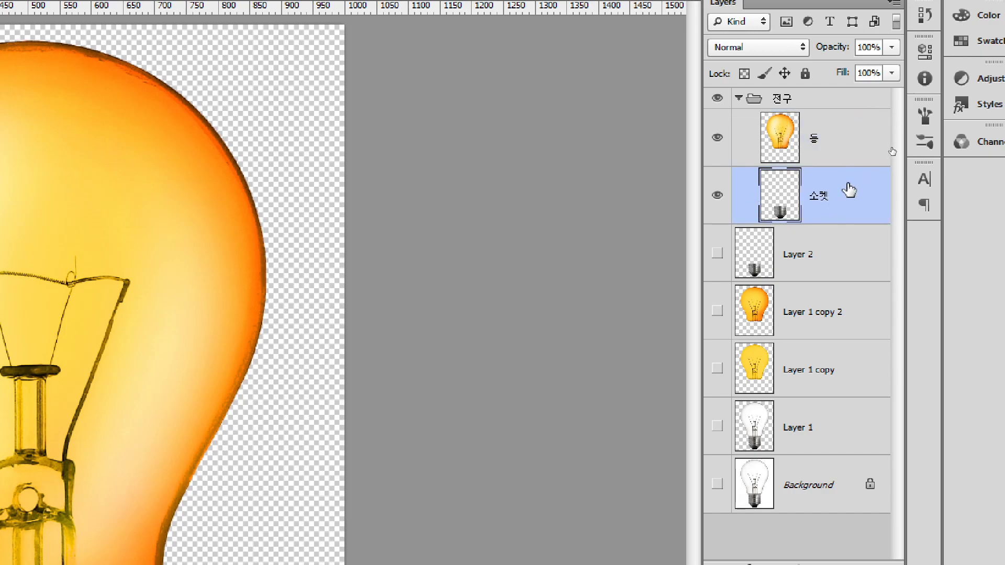
{"action": "left_click", "coordinate": [739, 99]}
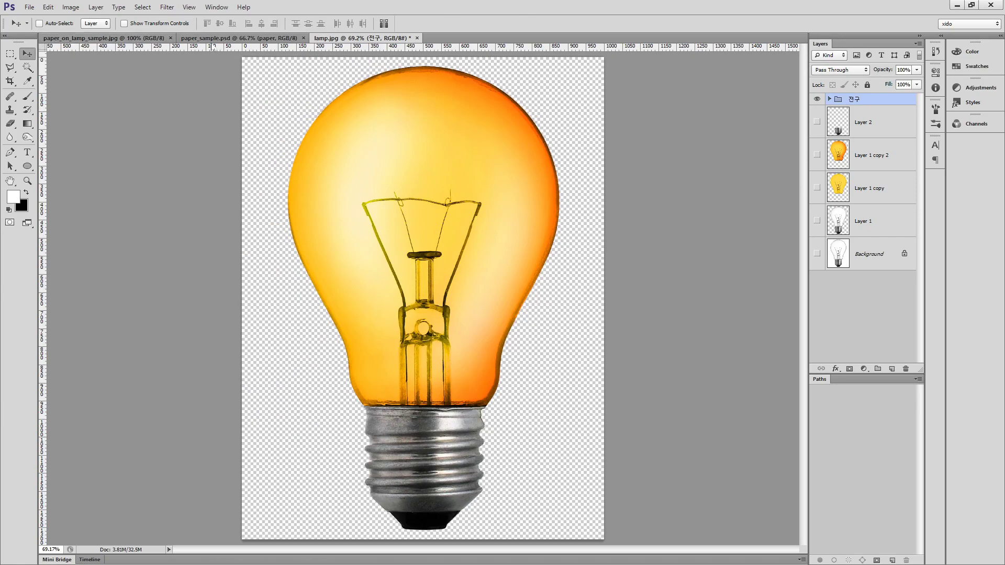
Step: Place the 전구 group into paper_sample.psd and scale it to about 50.5% over the inner poster
{"action": "left_click_drag", "start_coordinate": [367, 176], "coordinate": [412, 254]}
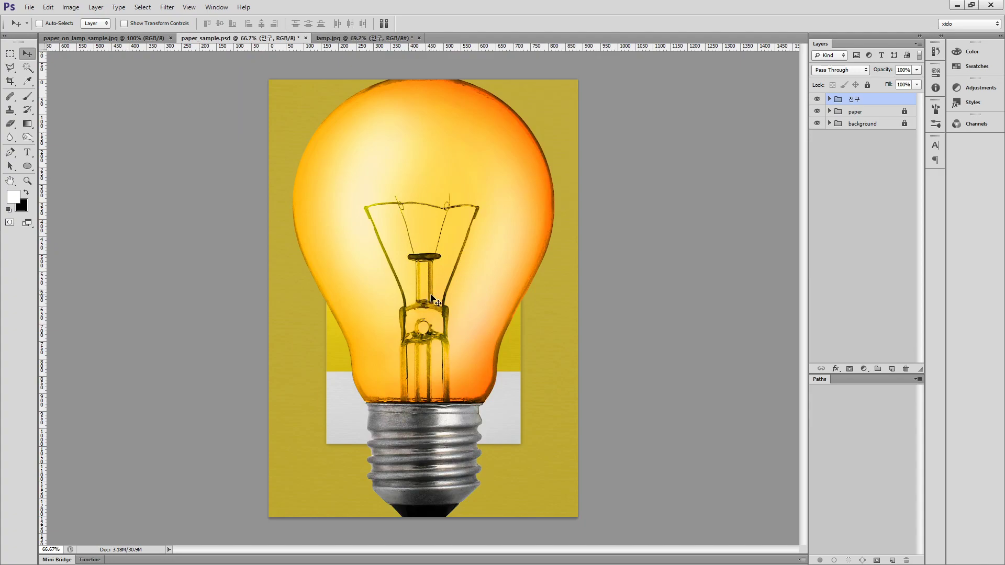
{"action": "key", "text": "ctrl+t"}
{"action": "left_click_drag", "start_coordinate": [559, 73], "coordinate": [511, 194]}
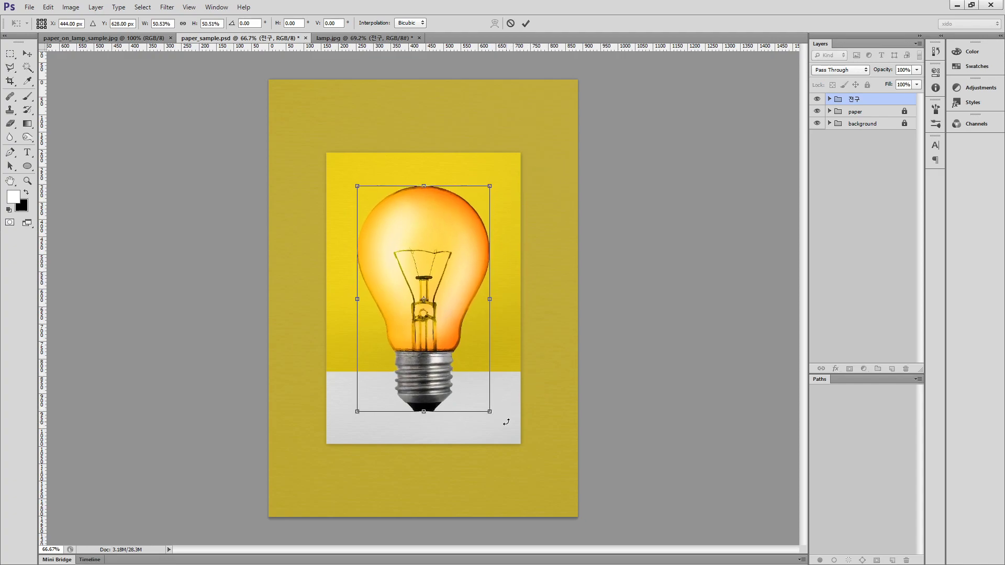
{"action": "key", "text": "Return"}
Step: Duplicate the 전구 group, hide the original, and rotate the copy clockwise so the bulb leans to the right over the poster
{"action": "key", "text": "ctrl+j"}
{"action": "left_click", "coordinate": [818, 111]}
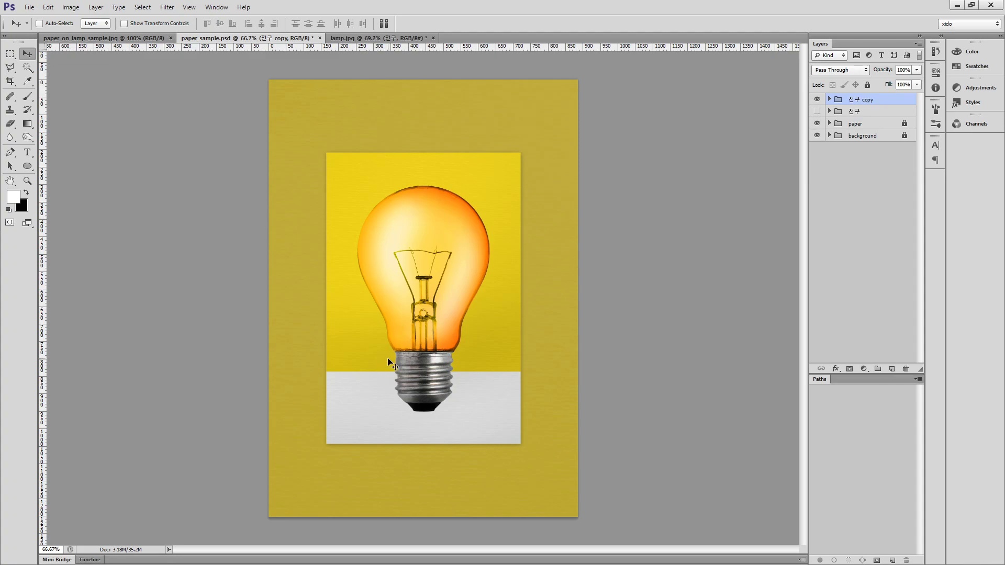
{"action": "key", "text": "ctrl+t"}
{"action": "left_click_drag", "start_coordinate": [500, 442], "coordinate": [444, 455]}
{"action": "mouse_move", "coordinate": [423, 352]}
{"action": "left_mouse_down"}
{"action": "mouse_move", "coordinate": [424, 331]}
{"action": "mouse_move", "coordinate": [426, 344]}
{"action": "left_mouse_up"}
{"action": "left_click_drag", "start_coordinate": [534, 234], "coordinate": [539, 234]}
{"action": "key", "text": "Return"}
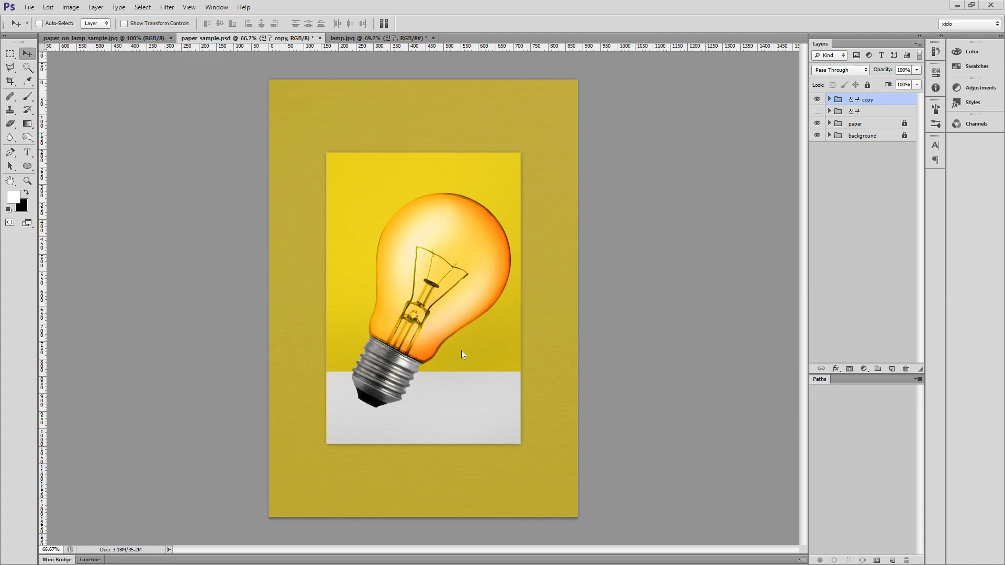
{"action": "left_click", "coordinate": [430, 358], "text": "ctrl"}
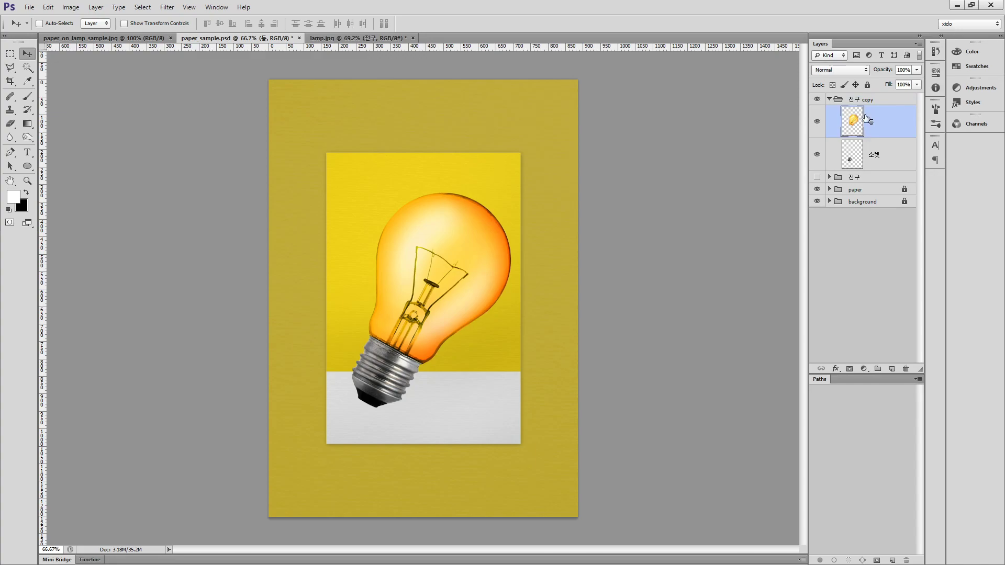
{"action": "left_click", "coordinate": [831, 99]}
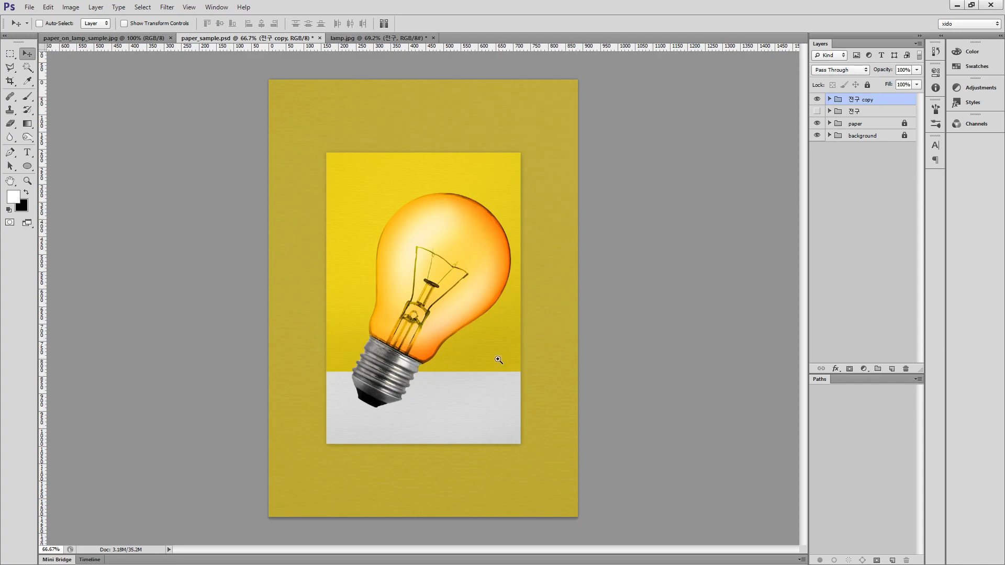
Step: Duplicate the tilted bulb group, hide 전구 copy, and rename the new duplicate 그림자1
{"action": "left_click", "coordinate": [485, 362], "text": "ctrl"}
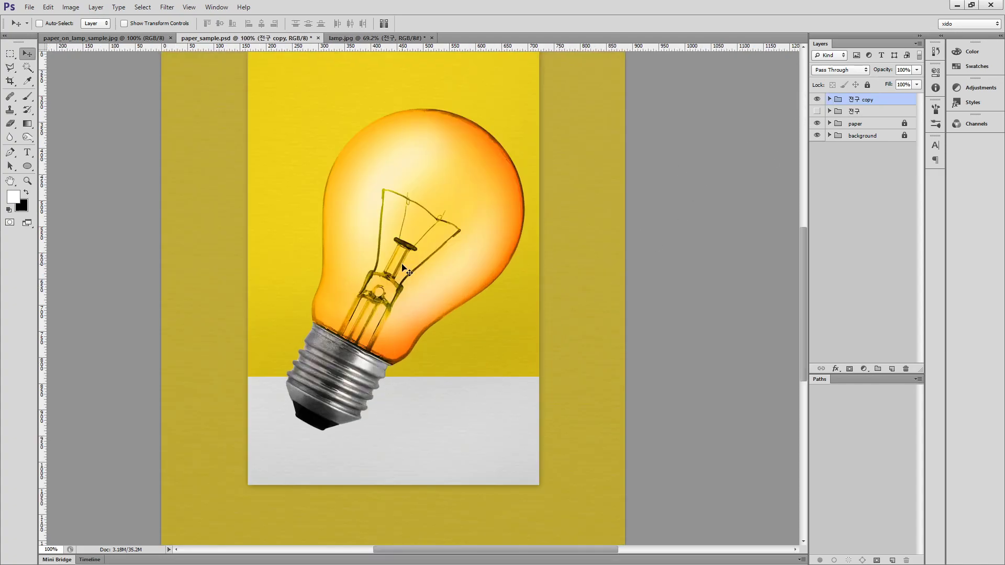
{"action": "key", "text": "ctrl+j"}
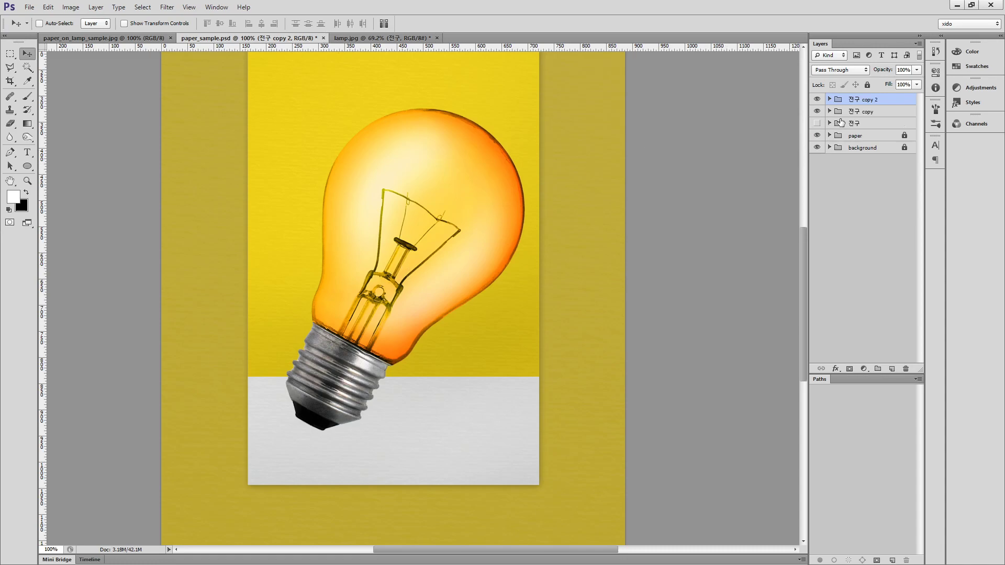
{"action": "left_click", "coordinate": [817, 112]}
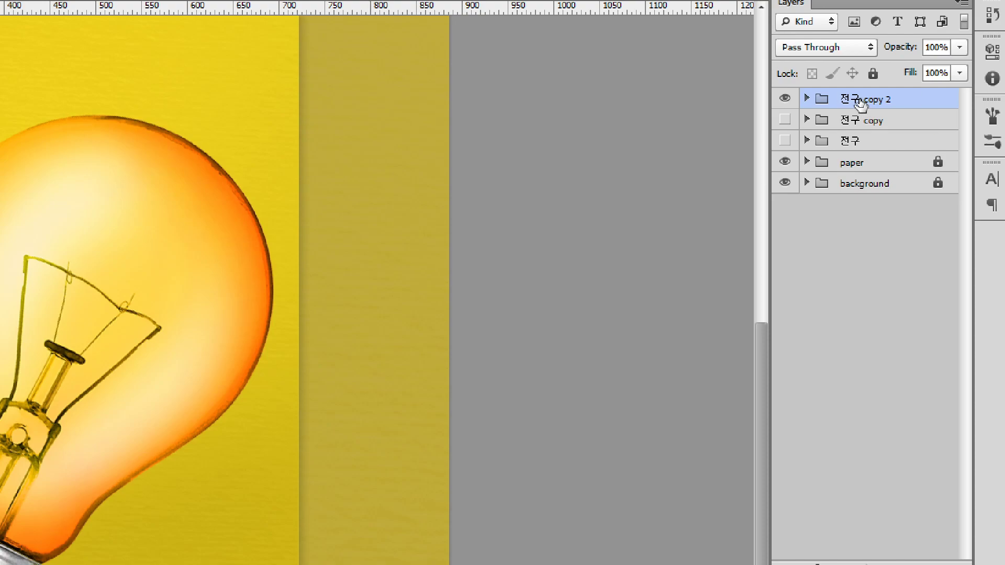
{"action": "double_click", "coordinate": [861, 102]}
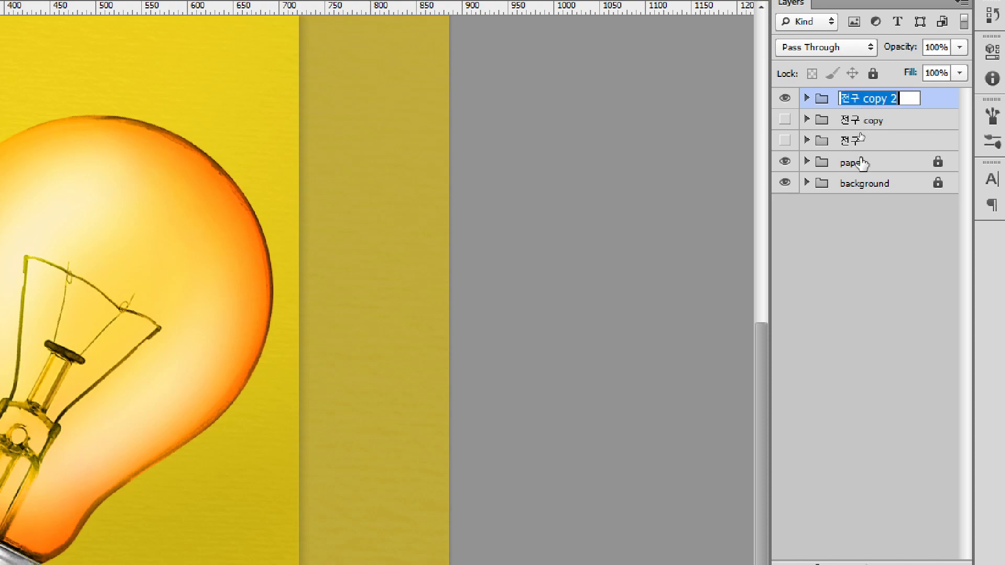
{"action": "type", "text": "그림자"}
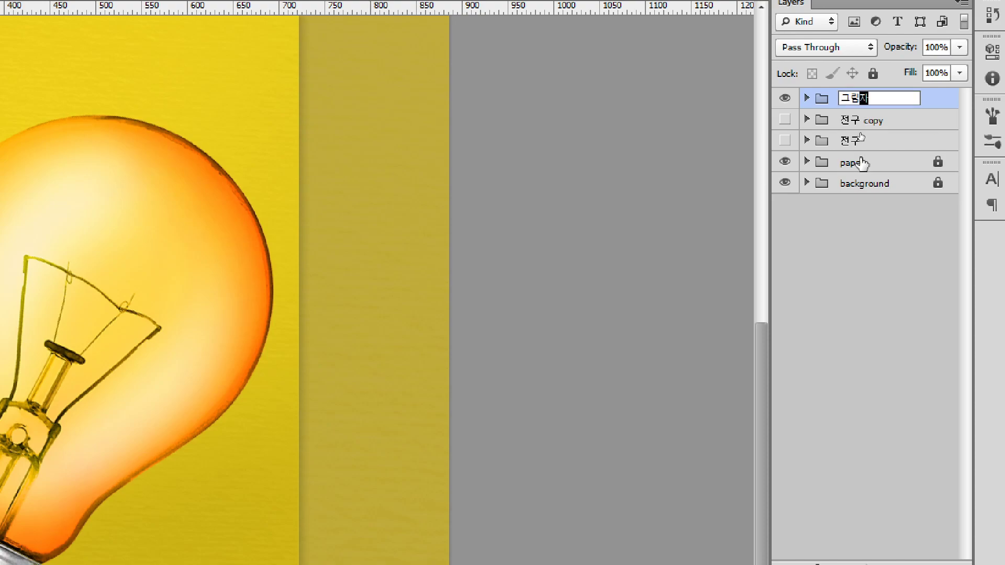
{"action": "type", "text": "1"}
{"action": "key", "text": "Return"}
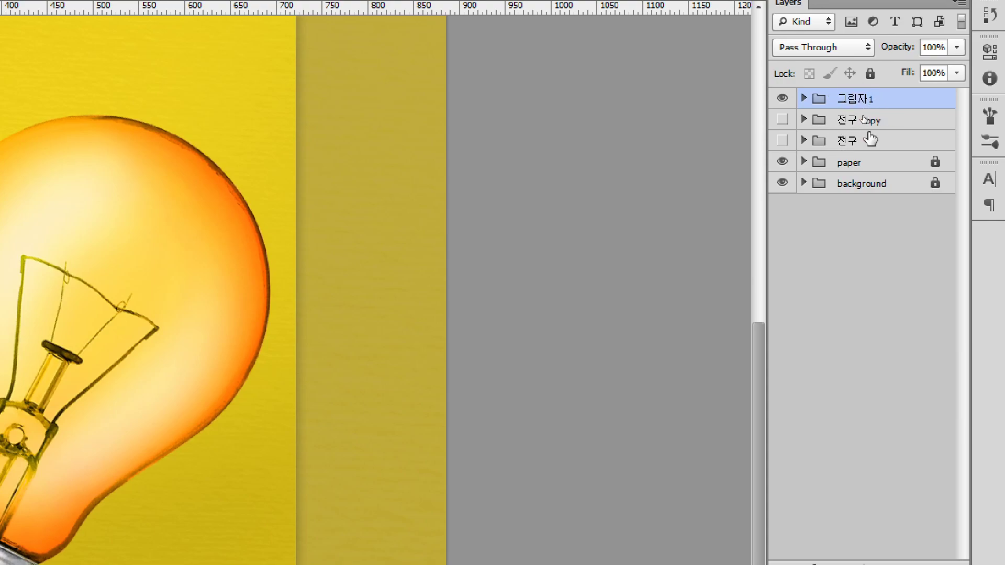
Step: Turn the 소켓 layer in the 그림자1 group solid black using Hue/Saturation with Lightness -100
{"action": "left_click", "coordinate": [806, 99]}
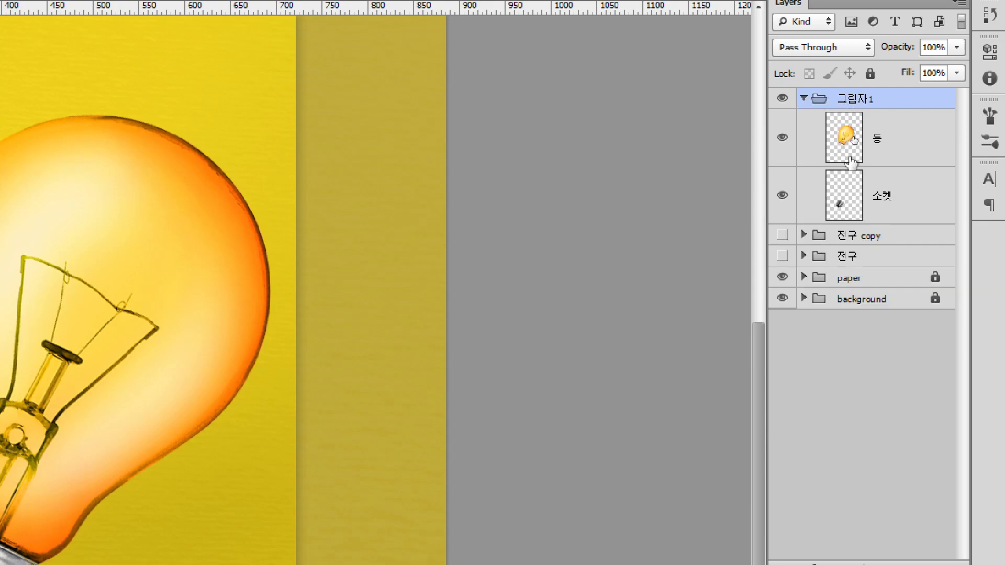
{"action": "left_click", "coordinate": [854, 195]}
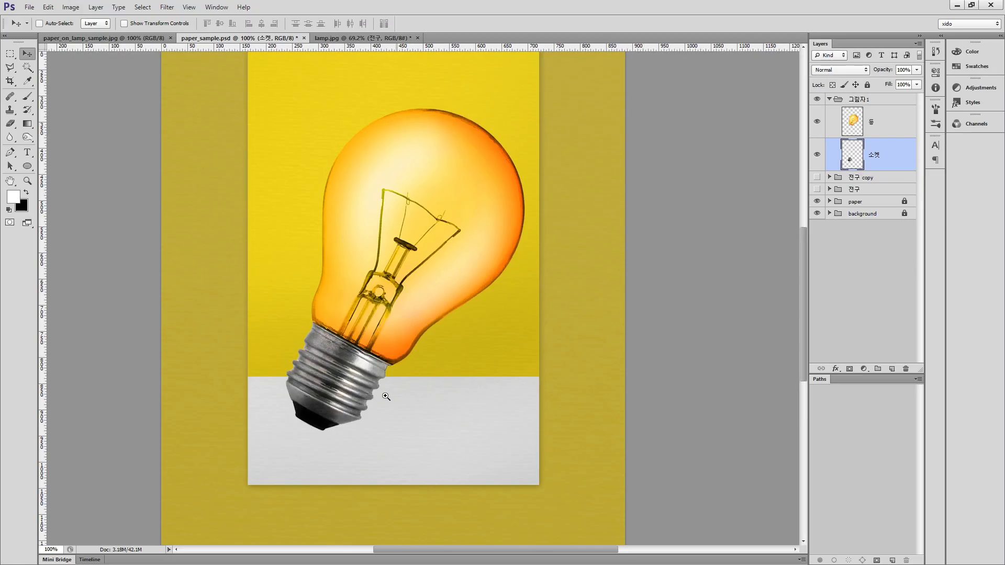
{"action": "left_click", "coordinate": [385, 397]}
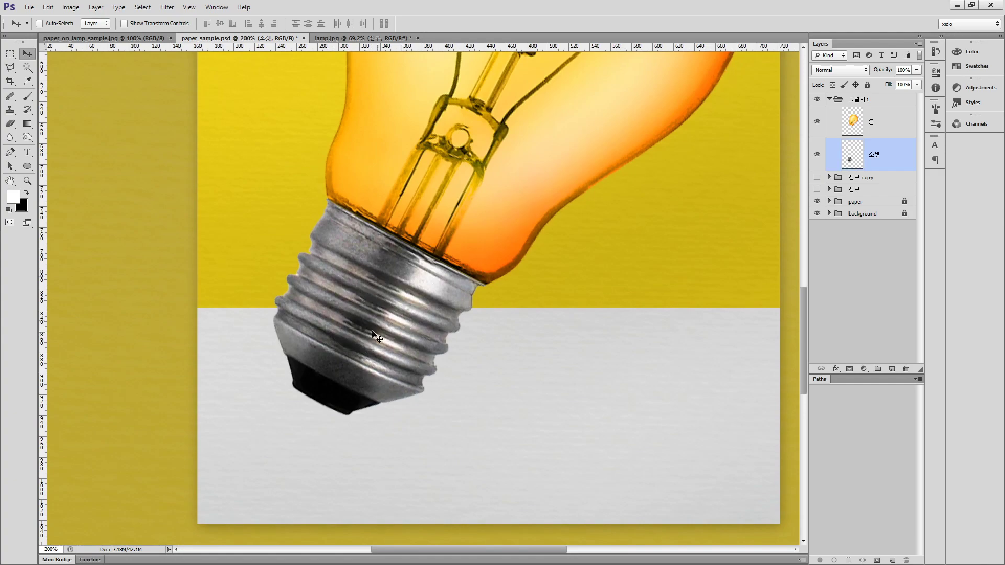
{"action": "left_click", "coordinate": [70, 6]}
{"action": "mouse_move", "coordinate": [138, 33]}
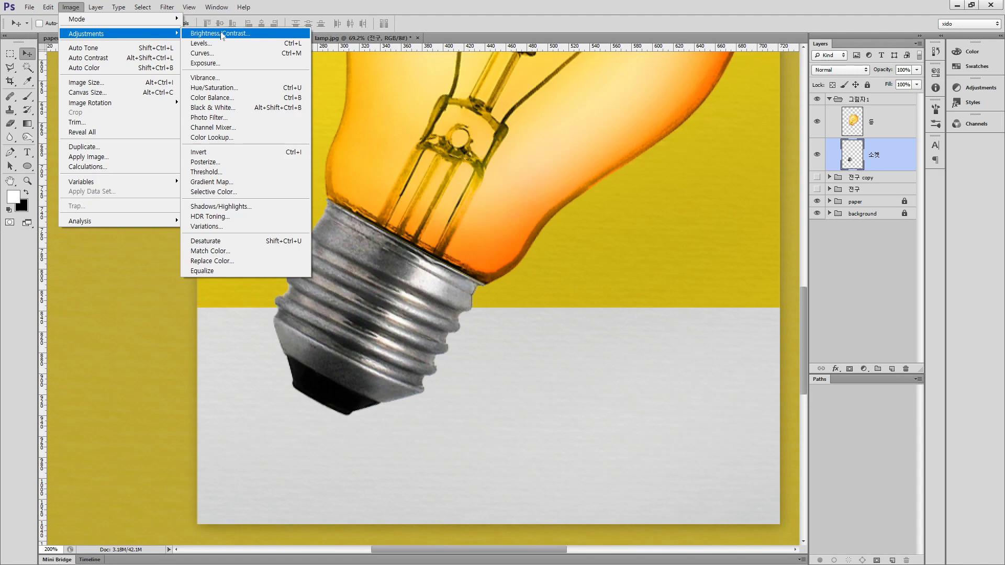
{"action": "left_click", "coordinate": [211, 89]}
{"action": "left_click_drag", "start_coordinate": [646, 105], "coordinate": [618, 206]}
{"action": "left_click_drag", "start_coordinate": [651, 322], "coordinate": [572, 329]}
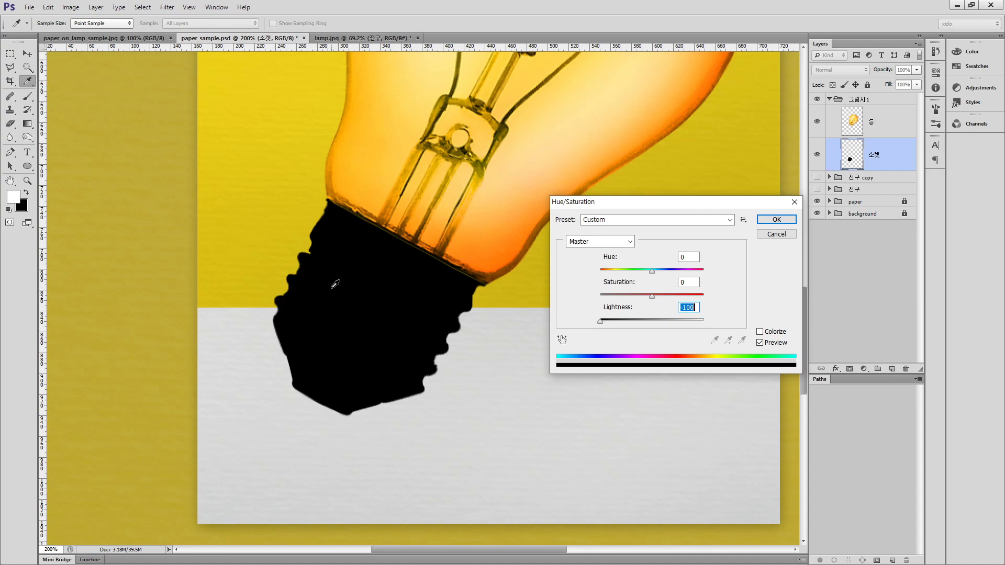
{"action": "left_click_drag", "start_coordinate": [600, 323], "coordinate": [631, 322]}
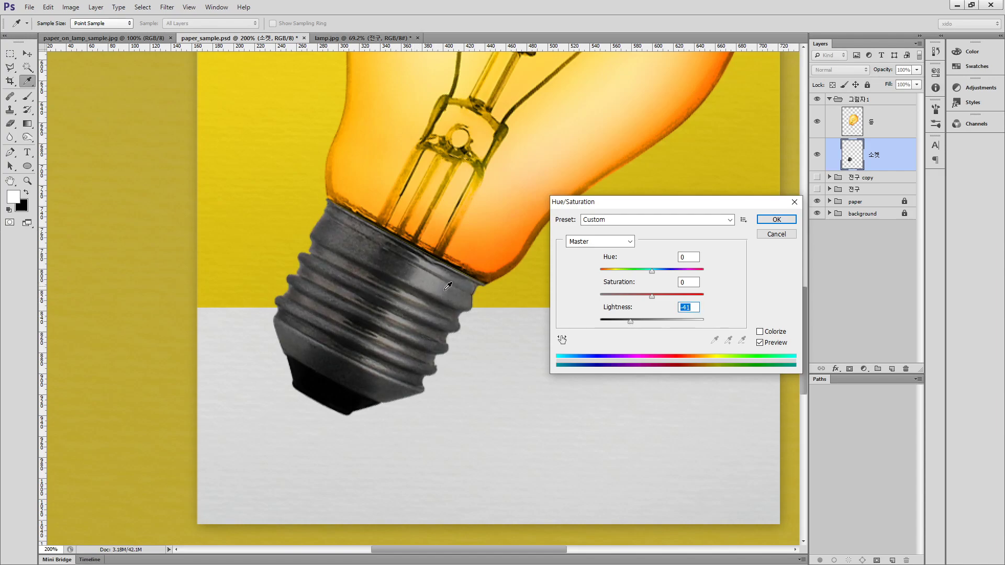
{"action": "left_click_drag", "start_coordinate": [630, 323], "coordinate": [599, 322]}
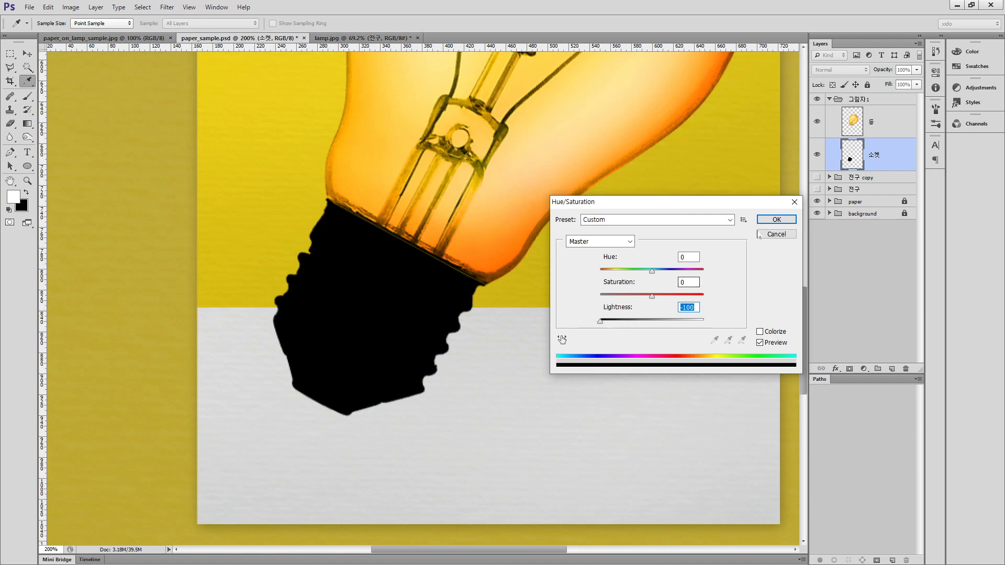
{"action": "left_click", "coordinate": [777, 220]}
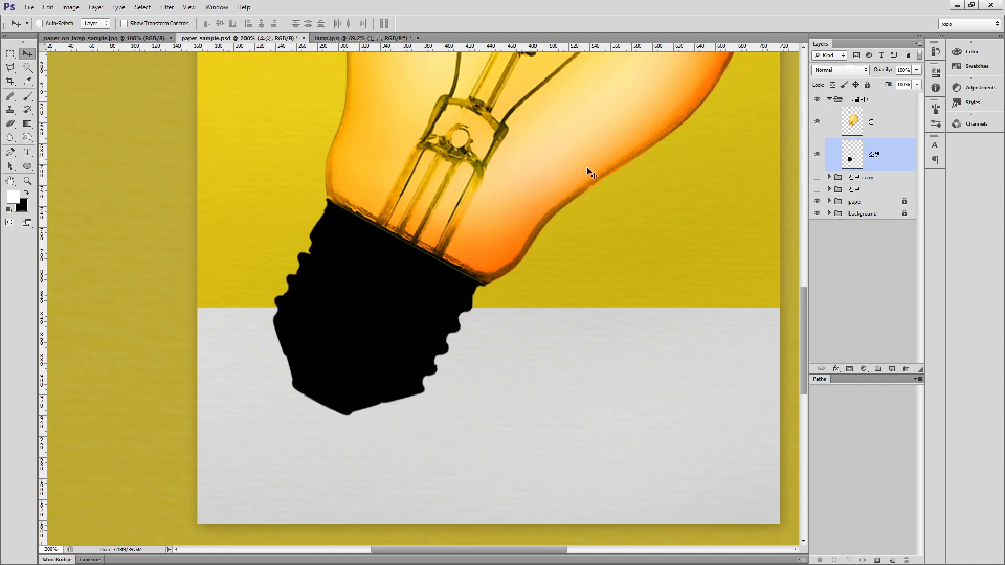
{"action": "left_click_drag", "start_coordinate": [608, 195], "coordinate": [593, 286]}
{"action": "left_click", "coordinate": [879, 122]}
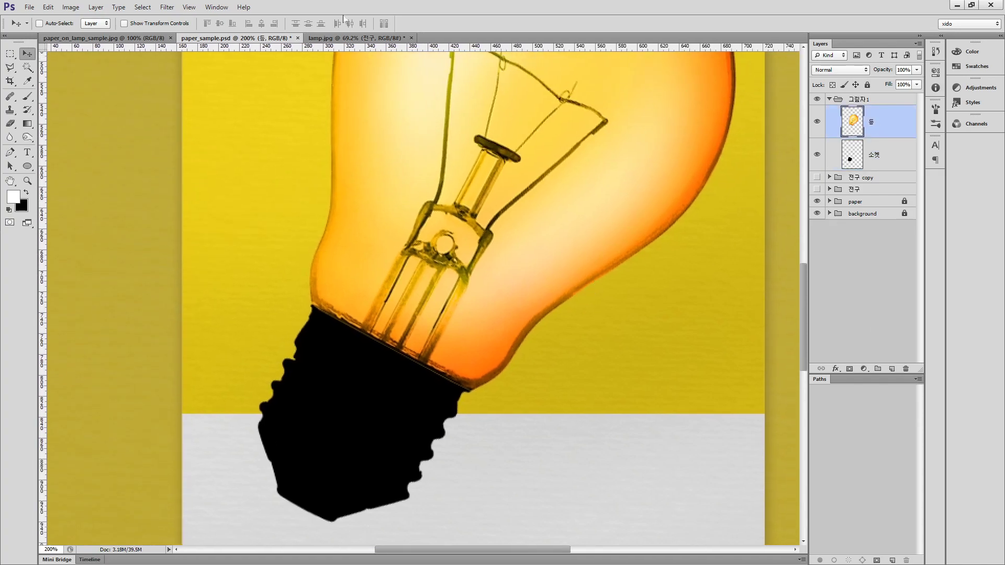
{"action": "key", "text": "ctrl+u"}
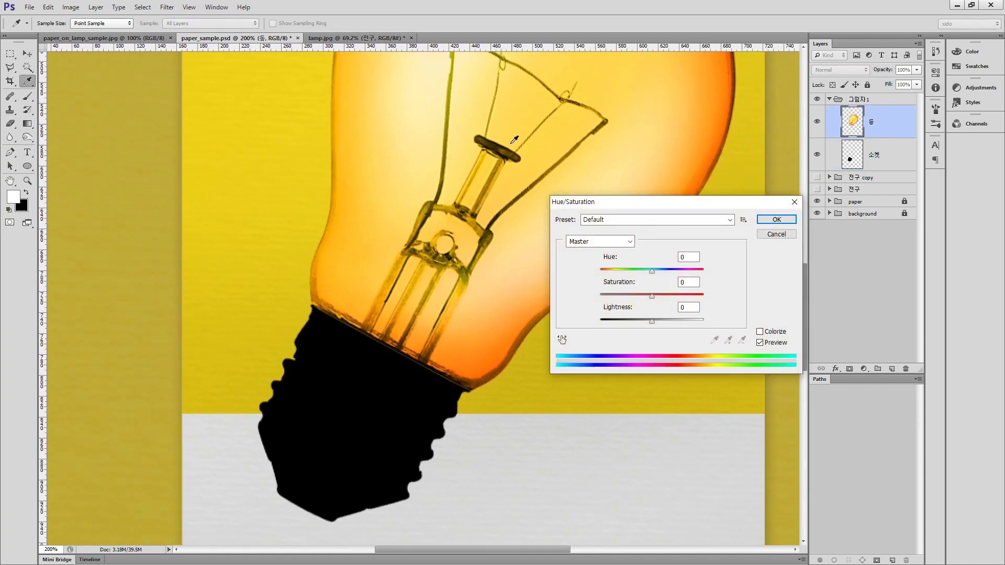
{"action": "left_click_drag", "start_coordinate": [652, 322], "coordinate": [591, 327]}
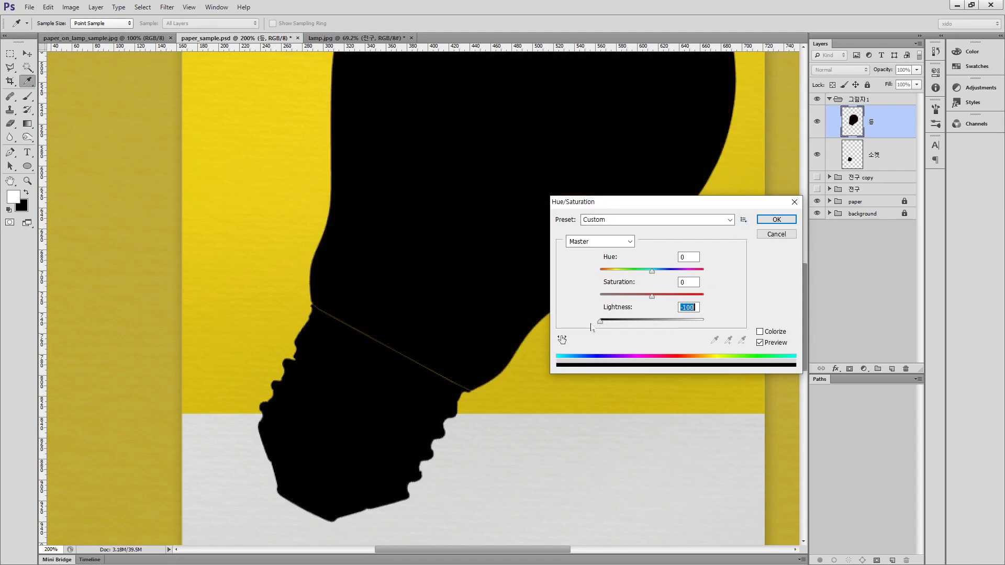
{"action": "left_click_drag", "start_coordinate": [590, 327], "coordinate": [660, 321]}
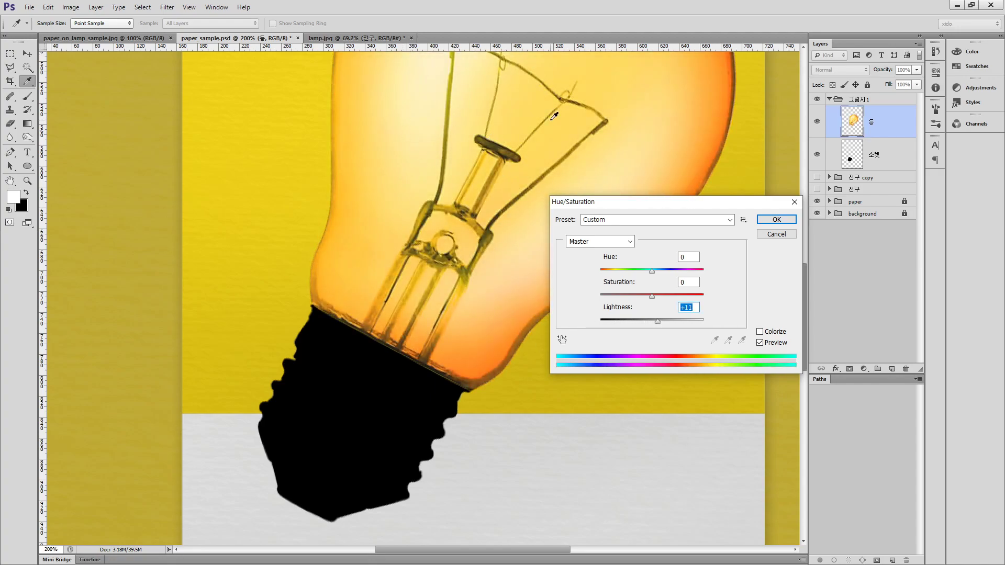
{"action": "left_click", "coordinate": [776, 219]}
{"action": "key", "text": "v"}
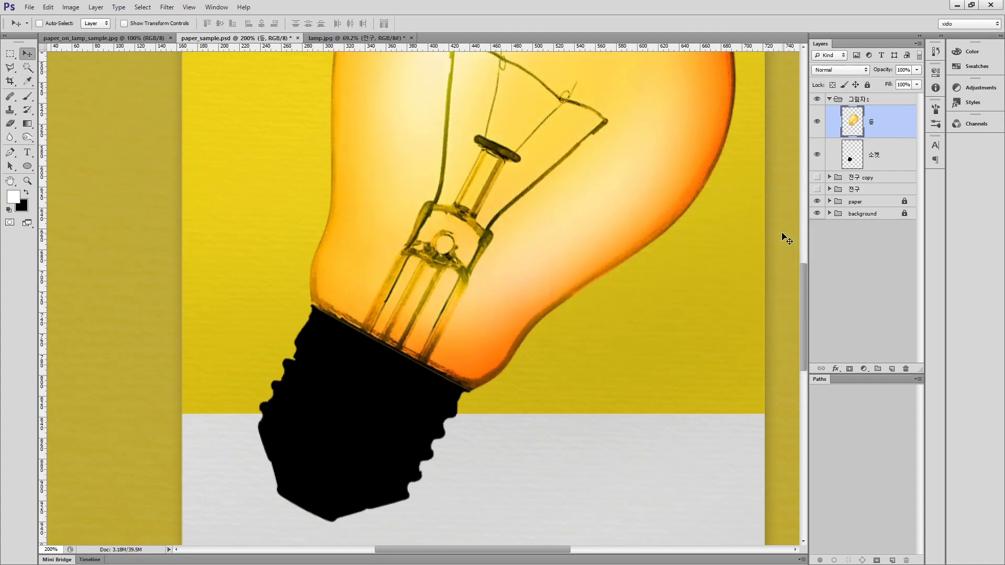
Step: Examine how the 등 layer in the 그림자1 group covers the poster by comparing it shown and hidden
{"action": "key", "text": "ctrl+minus"}
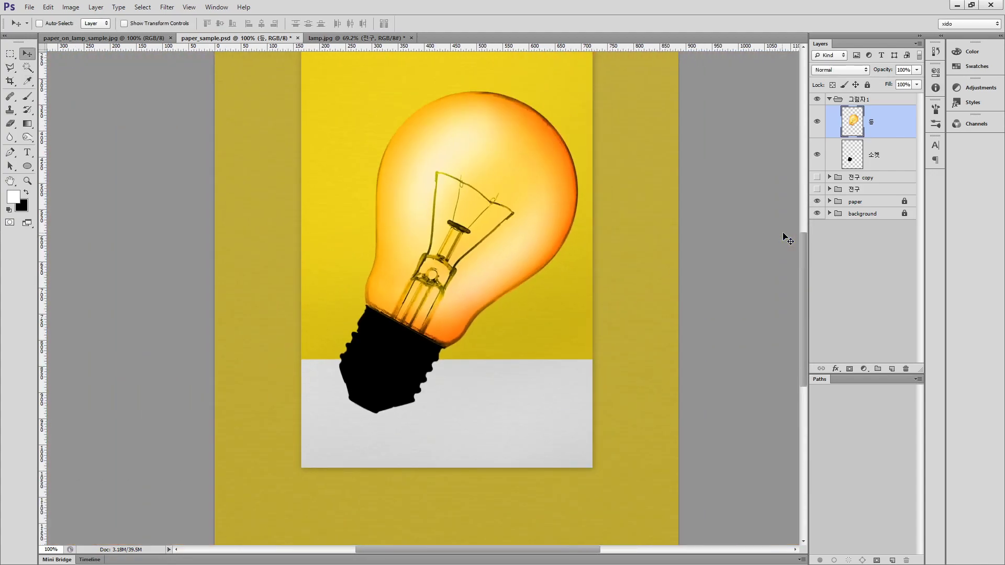
{"action": "left_click", "coordinate": [817, 123]}
{"action": "left_click", "coordinate": [818, 126]}
{"action": "left_click", "coordinate": [817, 126]}
{"action": "left_click", "coordinate": [818, 126]}
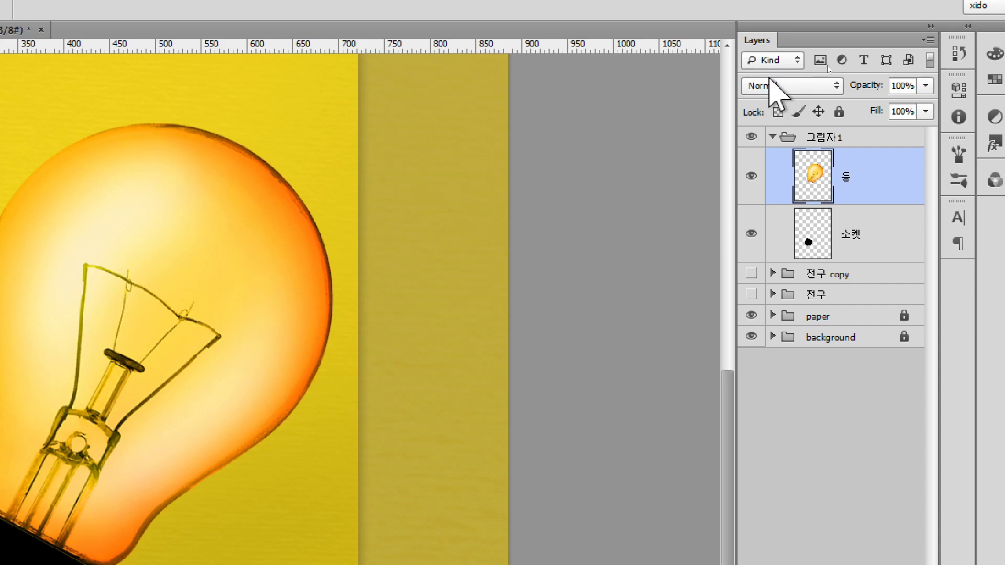
{"action": "left_click", "coordinate": [776, 87]}
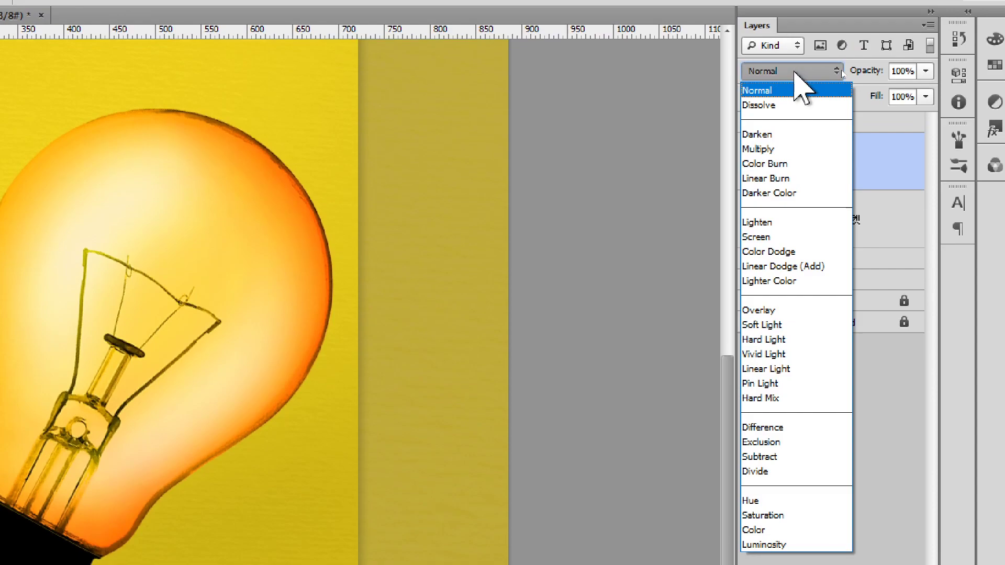
{"action": "left_click", "coordinate": [794, 73]}
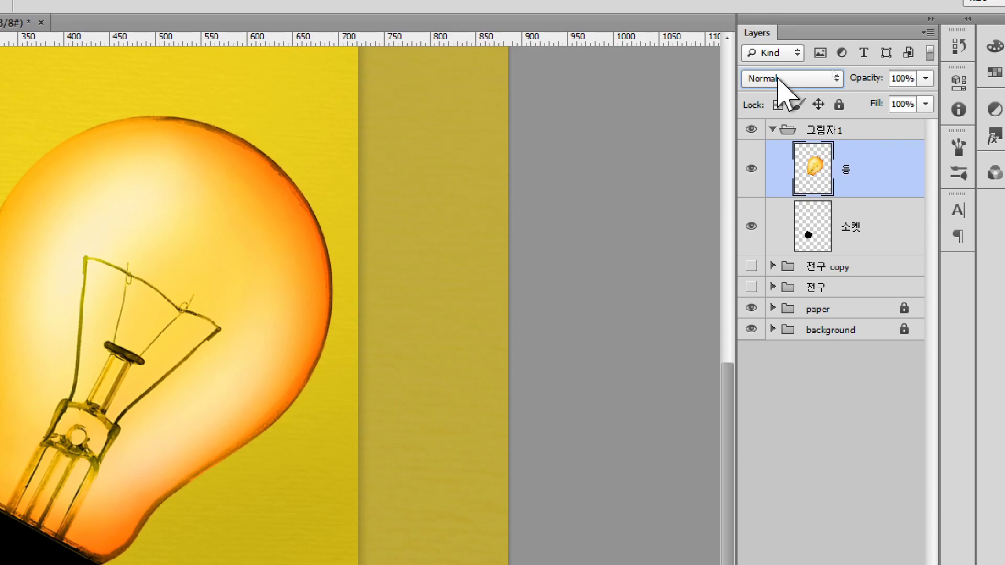
{"action": "left_click", "coordinate": [858, 241]}
{"action": "left_click", "coordinate": [858, 168]}
{"action": "left_click", "coordinate": [751, 170]}
{"action": "left_click", "coordinate": [751, 169]}
{"action": "left_click", "coordinate": [751, 170]}
{"action": "left_click", "coordinate": [750, 170]}
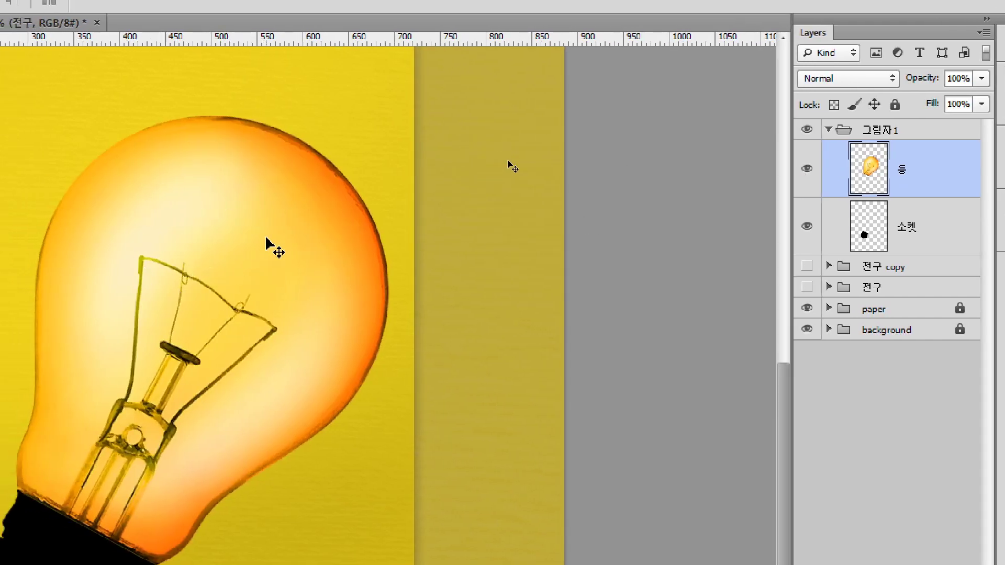
{"action": "left_click", "coordinate": [806, 168]}
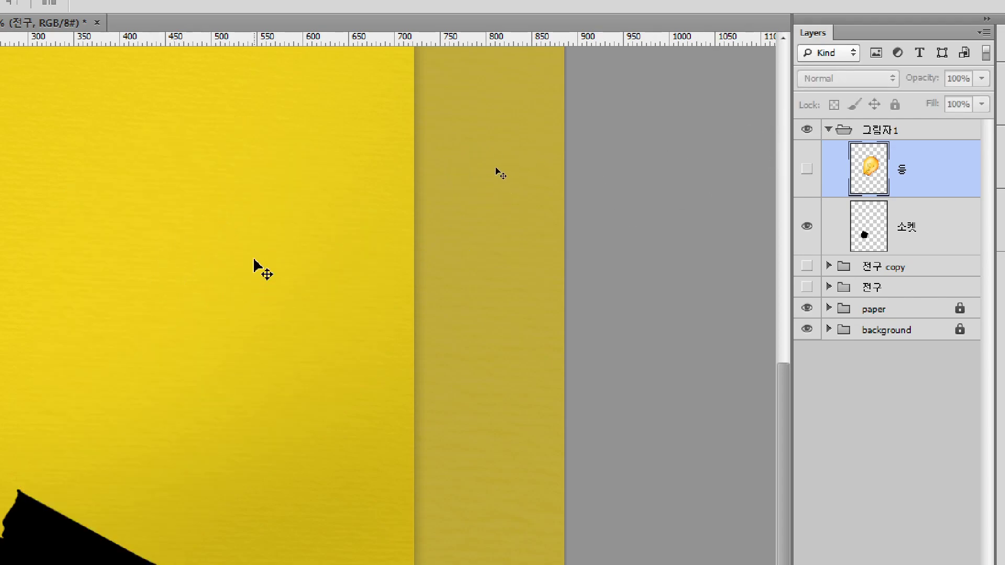
{"action": "left_click", "coordinate": [806, 176]}
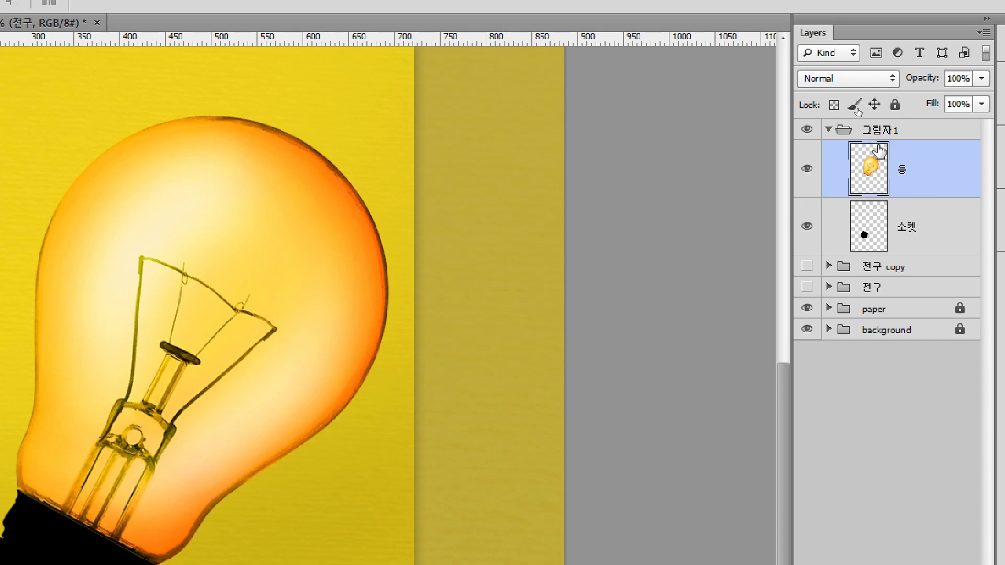
Step: Try the Dissolve, Darken, Multiply and Color Burn blending modes on the 등 layer
{"action": "left_click", "coordinate": [840, 78]}
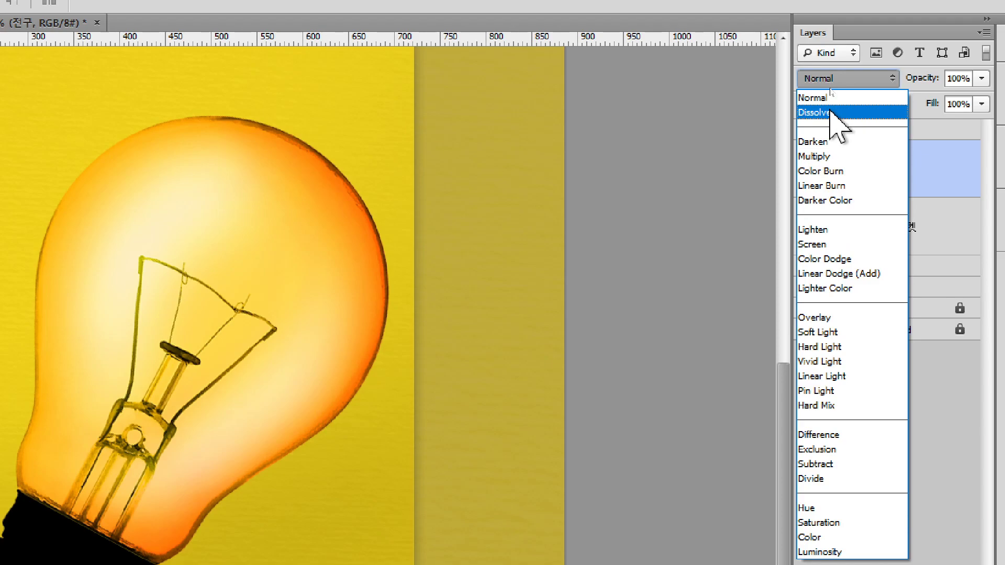
{"action": "left_click", "coordinate": [831, 111]}
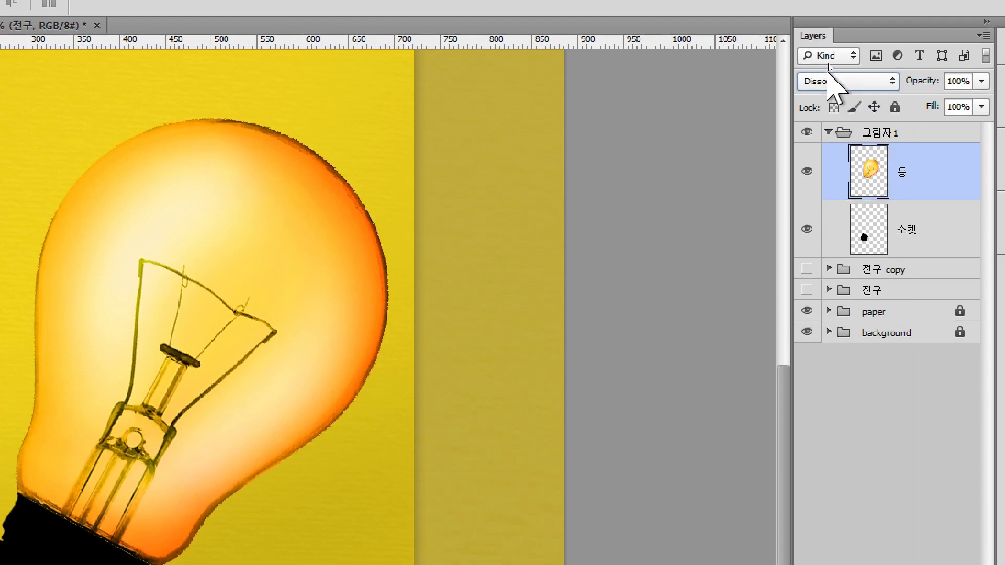
{"action": "left_click", "coordinate": [829, 79]}
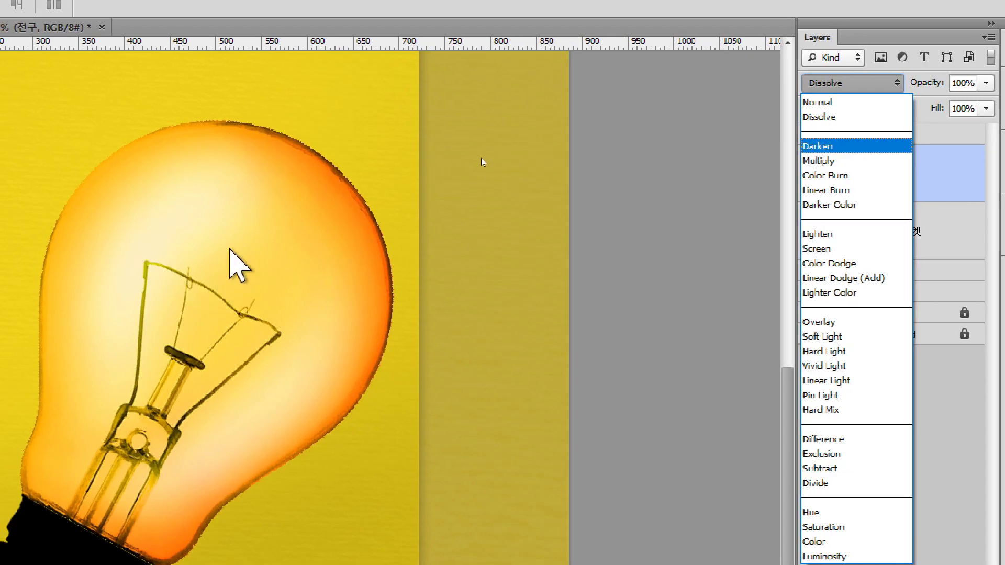
{"action": "left_click", "coordinate": [813, 151]}
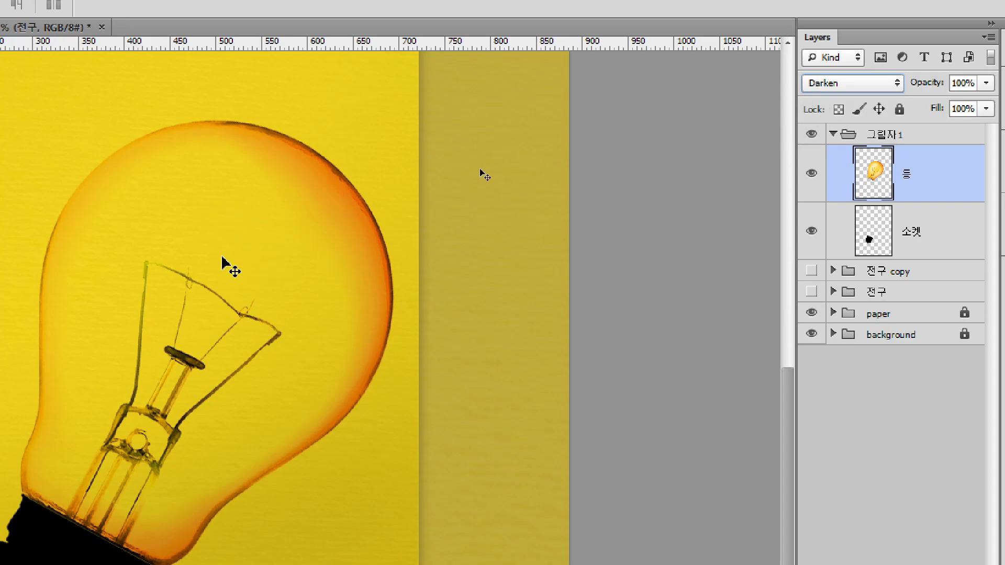
{"action": "left_click", "coordinate": [838, 82]}
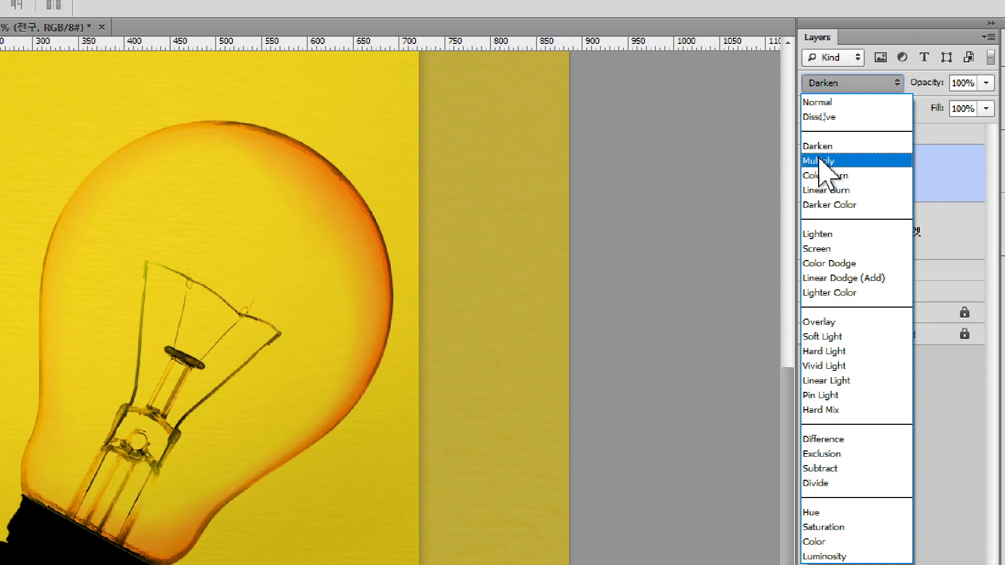
{"action": "left_click", "coordinate": [819, 160]}
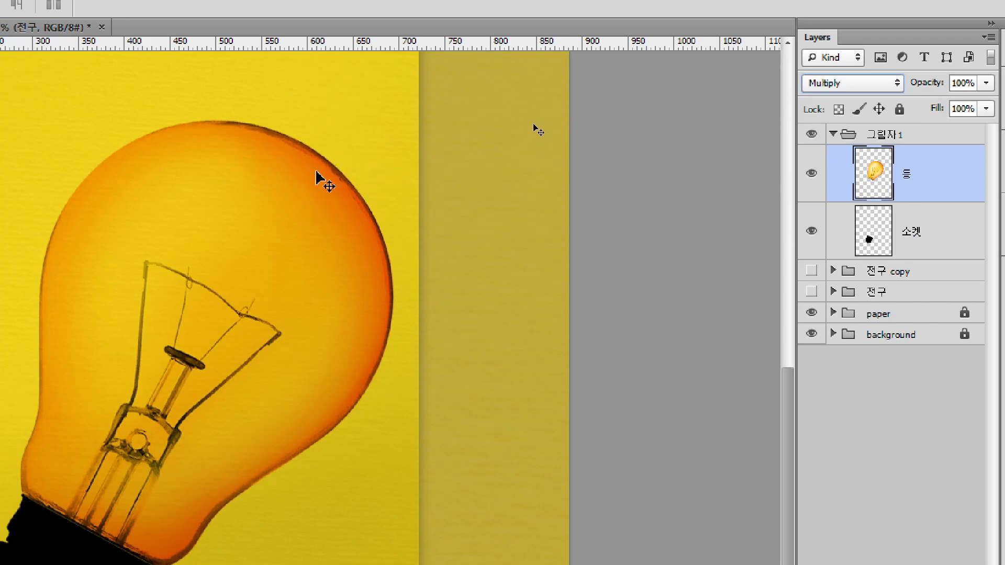
{"action": "left_click", "coordinate": [878, 86]}
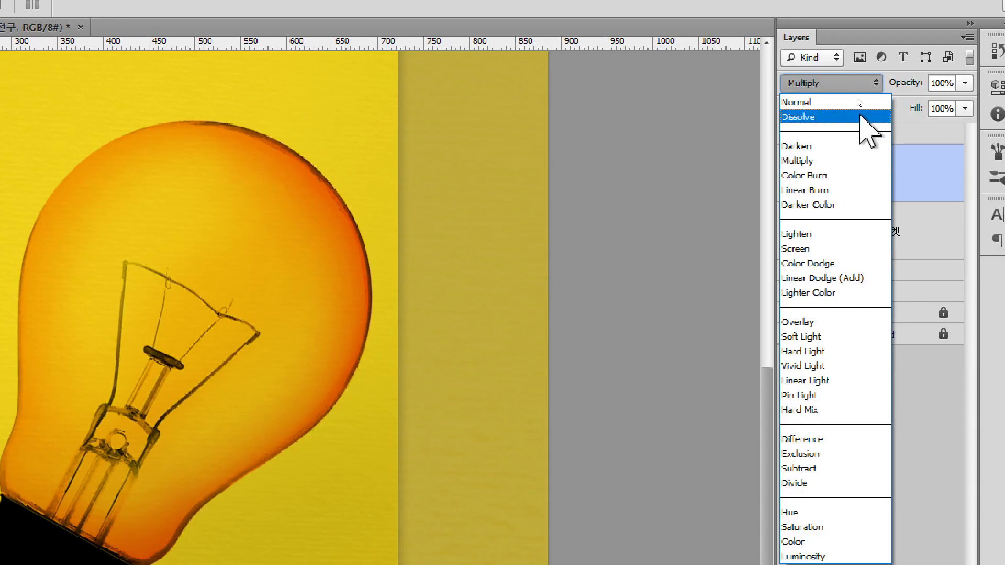
{"action": "left_click", "coordinate": [824, 176]}
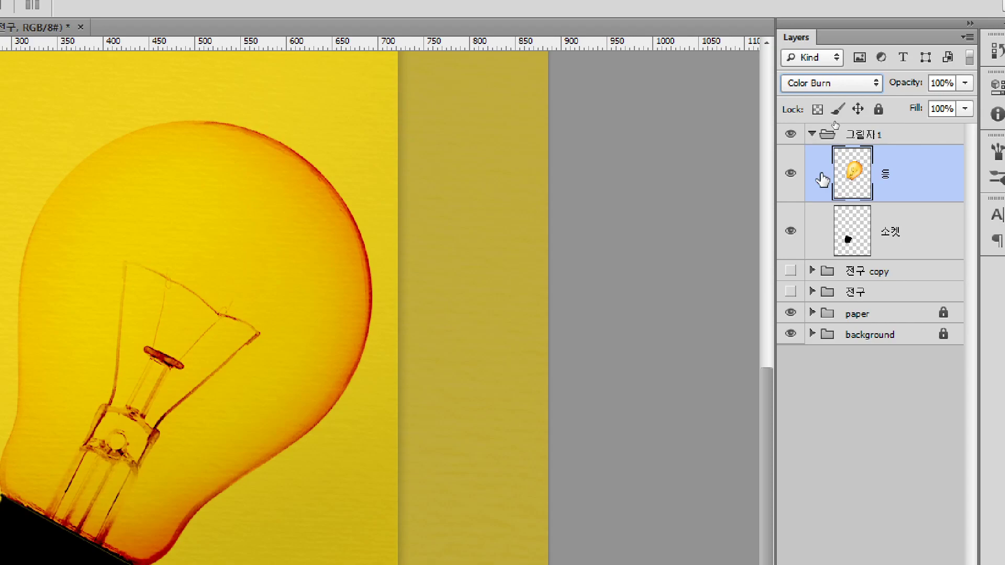
Step: Try the Lighten, Screen, Color Dodge, Linear Dodge (Add) and Lighter Color blending modes on the 등 layer
{"action": "left_click", "coordinate": [845, 82]}
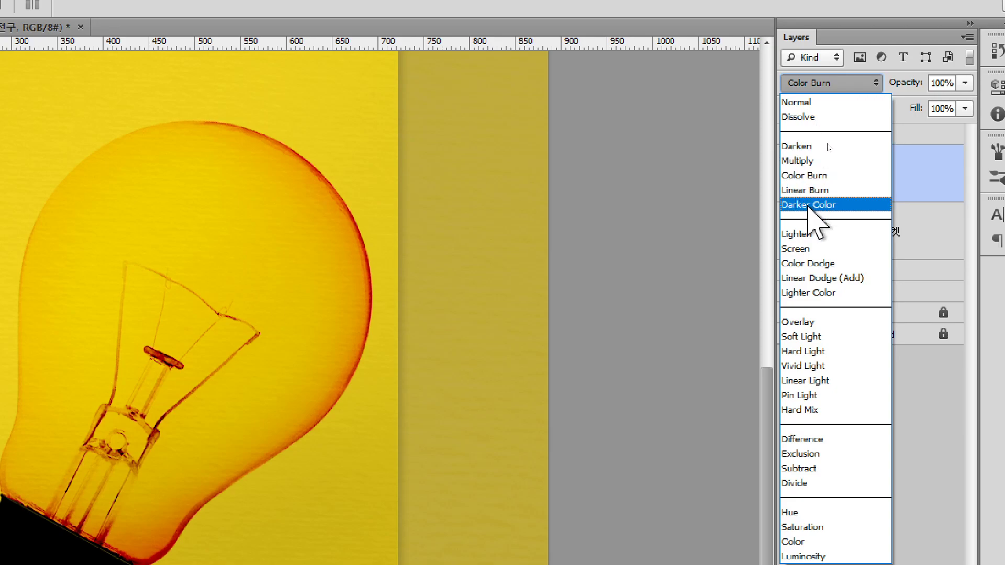
{"action": "left_click", "coordinate": [814, 235]}
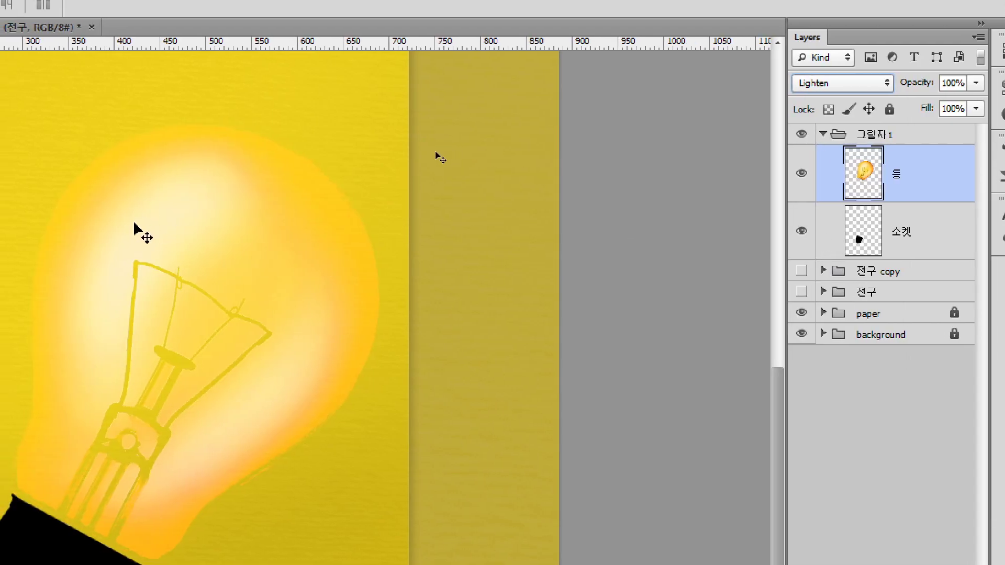
{"action": "left_click", "coordinate": [843, 83]}
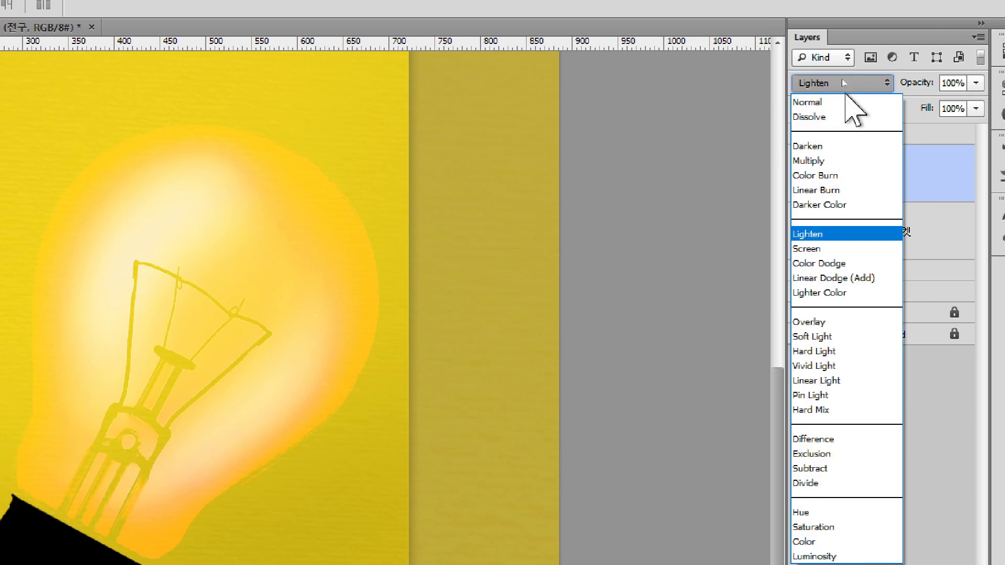
{"action": "left_click", "coordinate": [822, 249]}
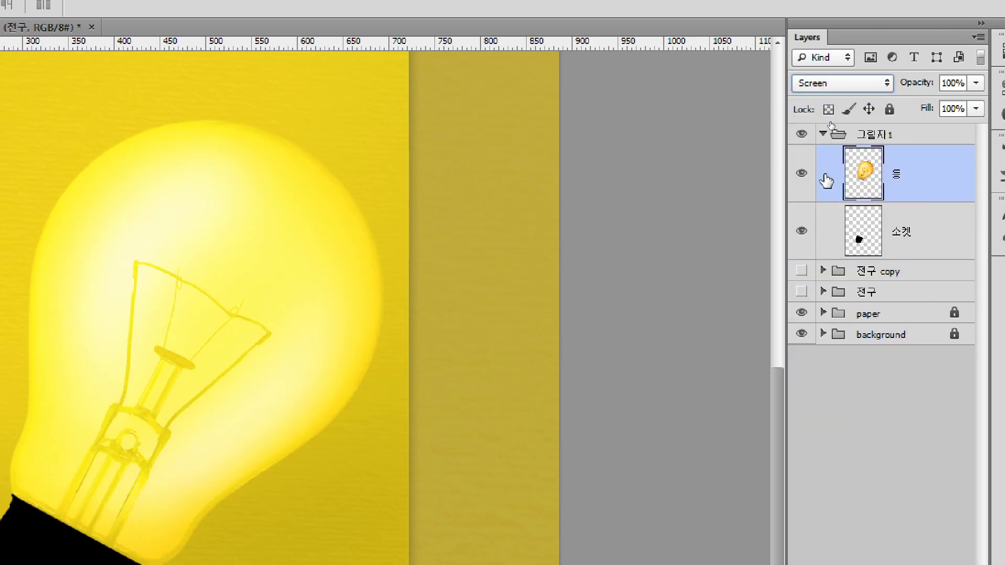
{"action": "key", "text": "Down"}
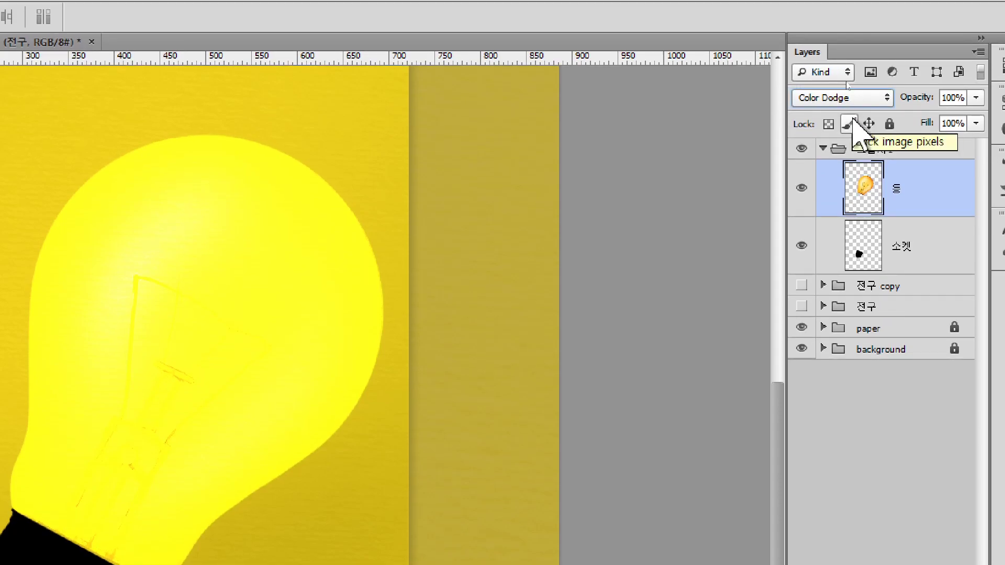
{"action": "key", "text": "Down"}
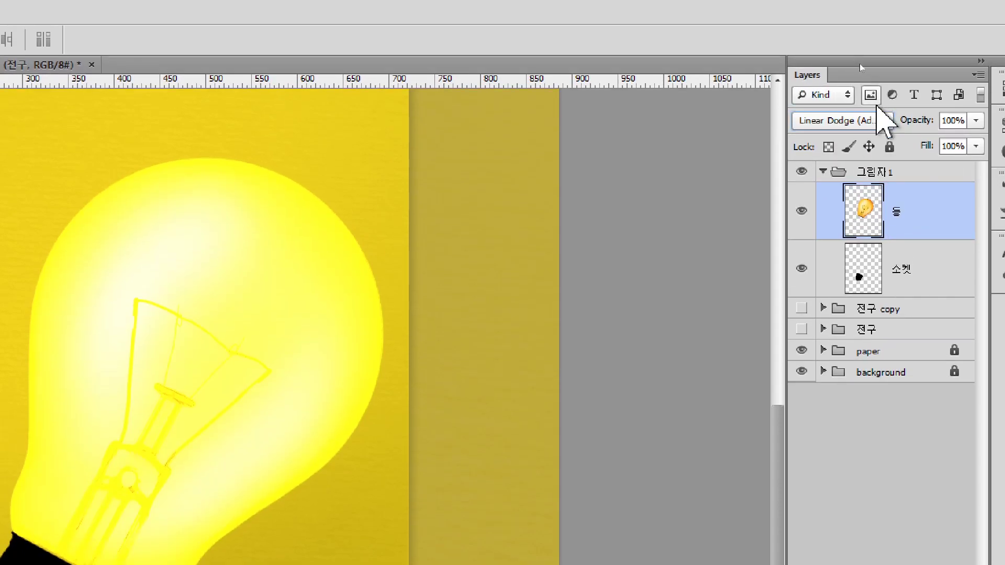
{"action": "key", "text": "Down"}
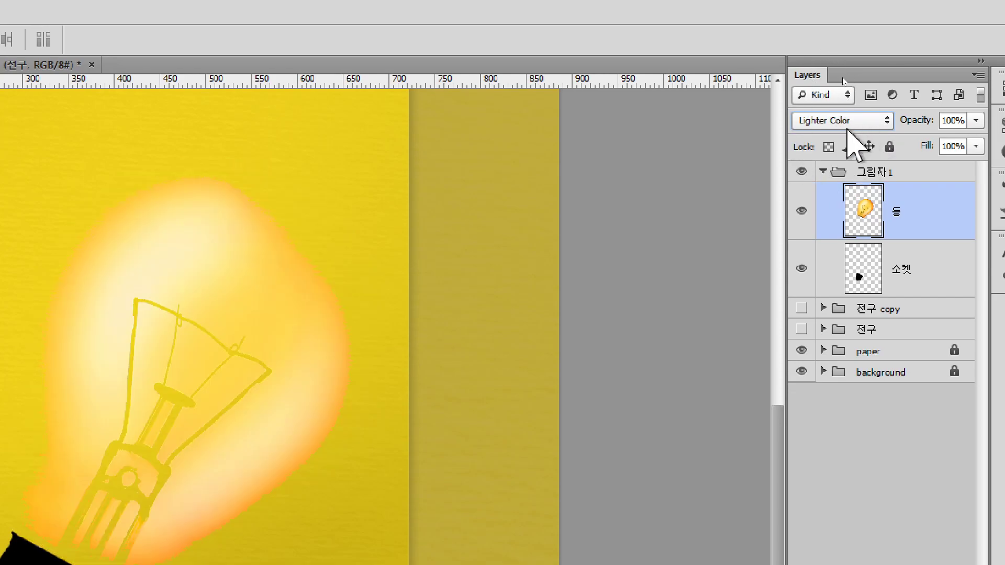
Step: Try the Soft Light, Hard Light, Linear Light, Hard Mix and Exclusion blending modes on the 등 layer
{"action": "left_click", "coordinate": [855, 128]}
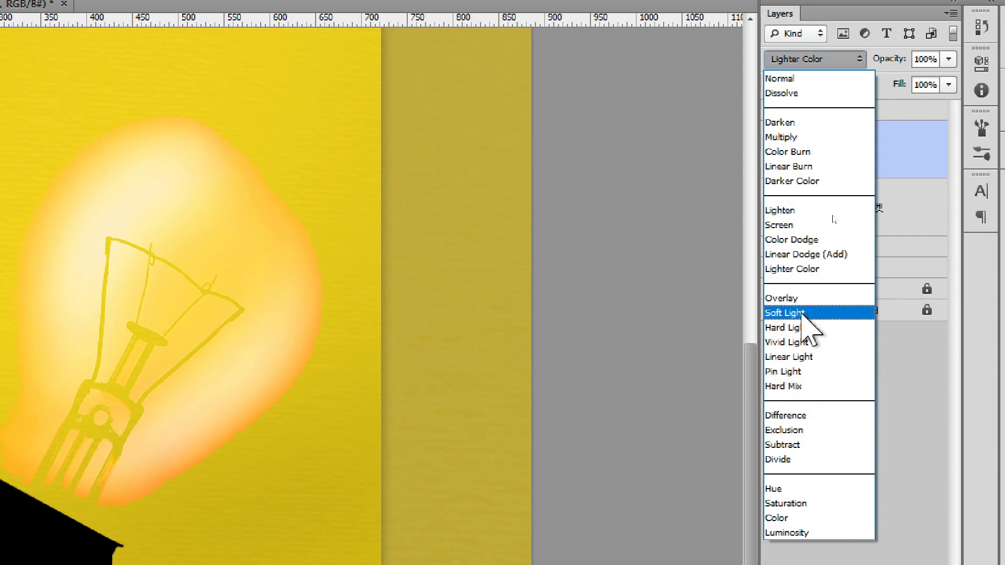
{"action": "left_click", "coordinate": [802, 314]}
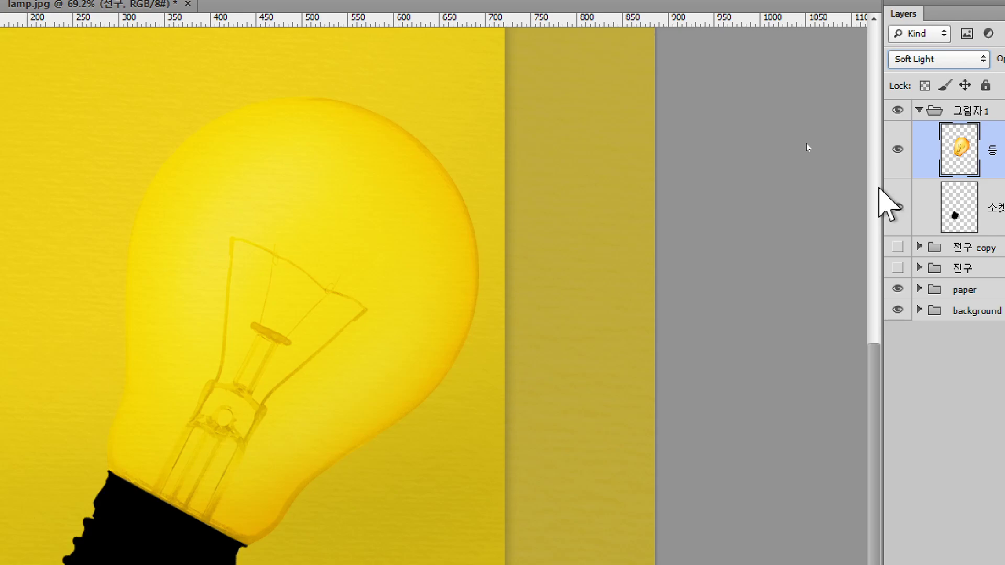
{"action": "key", "text": "shift+plus"}
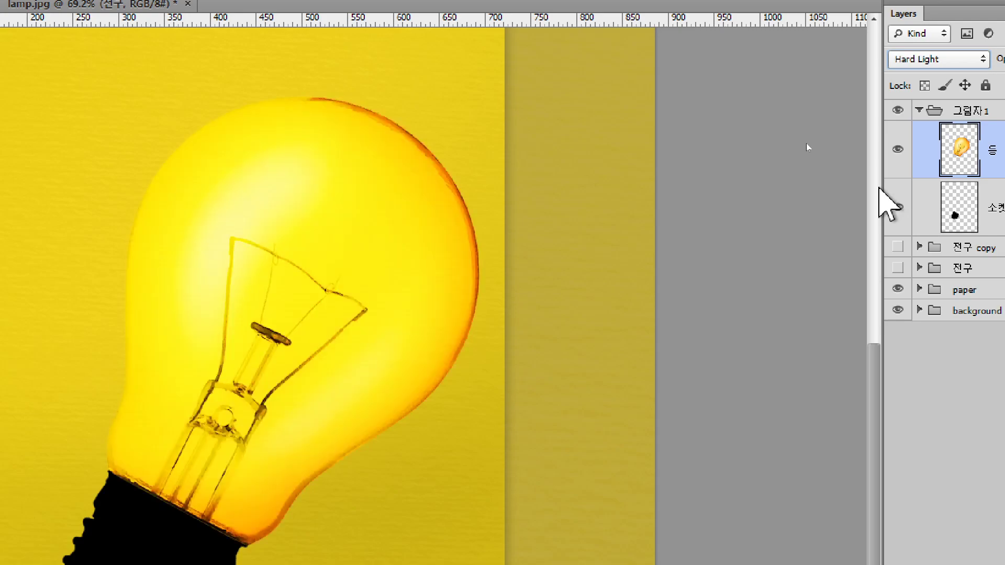
{"action": "key", "text": "shift+plus"}
{"action": "key", "text": "shift+plus"}
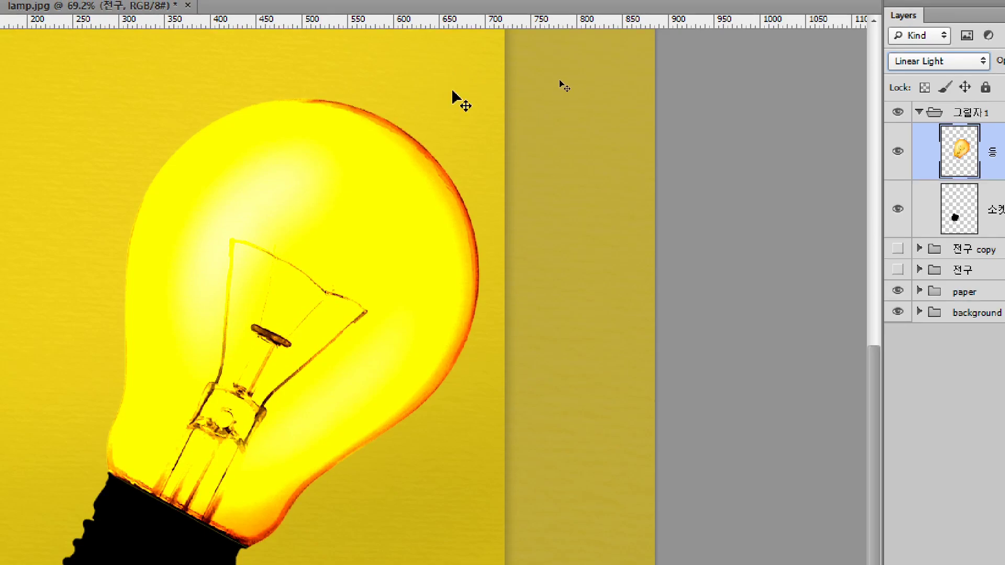
{"action": "key", "text": "shift+plus"}
{"action": "key", "text": "shift+plus"}
{"action": "key", "text": "shift+plus"}
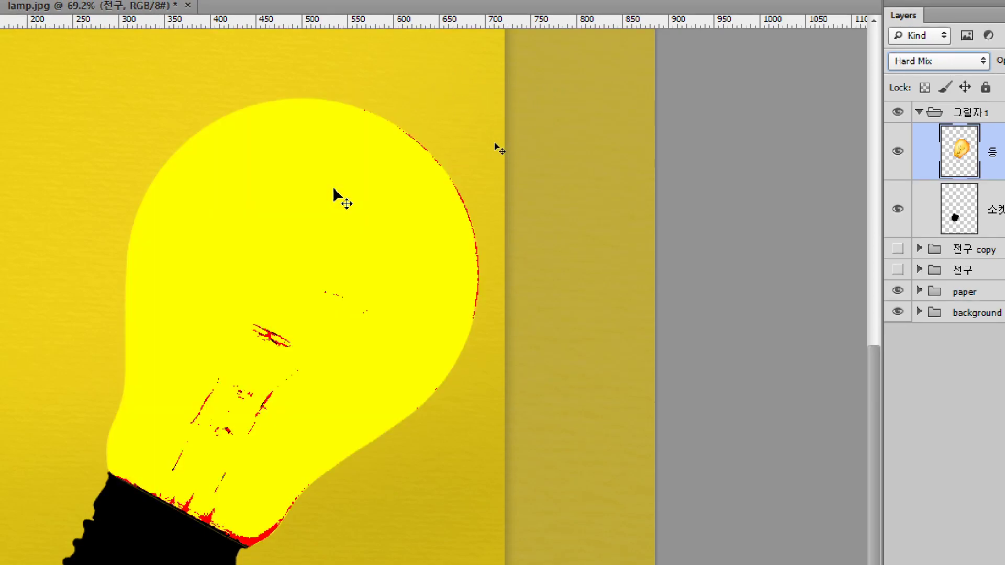
{"action": "key", "text": "shift+plus"}
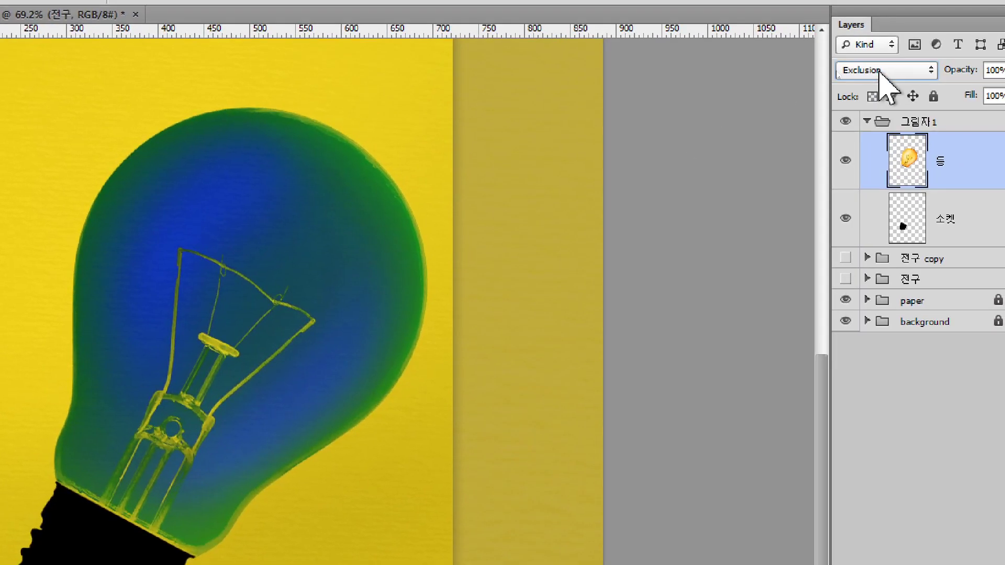
Step: Set the blending mode of the 등 layer in the 그림자1 group to Darken
{"action": "left_click", "coordinate": [930, 62]}
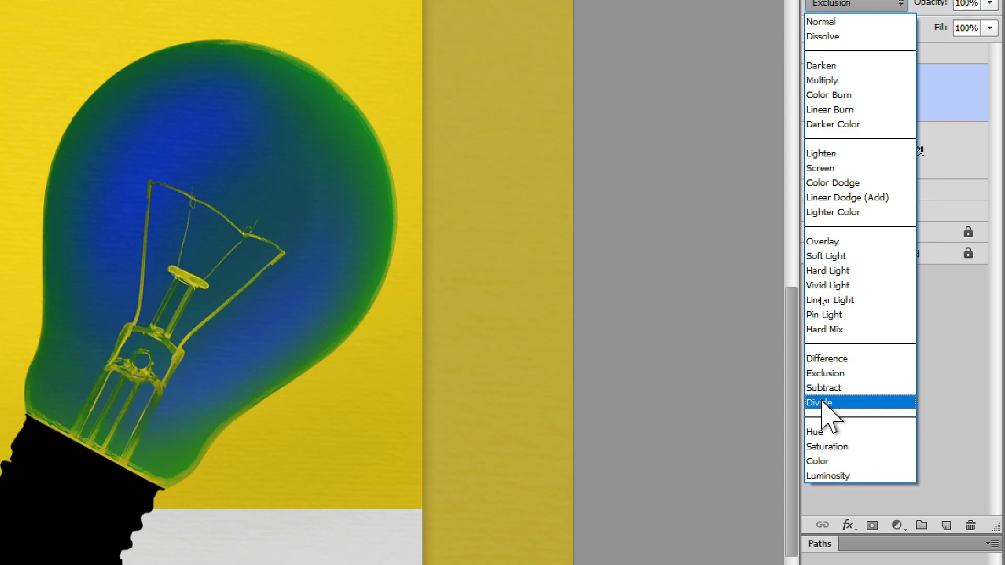
{"action": "left_click", "coordinate": [838, 70]}
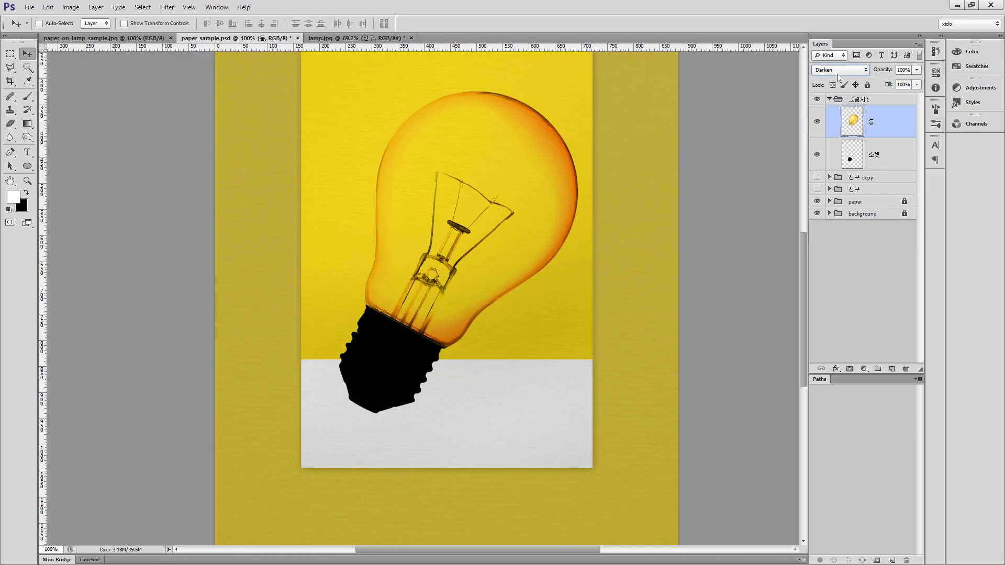
Step: Try Color Burn on the 등 layer, settle on the Multiply blending mode, and check the filament area of the bulb
{"action": "key", "text": "Down"}
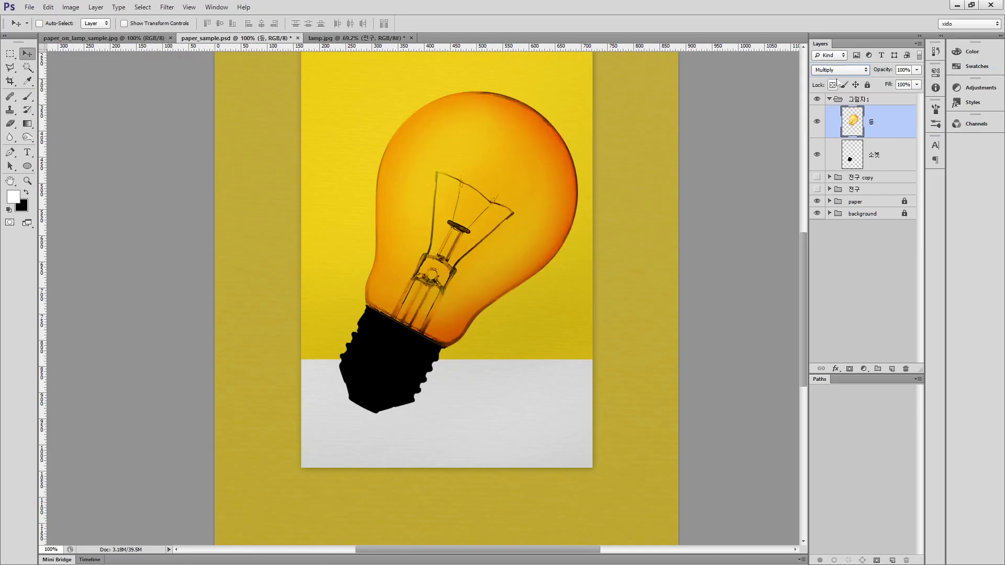
{"action": "key", "text": "Down"}
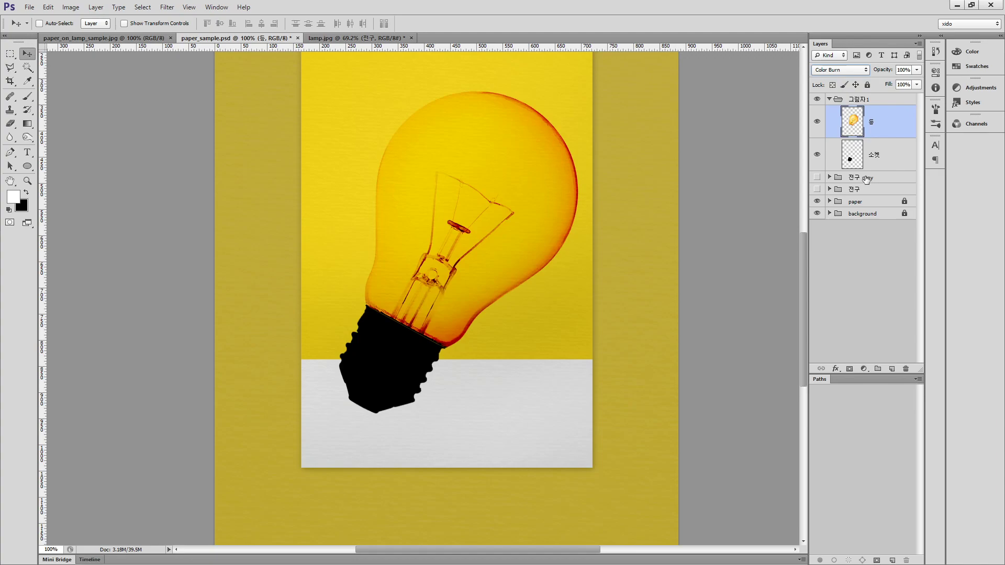
{"action": "key", "text": "Up"}
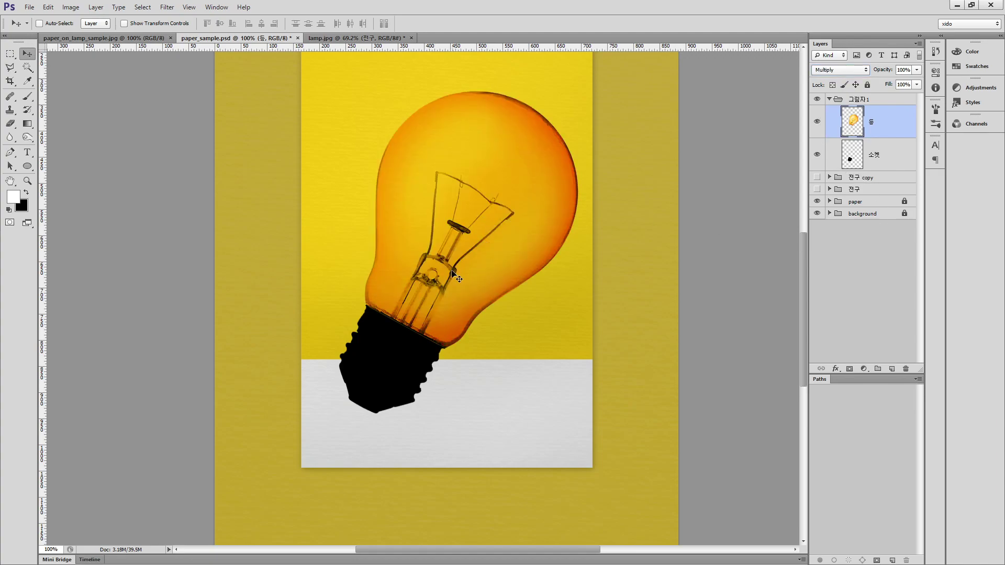
{"action": "left_click", "coordinate": [428, 277], "text": "ctrl"}
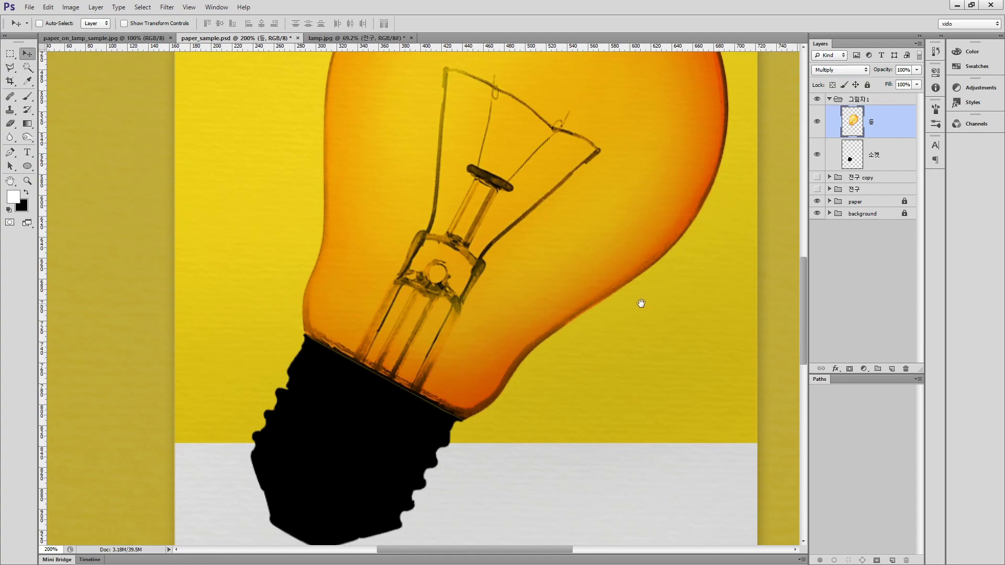
{"action": "left_click_drag", "start_coordinate": [585, 168], "coordinate": [564, 211]}
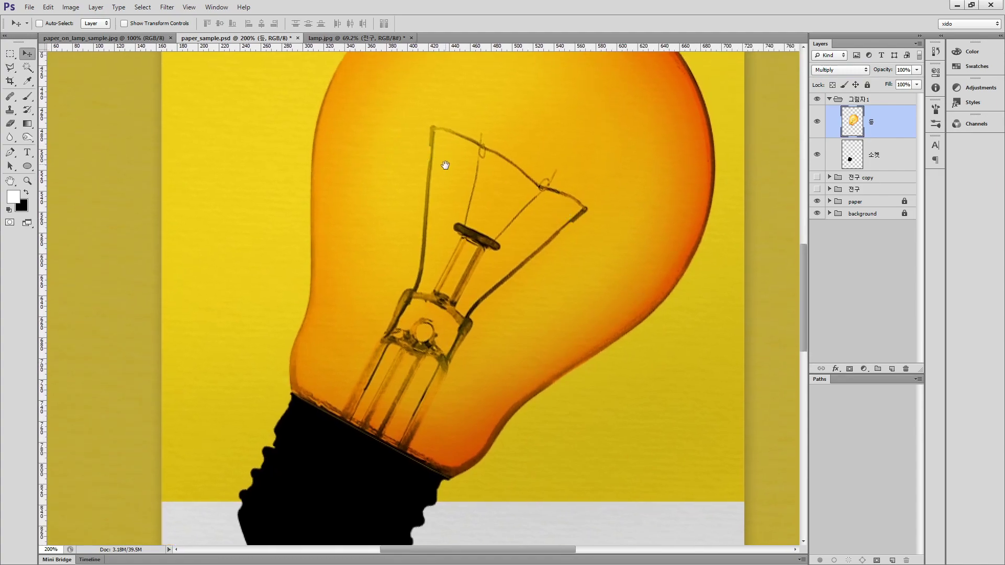
{"action": "key", "text": "ctrl+minus"}
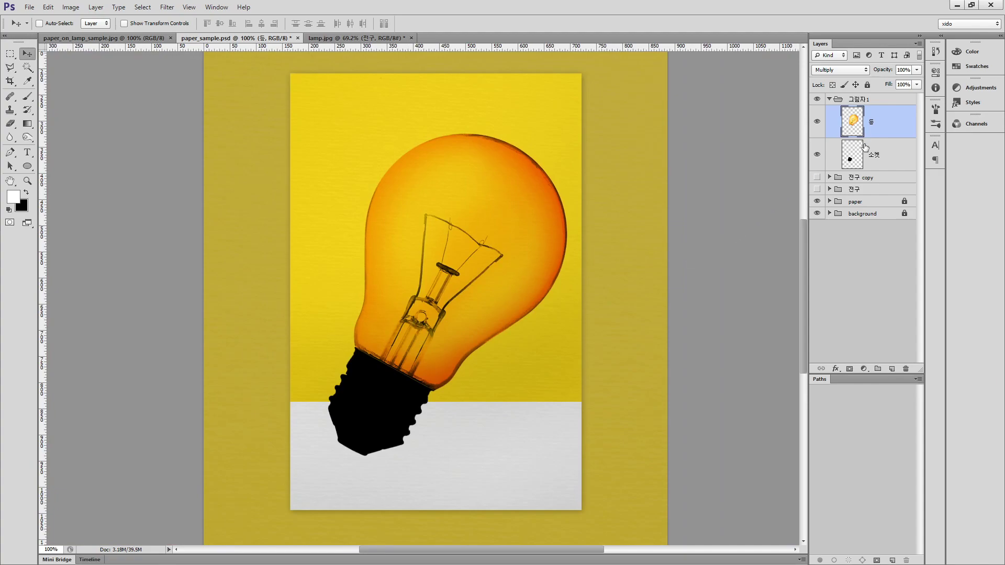
Step: Merge the 그림자1 group with its 등 and 소켓 layers into a single layer
{"action": "left_click", "coordinate": [864, 100]}
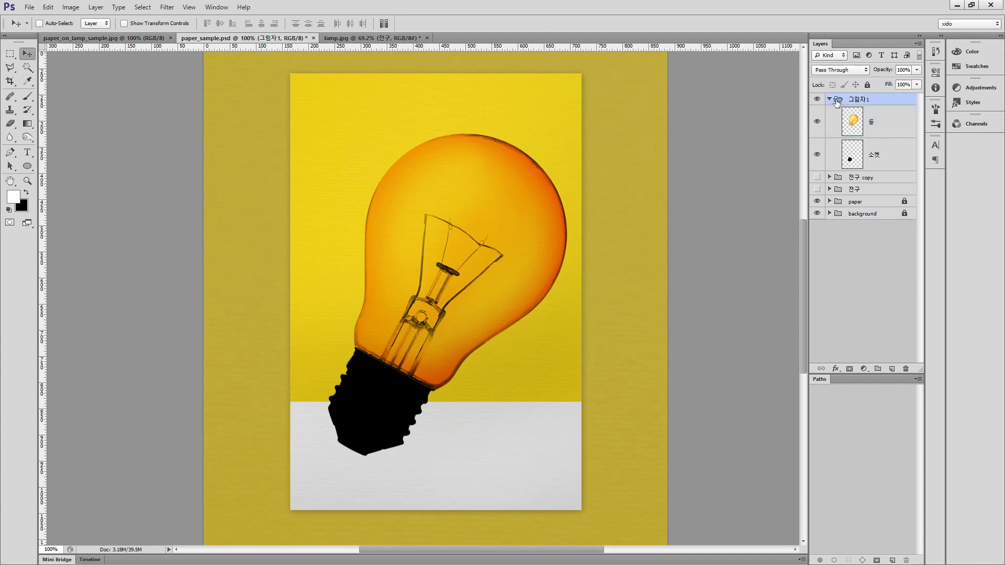
{"action": "left_click", "coordinate": [830, 99]}
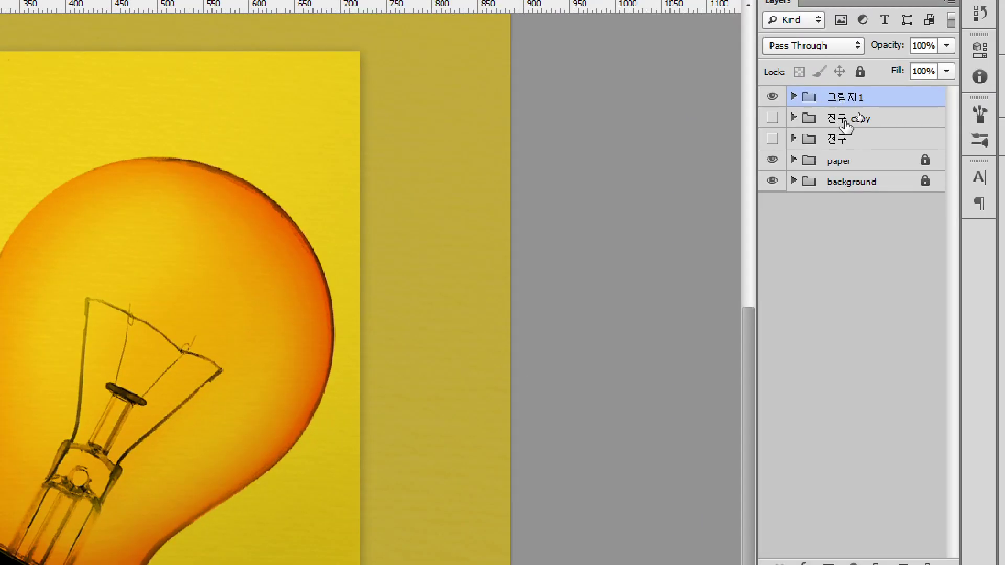
{"action": "left_click", "coordinate": [794, 97]}
{"action": "left_click", "coordinate": [836, 135]}
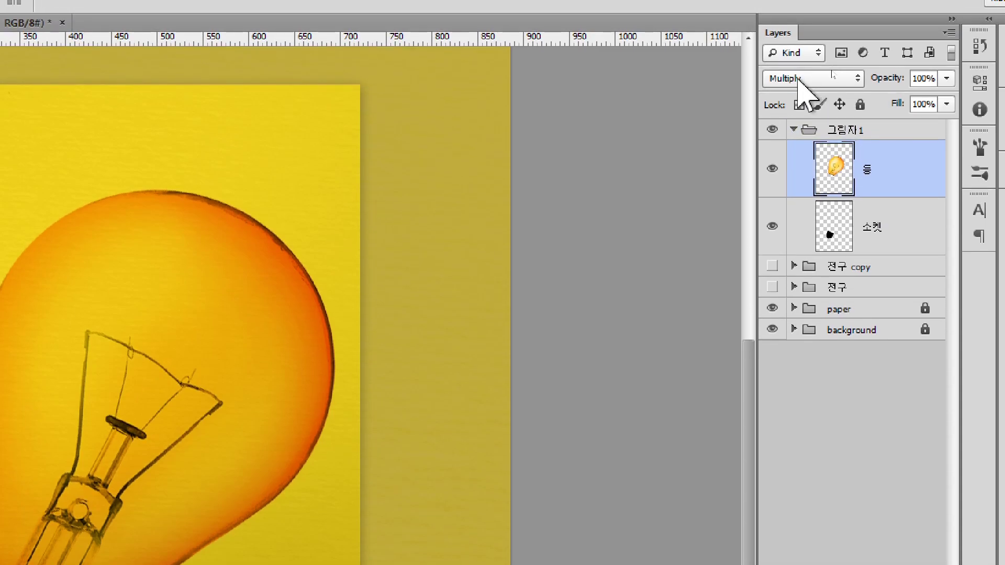
{"action": "left_click", "coordinate": [804, 133]}
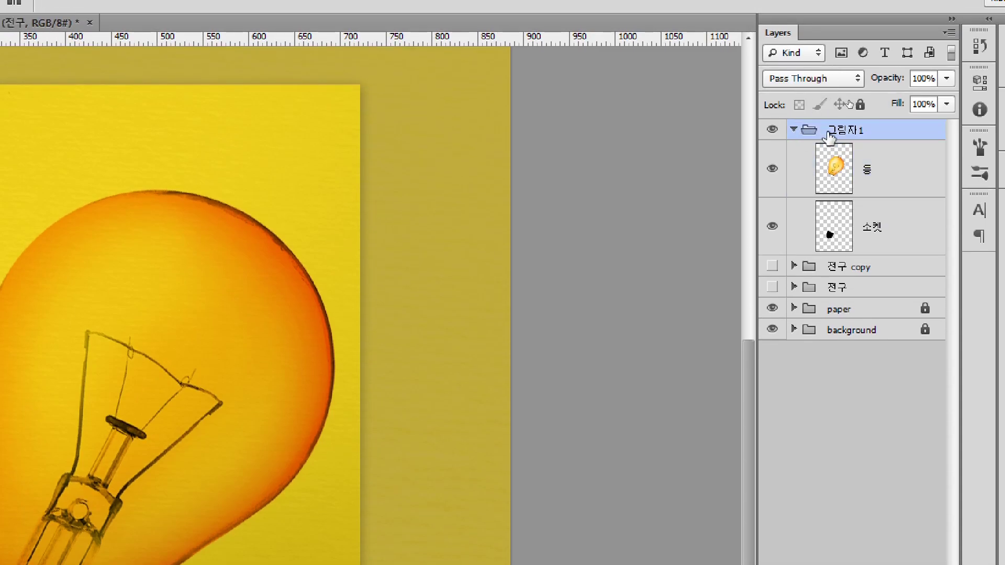
{"action": "key", "text": "ctrl+e"}
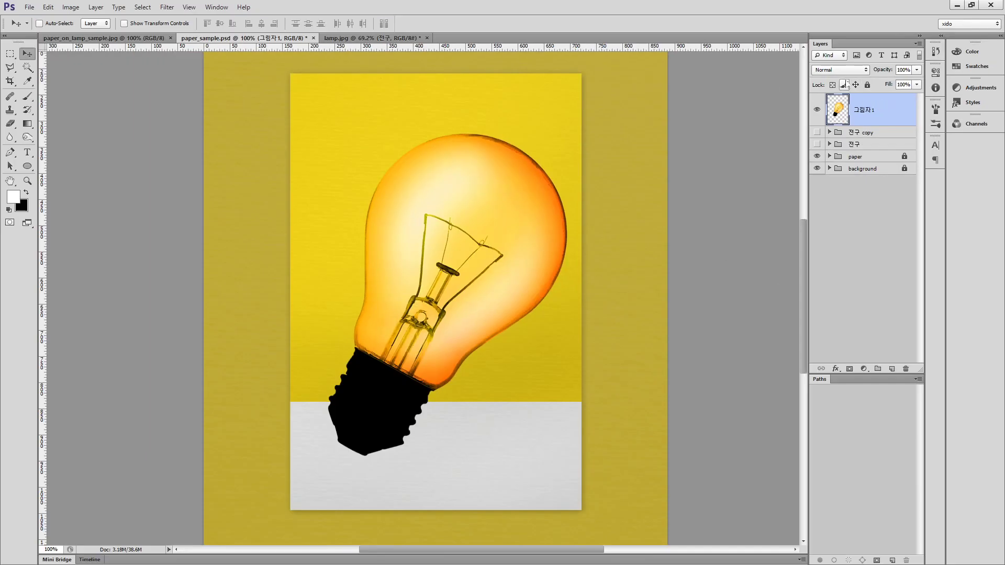
Step: Lower the opacity of the merged 그림자1 layer to 90% and then to 80%
{"action": "left_click", "coordinate": [779, 21]}
{"action": "left_click", "coordinate": [901, 70]}
{"action": "type", "text": "90"}
{"action": "key", "text": "Return"}
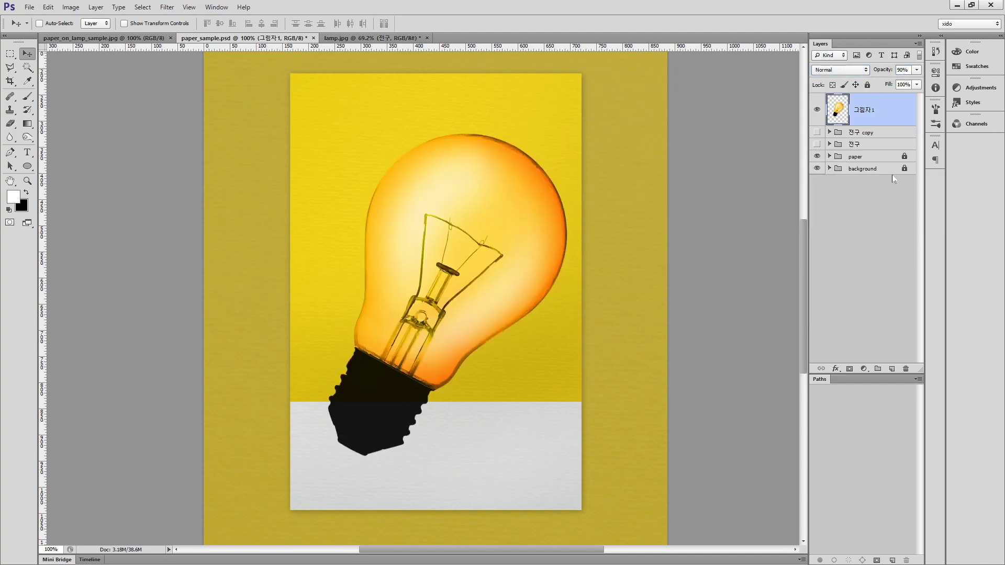
{"action": "left_click_drag", "start_coordinate": [908, 70], "coordinate": [849, 80]}
{"action": "type", "text": "80"}
{"action": "key", "text": "Return"}
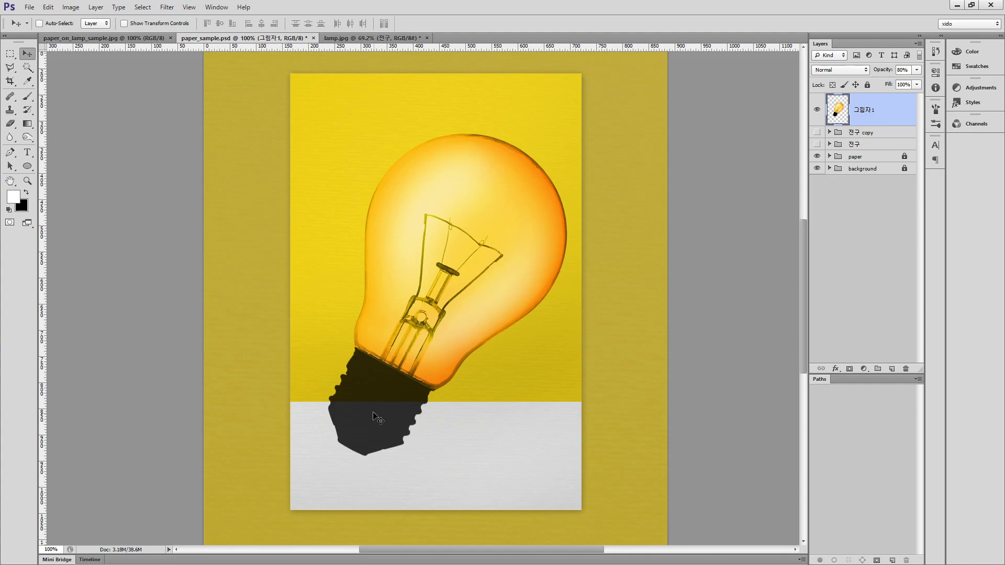
Step: Set the blending mode of the merged 그림자1 layer to Multiply and check how it blends with the paper
{"action": "left_click", "coordinate": [441, 413], "text": "ctrl"}
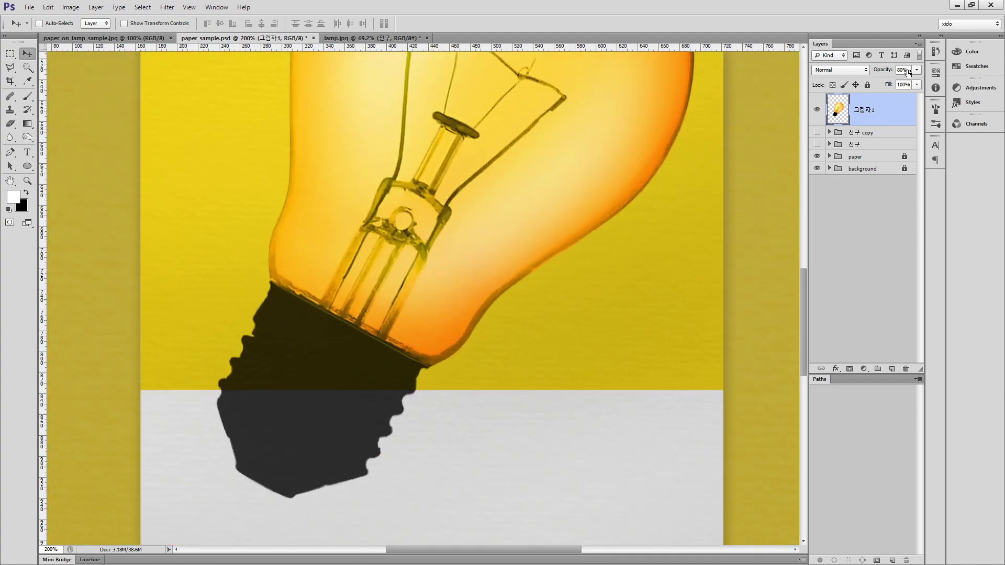
{"action": "left_click", "coordinate": [865, 71]}
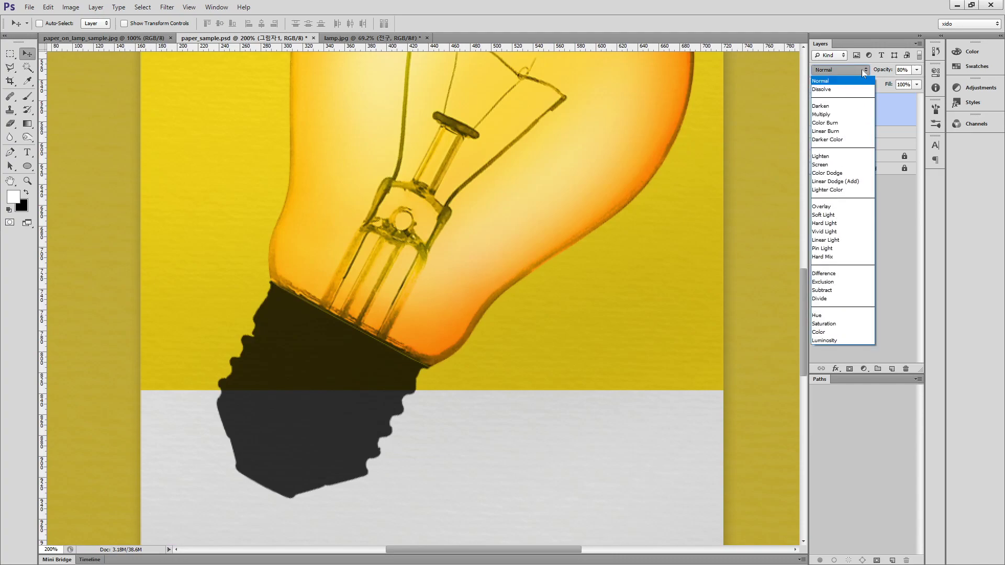
{"action": "left_click", "coordinate": [844, 115]}
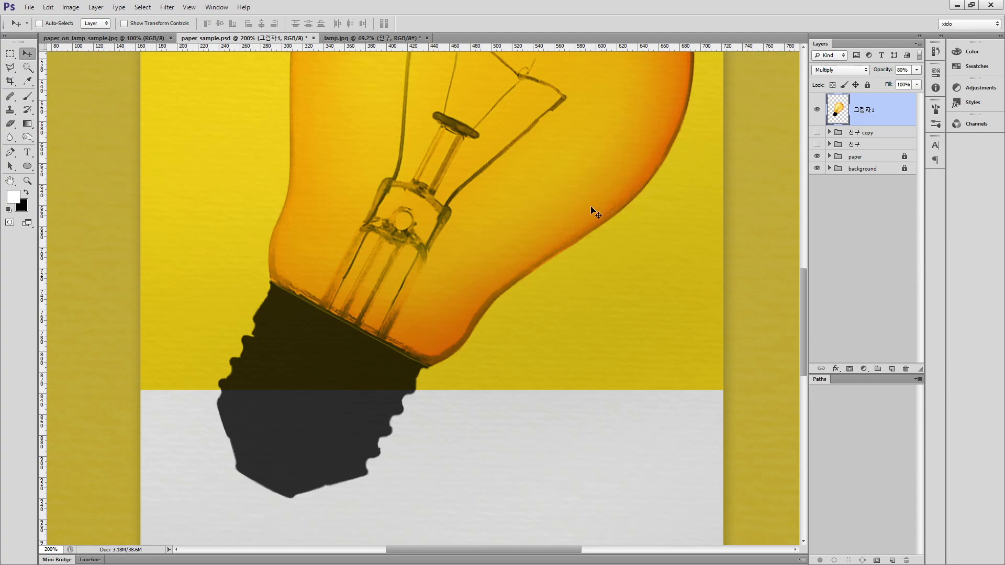
{"action": "left_click_drag", "start_coordinate": [626, 252], "coordinate": [639, 319]}
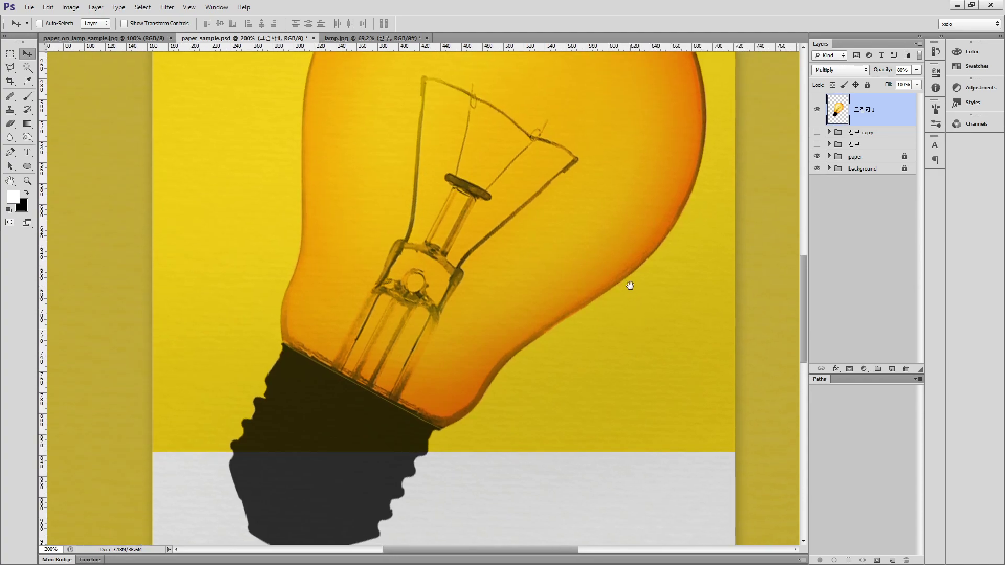
{"action": "key", "text": "ctrl+minus"}
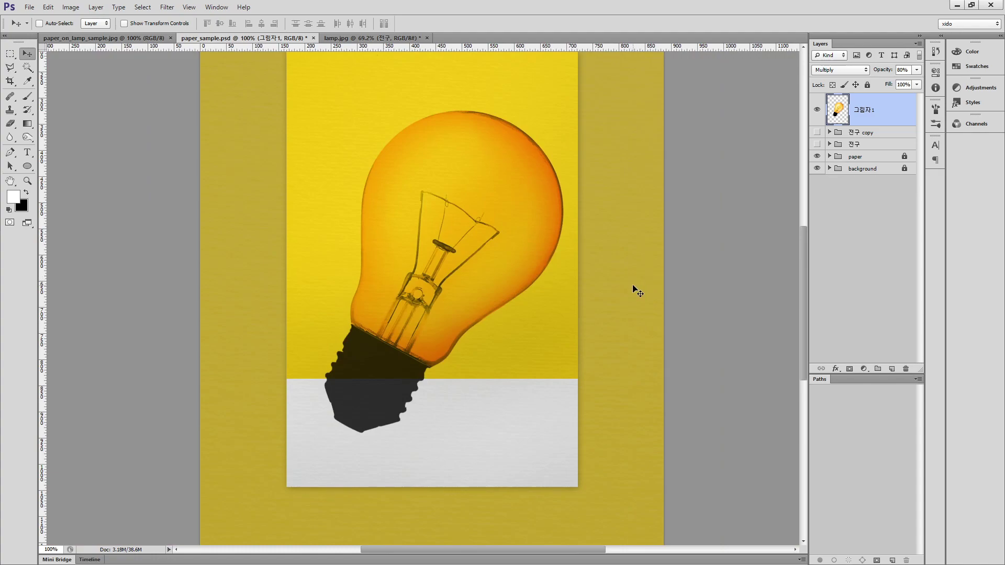
Step: Soften the 그림자1 layer with a Gaussian Blur whose radius is slightly under 10 pixels
{"action": "left_click", "coordinate": [167, 6]}
{"action": "mouse_move", "coordinate": [192, 113]}
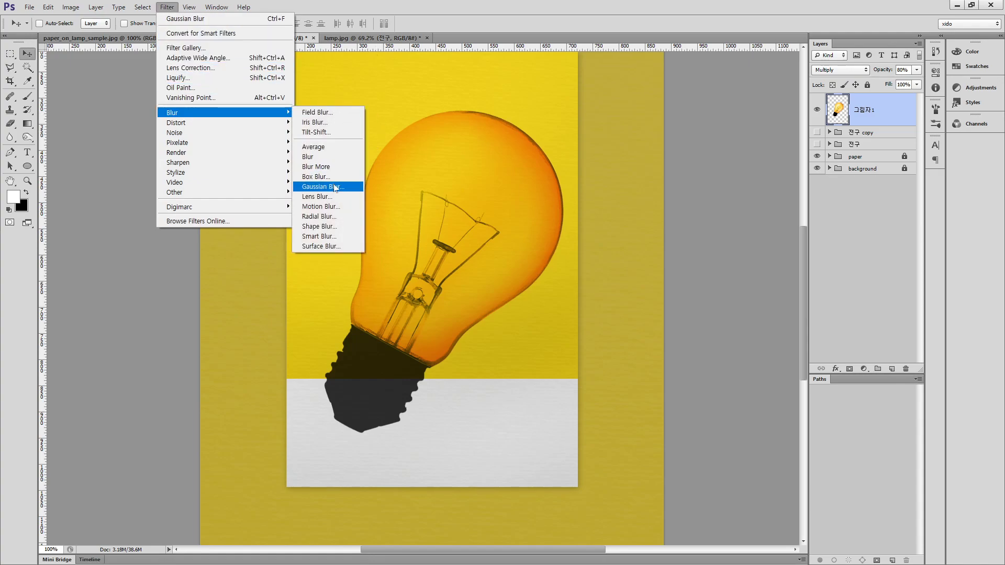
{"action": "left_click", "coordinate": [312, 189]}
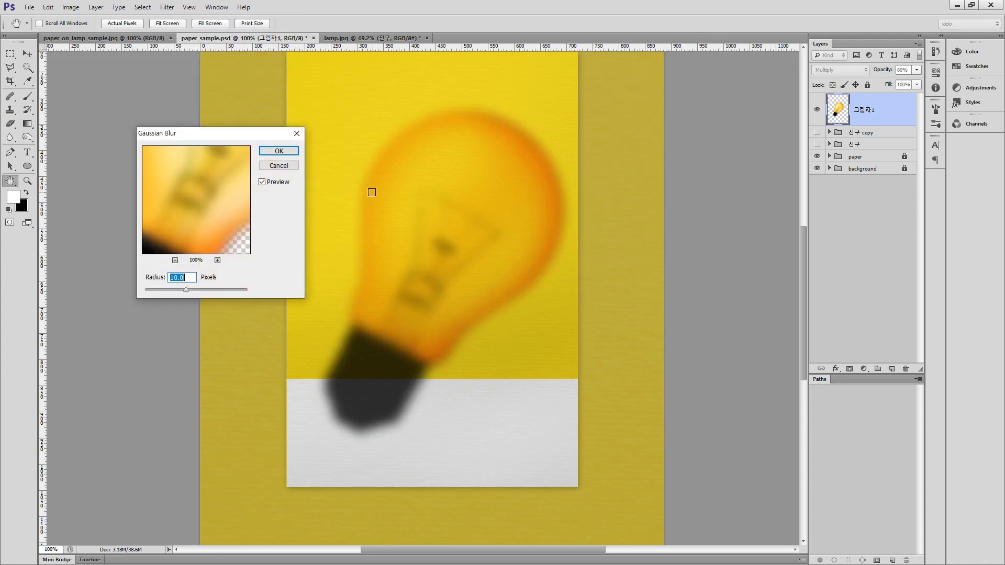
{"action": "mouse_move", "coordinate": [184, 291]}
{"action": "left_mouse_down"}
{"action": "mouse_move", "coordinate": [146, 291]}
{"action": "mouse_move", "coordinate": [180, 294]}
{"action": "left_mouse_up"}
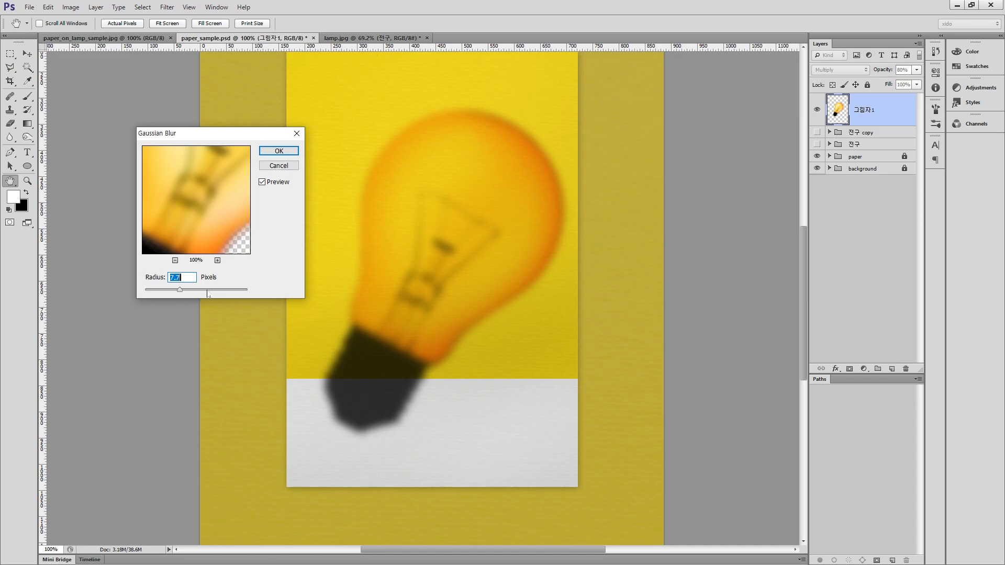
{"action": "key", "text": "Up"}
{"action": "key", "text": "Up"}
{"action": "left_click", "coordinate": [273, 154]}
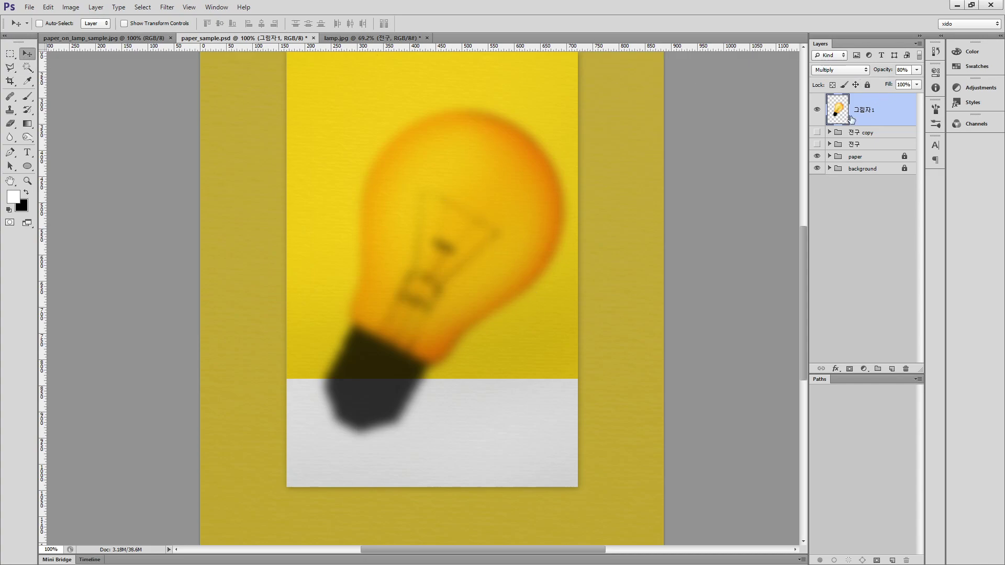
Step: Show the 전구 copy group and place the 그림자1 shadow layer directly beneath it
{"action": "left_click", "coordinate": [817, 132]}
{"action": "left_click_drag", "start_coordinate": [891, 106], "coordinate": [899, 139]}
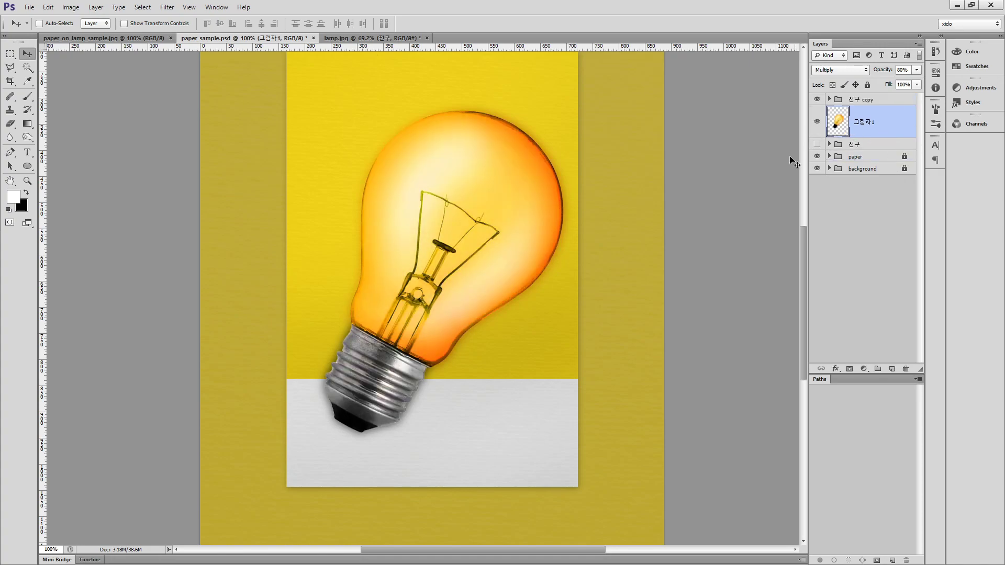
{"action": "key", "text": "ctrl+t"}
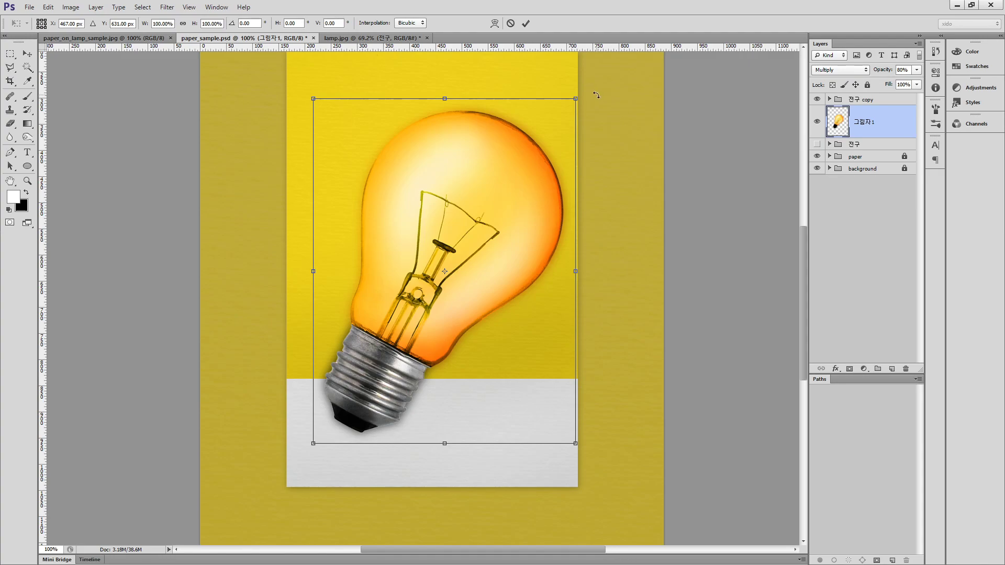
{"action": "left_click_drag", "start_coordinate": [596, 94], "coordinate": [687, 151]}
{"action": "left_click_drag", "start_coordinate": [566, 252], "coordinate": [617, 312]}
{"action": "key", "text": "Escape"}
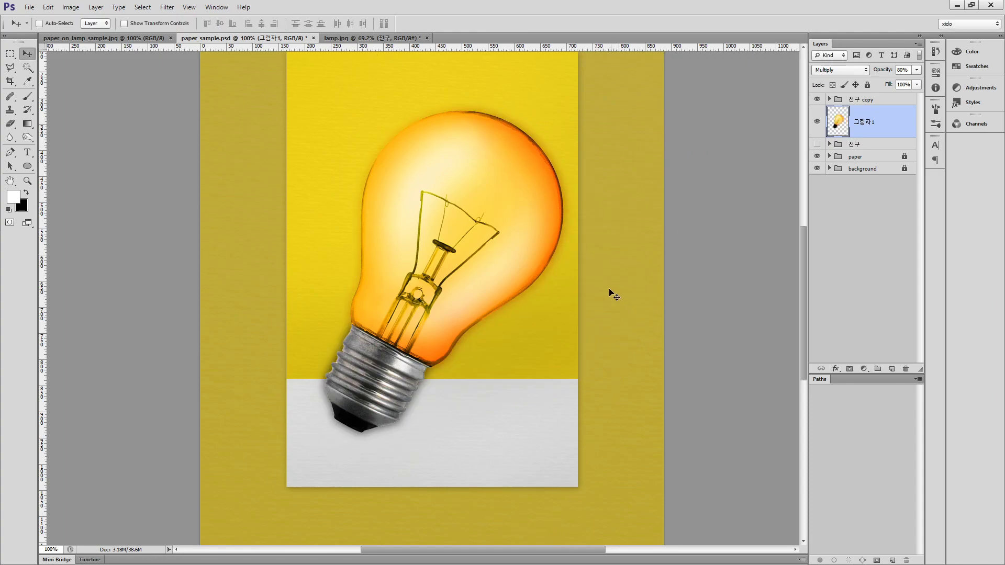
Step: Rotate the 그림자1 shadow clockwise around a pivot at the socket tip so it falls beside the bulb
{"action": "key", "text": "ctrl+t"}
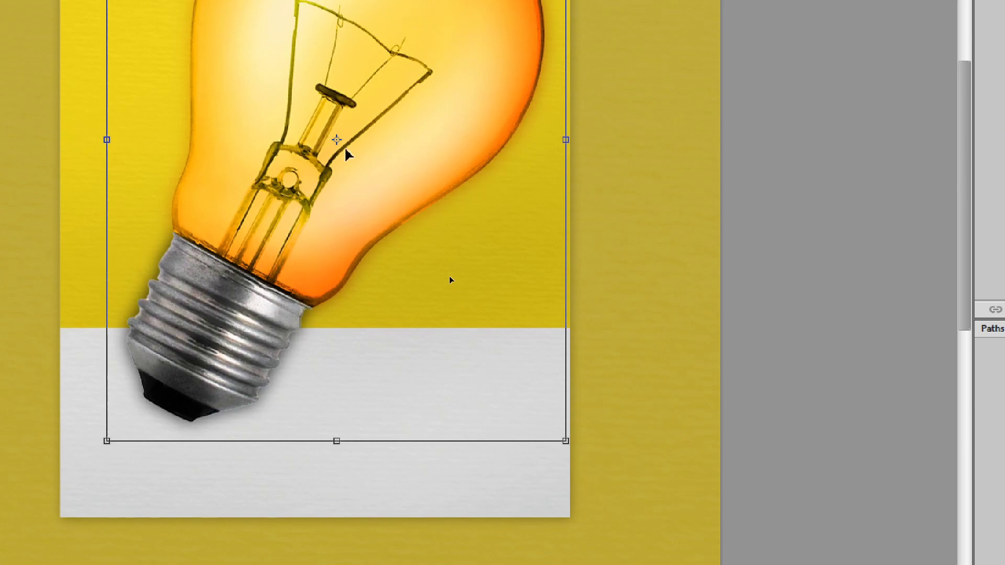
{"action": "left_click_drag", "start_coordinate": [338, 141], "coordinate": [199, 410]}
{"action": "left_click_drag", "start_coordinate": [716, 146], "coordinate": [820, 368]}
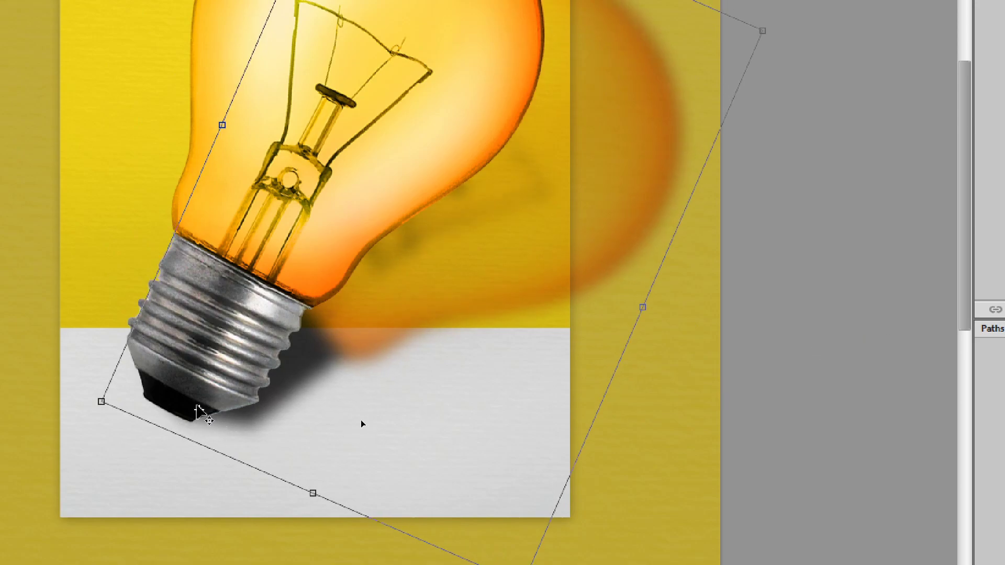
{"action": "key", "text": "Return"}
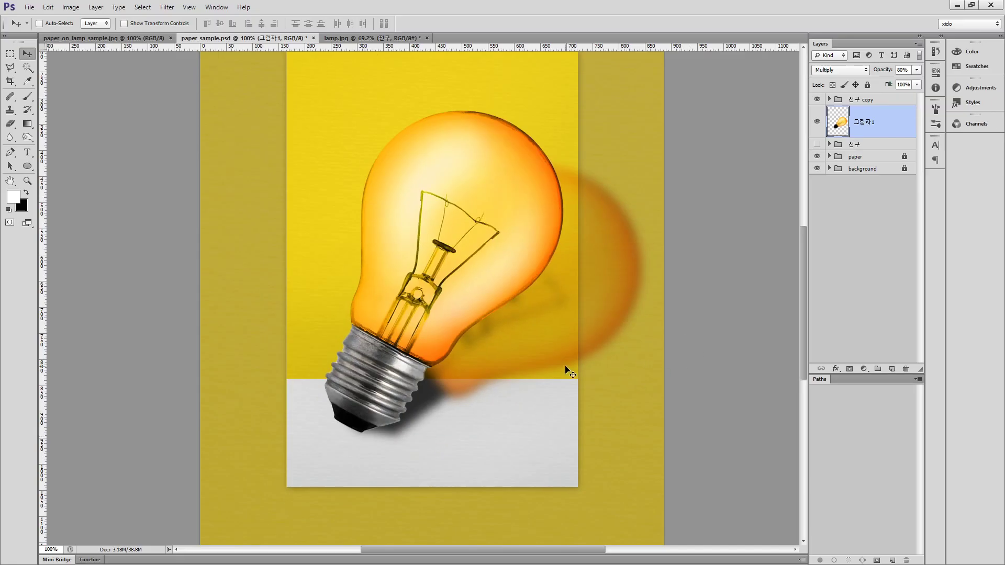
Step: Duplicate the 그림자1 shadow layer and rotate the copy further clockwise around the socket tip
{"action": "key", "text": "ctrl+j"}
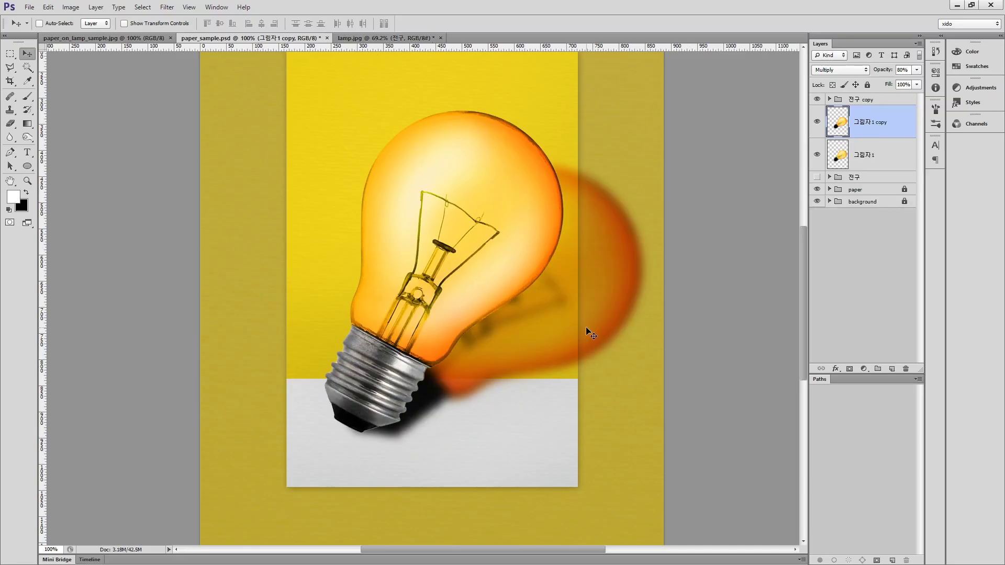
{"action": "key", "text": "ctrl+t"}
{"action": "left_click_drag", "start_coordinate": [491, 301], "coordinate": [379, 434]}
{"action": "left_click_drag", "start_coordinate": [679, 286], "coordinate": [730, 425]}
{"action": "key", "text": "Return"}
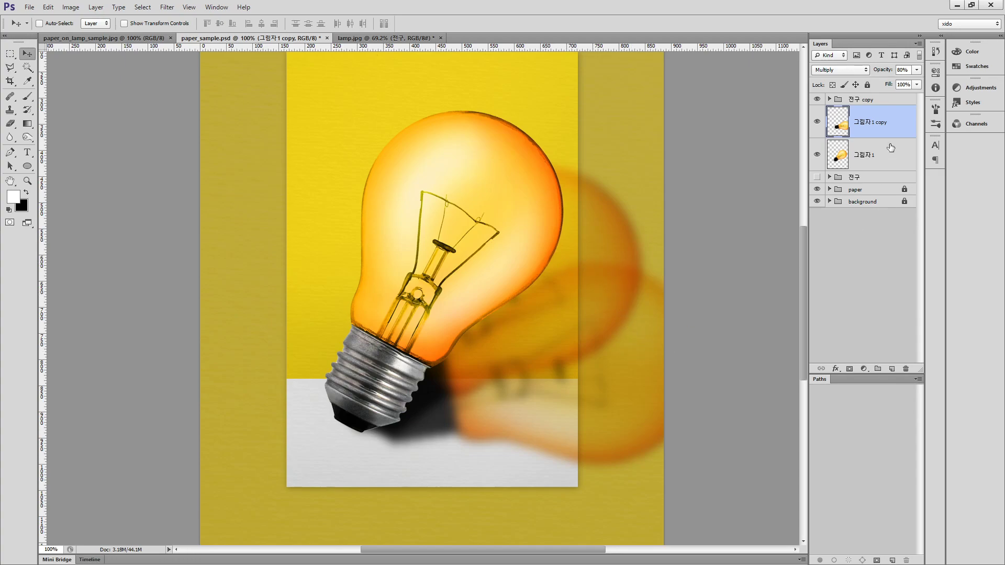
Step: Lower the 그림자1 copy shadow's opacity to 35% and soften it further with another Gaussian Blur
{"action": "left_click", "coordinate": [917, 70]}
{"action": "left_click_drag", "start_coordinate": [892, 84], "coordinate": [886, 85]}
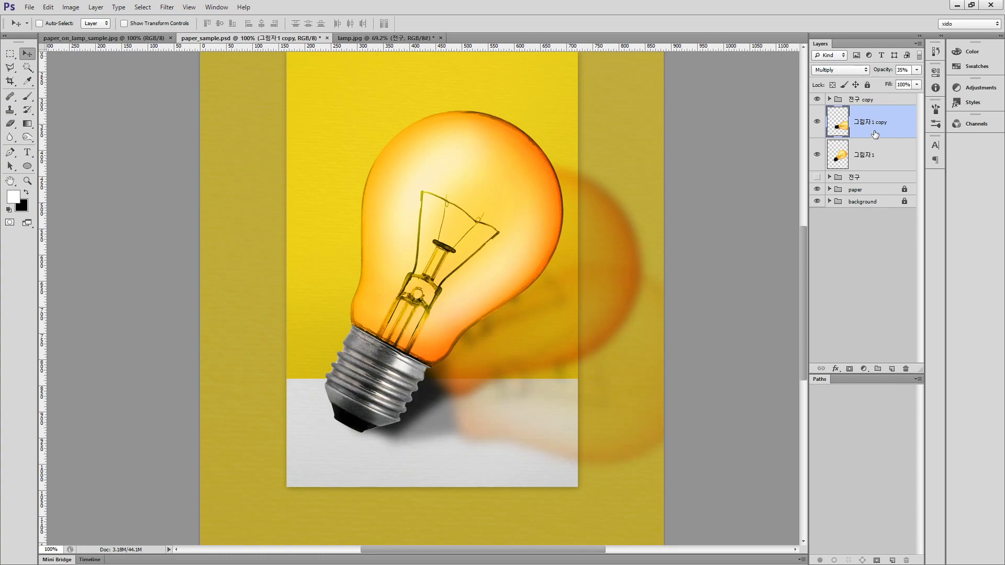
{"action": "left_click", "coordinate": [167, 7]}
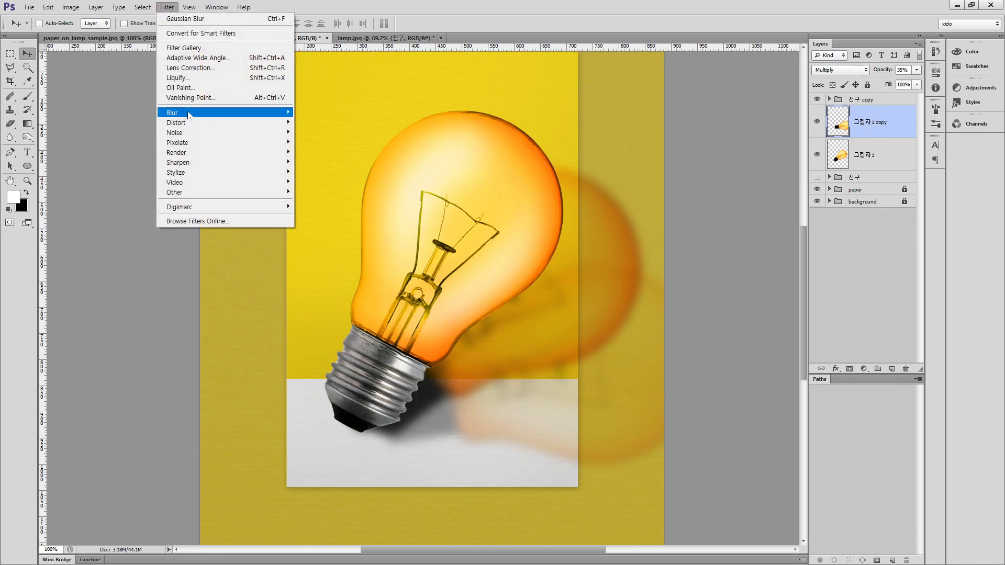
{"action": "mouse_move", "coordinate": [173, 118]}
{"action": "left_click", "coordinate": [325, 190]}
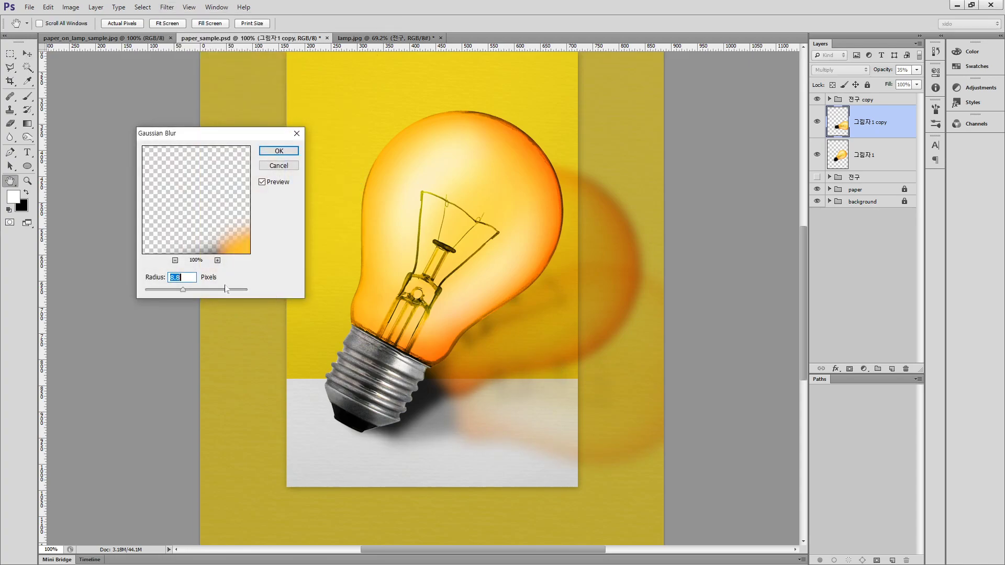
{"action": "left_click", "coordinate": [279, 151]}
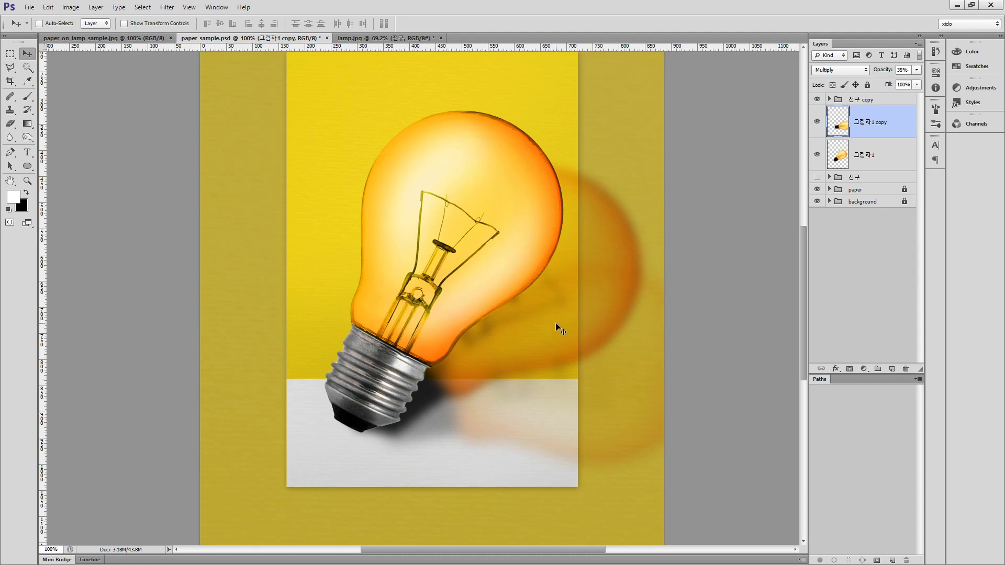
Step: Shift the 전구 copy bulb group slightly up and to the left, away from its shadows
{"action": "left_click", "coordinate": [848, 101]}
{"action": "mouse_move", "coordinate": [437, 261]}
{"action": "left_mouse_down"}
{"action": "mouse_move", "coordinate": [439, 231]}
{"action": "mouse_move", "coordinate": [435, 259]}
{"action": "left_mouse_up"}
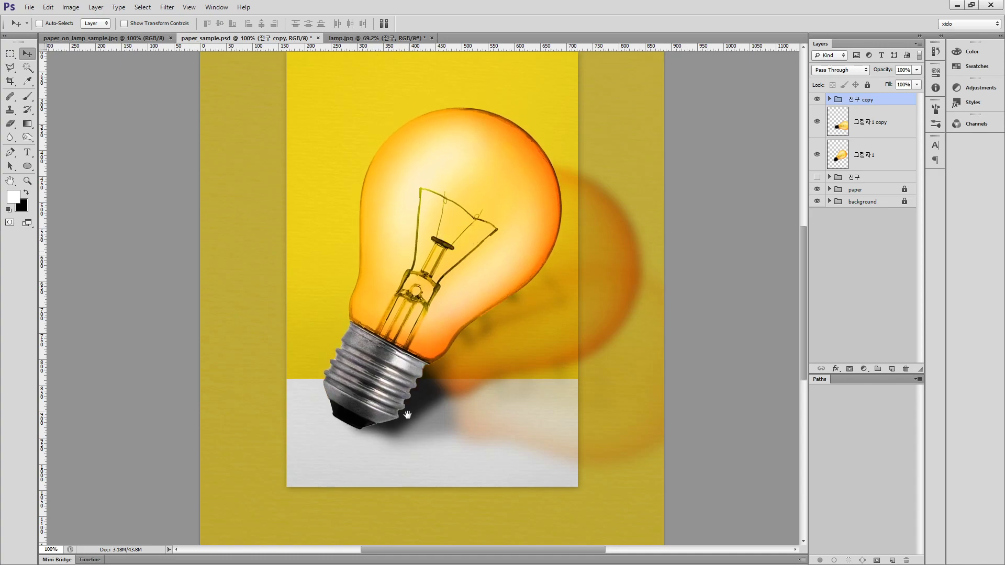
Step: Add a new layer above the 전구 copy group and paint a black contact shadow around the socket's lower edges with a 13 px brush
{"action": "left_click", "coordinate": [393, 432], "text": "ctrl"}
{"action": "left_click", "coordinate": [393, 434], "text": "ctrl"}
{"action": "left_click_drag", "start_coordinate": [427, 433], "coordinate": [446, 280]}
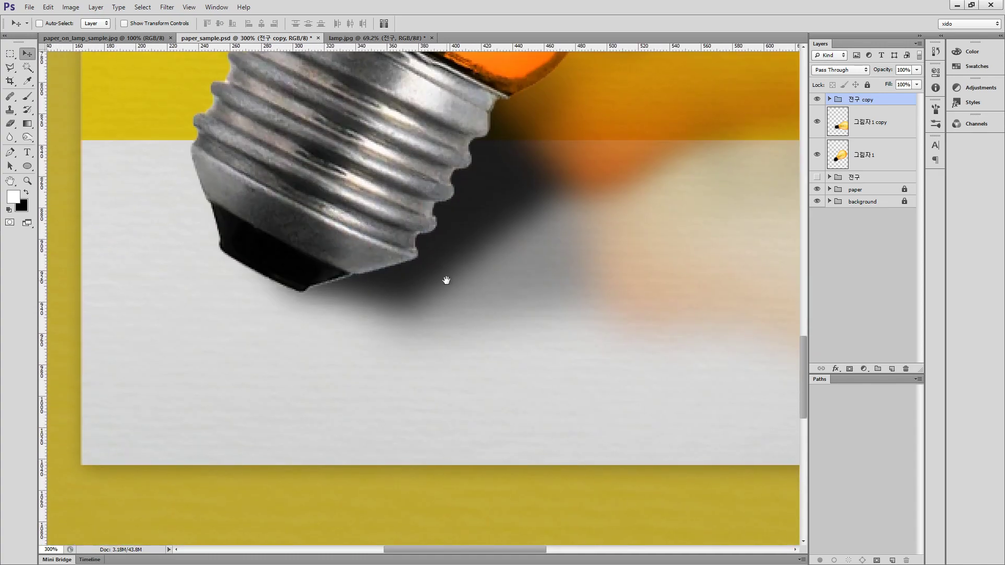
{"action": "left_click", "coordinate": [892, 369]}
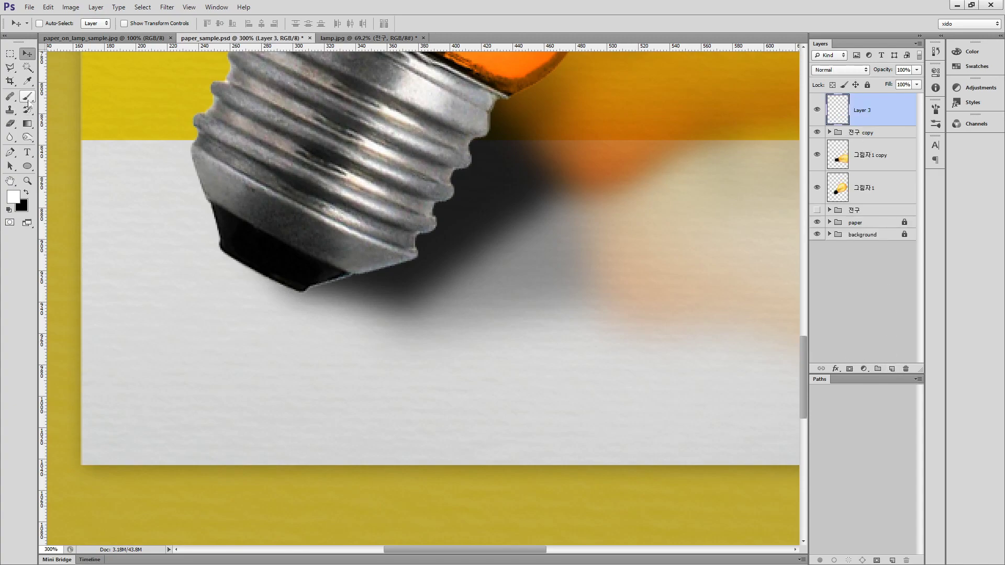
{"action": "left_click", "coordinate": [26, 193]}
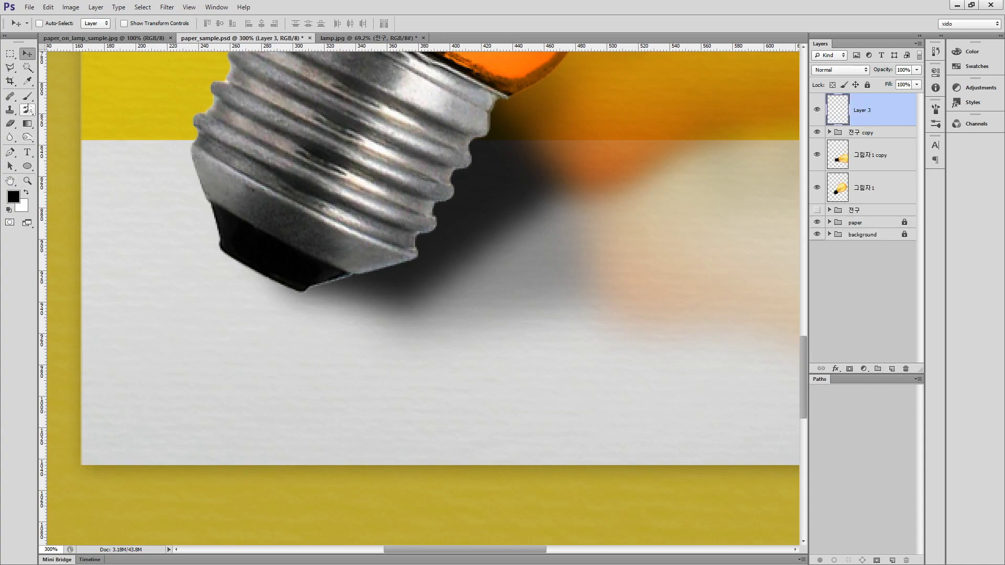
{"action": "left_click", "coordinate": [28, 98]}
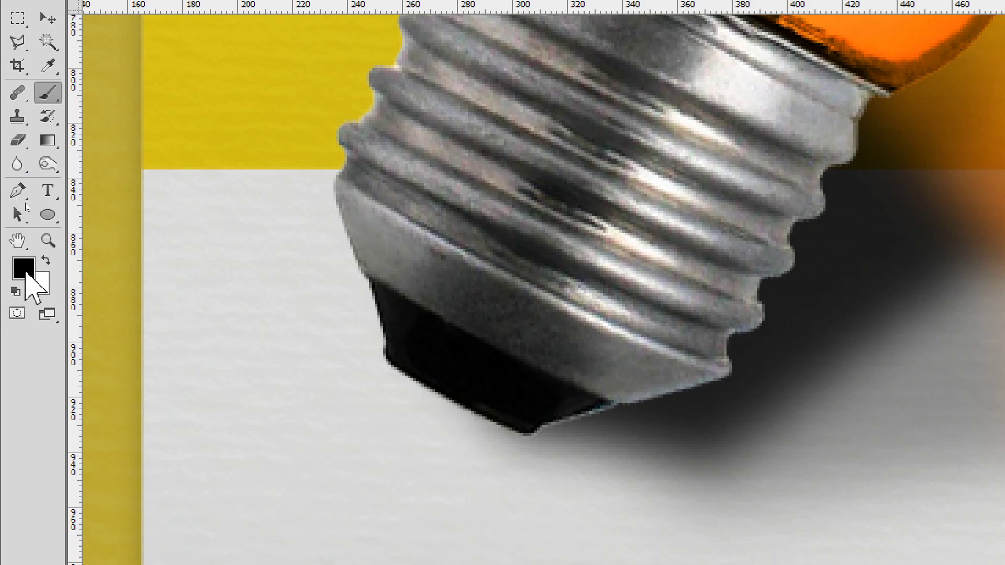
{"action": "left_click", "coordinate": [365, 285]}
{"action": "mouse_move", "coordinate": [364, 285]}
{"action": "left_mouse_down"}
{"action": "mouse_move", "coordinate": [379, 344]}
{"action": "mouse_move", "coordinate": [415, 377]}
{"action": "mouse_move", "coordinate": [529, 426]}
{"action": "mouse_move", "coordinate": [590, 423]}
{"action": "mouse_move", "coordinate": [644, 406]}
{"action": "mouse_move", "coordinate": [539, 433]}
{"action": "mouse_move", "coordinate": [712, 391]}
{"action": "mouse_move", "coordinate": [822, 226]}
{"action": "mouse_move", "coordinate": [850, 159]}
{"action": "mouse_move", "coordinate": [819, 271]}
{"action": "mouse_move", "coordinate": [740, 391]}
{"action": "mouse_move", "coordinate": [779, 308]}
{"action": "mouse_move", "coordinate": [608, 442]}
{"action": "mouse_move", "coordinate": [679, 345]}
{"action": "left_mouse_up"}
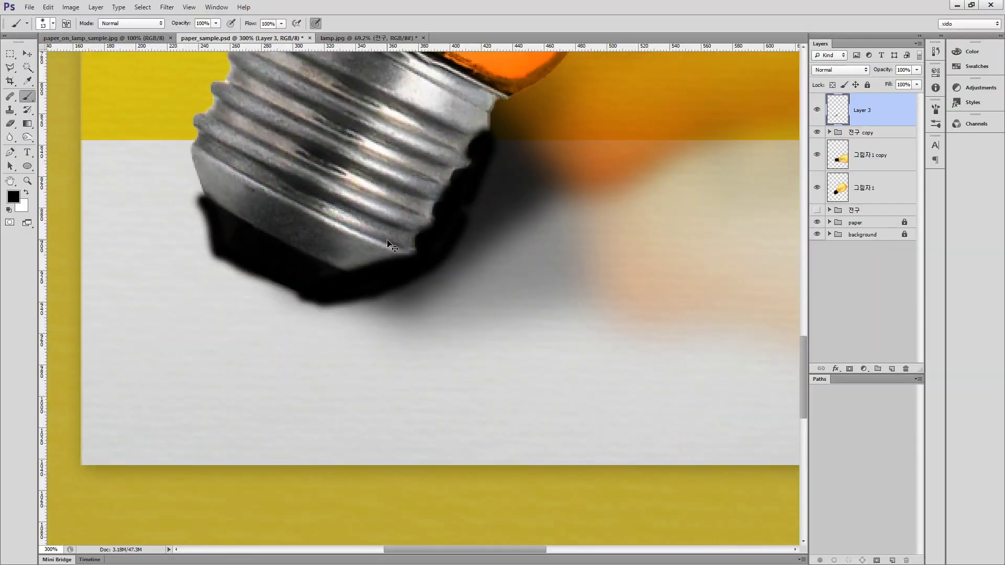
Step: Move the painted shadow layer beneath the 전구 copy group and soften it with a Gaussian Blur
{"action": "left_click_drag", "start_coordinate": [838, 111], "coordinate": [844, 140]}
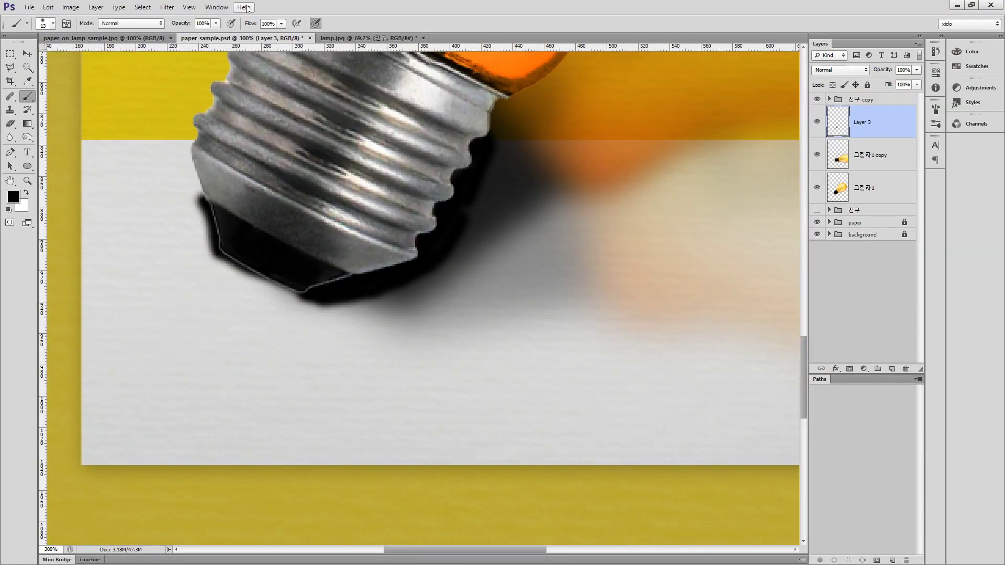
{"action": "left_click", "coordinate": [178, 8]}
{"action": "mouse_move", "coordinate": [272, 113]}
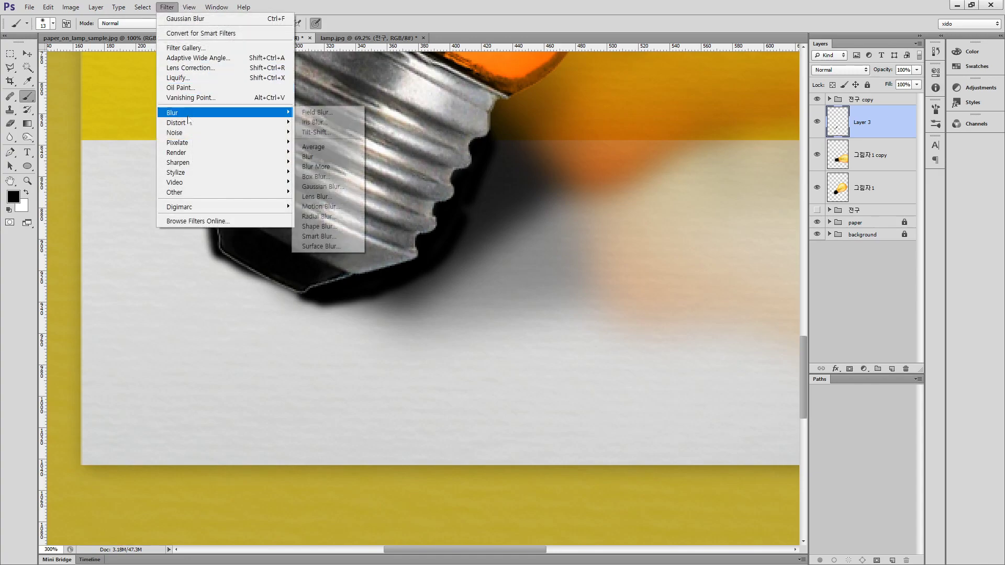
{"action": "left_click", "coordinate": [322, 186]}
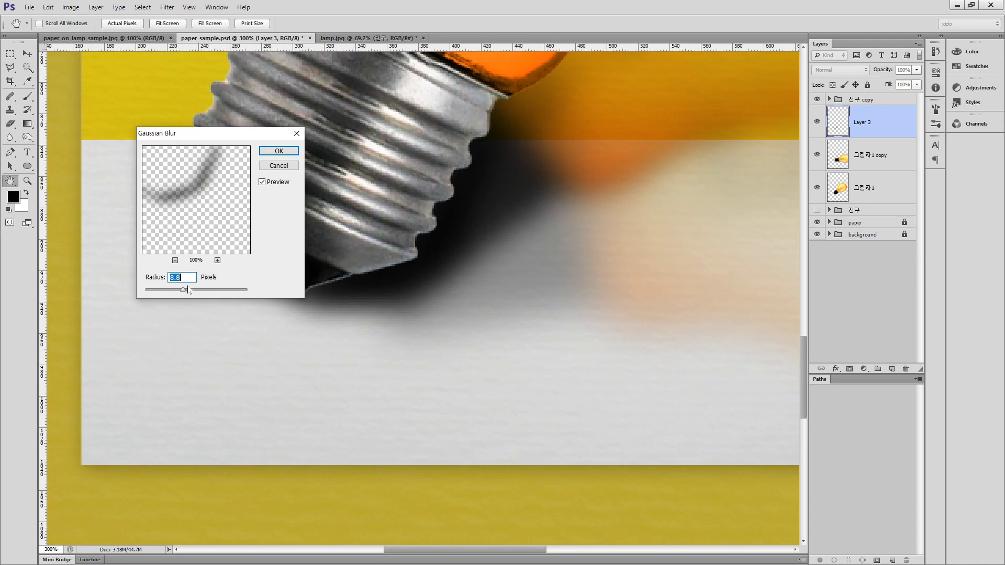
{"action": "key", "text": "Return"}
{"action": "key", "text": "b"}
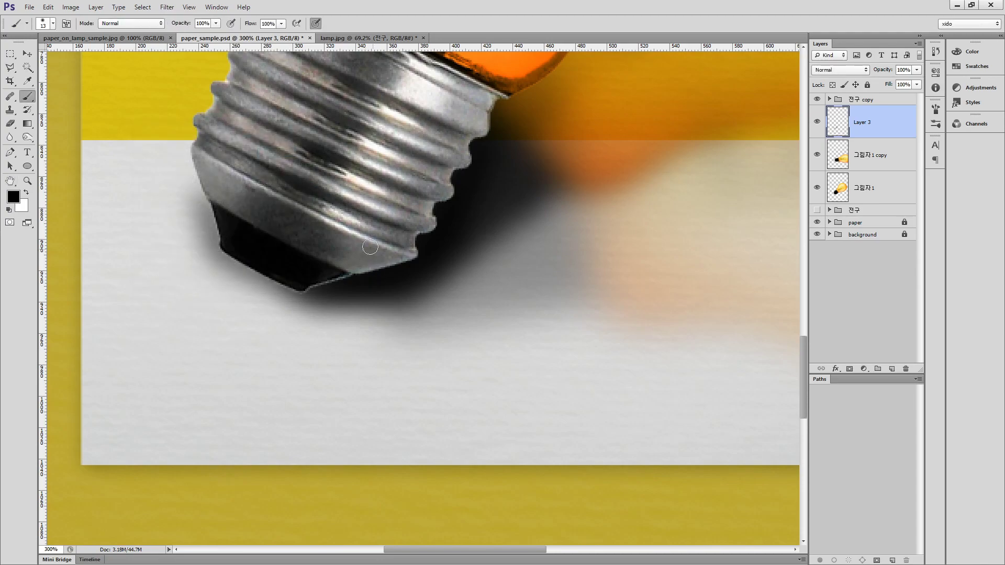
Step: Nudge the 전구 copy group slightly upward over the blurred contact shadow
{"action": "left_click", "coordinate": [842, 99]}
{"action": "key", "text": "v"}
{"action": "left_click_drag", "start_coordinate": [419, 268], "coordinate": [416, 259]}
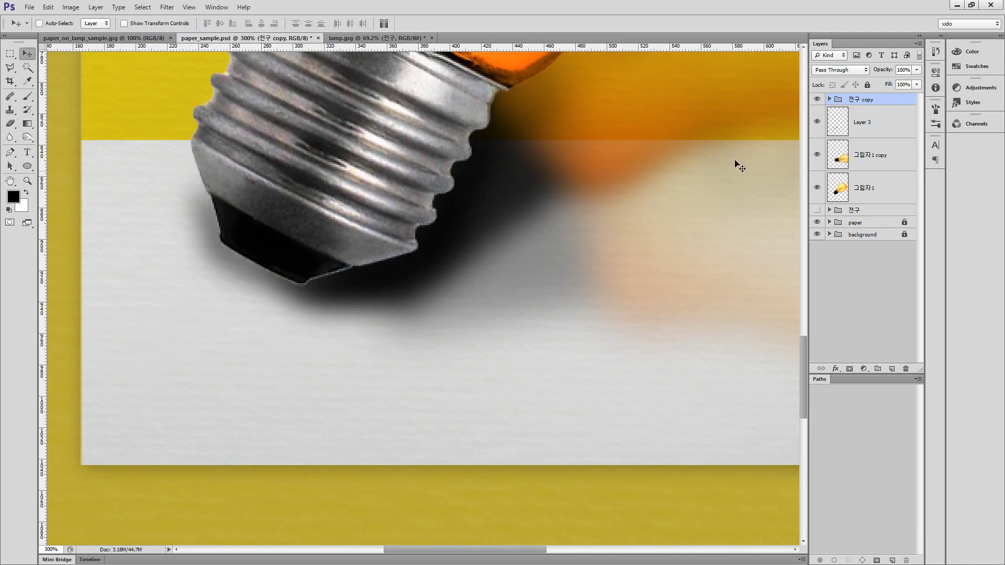
Step: Erase the light fringe along the lower edges of the socket on the 소켓 layer with a 5 px Eraser at 50% opacity
{"action": "left_click", "coordinate": [868, 130]}
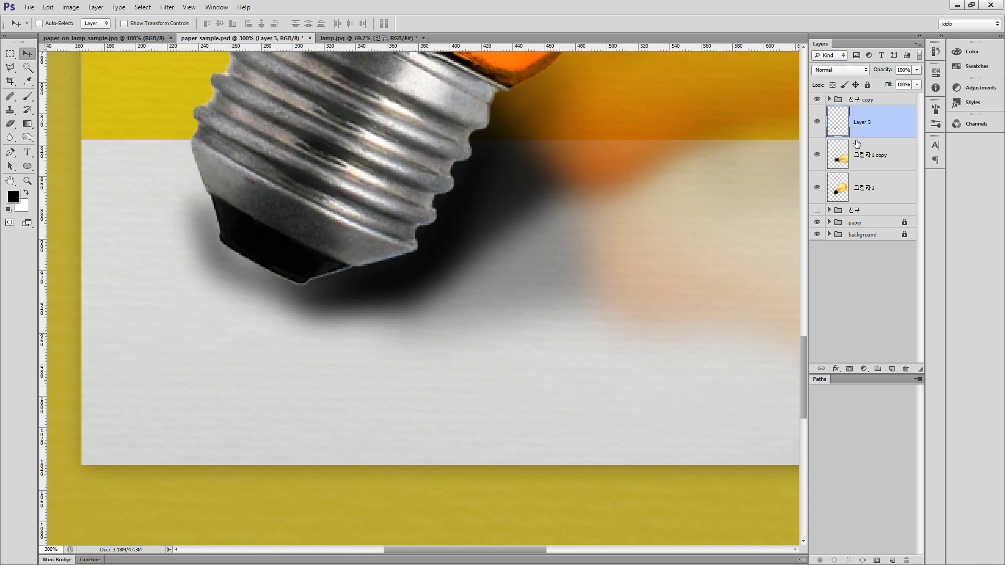
{"action": "left_click", "coordinate": [829, 100]}
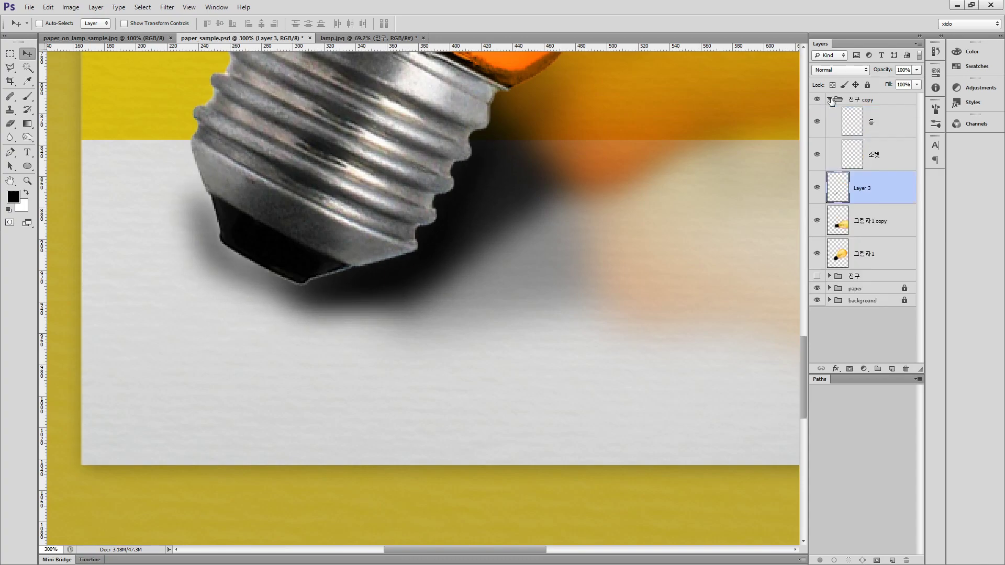
{"action": "left_click", "coordinate": [874, 160]}
{"action": "left_click", "coordinate": [10, 124]}
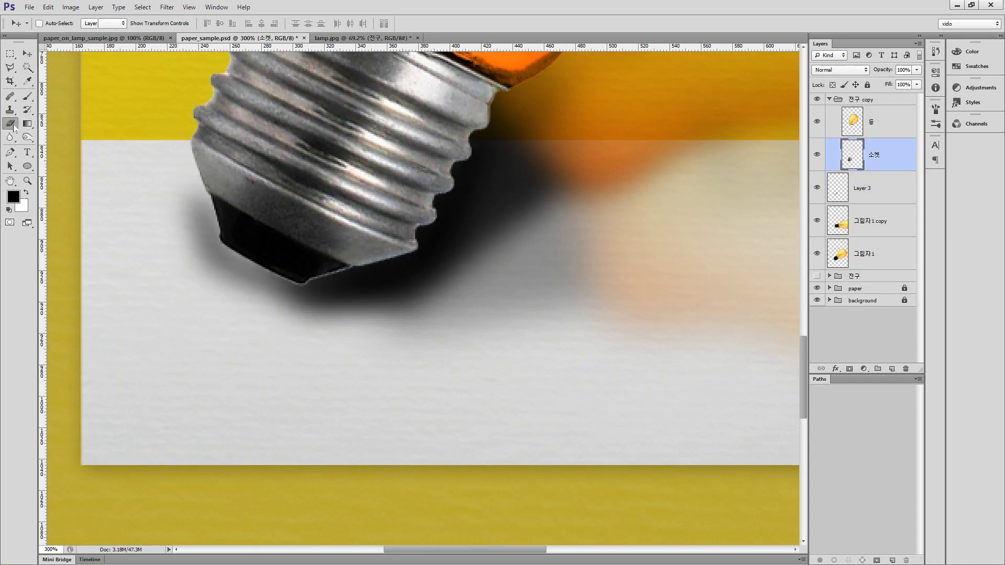
{"action": "scroll", "coordinate": [333, 277], "scroll_direction": "up", "scroll_amount": 2}
{"action": "key", "text": "bracketleft"}
{"action": "key", "text": "bracketleft"}
{"action": "key", "text": "bracketleft"}
{"action": "key", "text": "bracketleft"}
{"action": "key", "text": "bracketleft"}
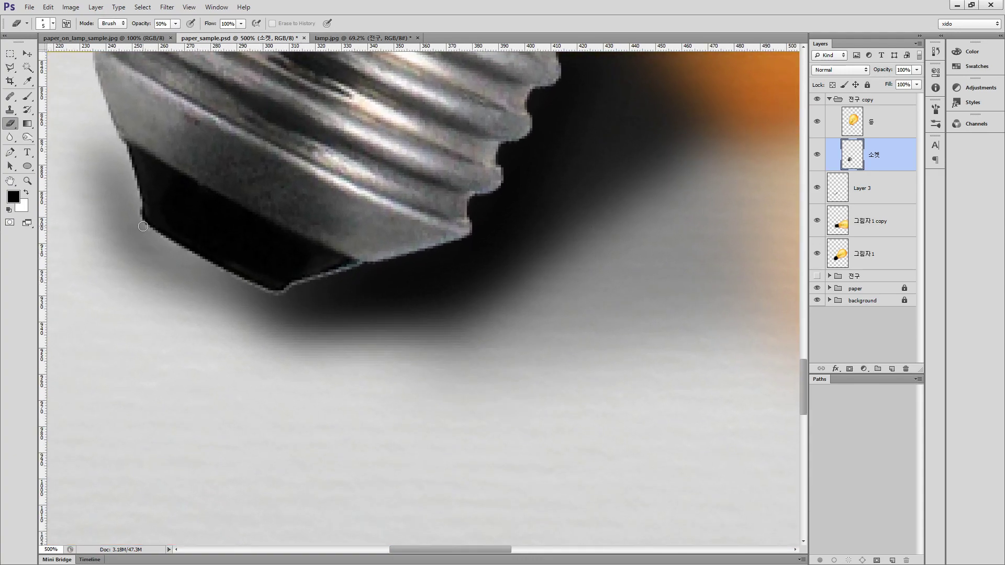
{"action": "left_click", "coordinate": [167, 243], "text": "shift"}
{"action": "left_click", "coordinate": [209, 267], "text": "shift"}
{"action": "left_click", "coordinate": [286, 296], "text": "shift"}
{"action": "left_click", "coordinate": [367, 268], "text": "shift"}
{"action": "left_click", "coordinate": [302, 283], "text": "shift"}
{"action": "left_click", "coordinate": [455, 242], "text": "shift"}
{"action": "left_click", "coordinate": [295, 284], "text": "shift"}
{"action": "left_click", "coordinate": [464, 242], "text": "shift"}
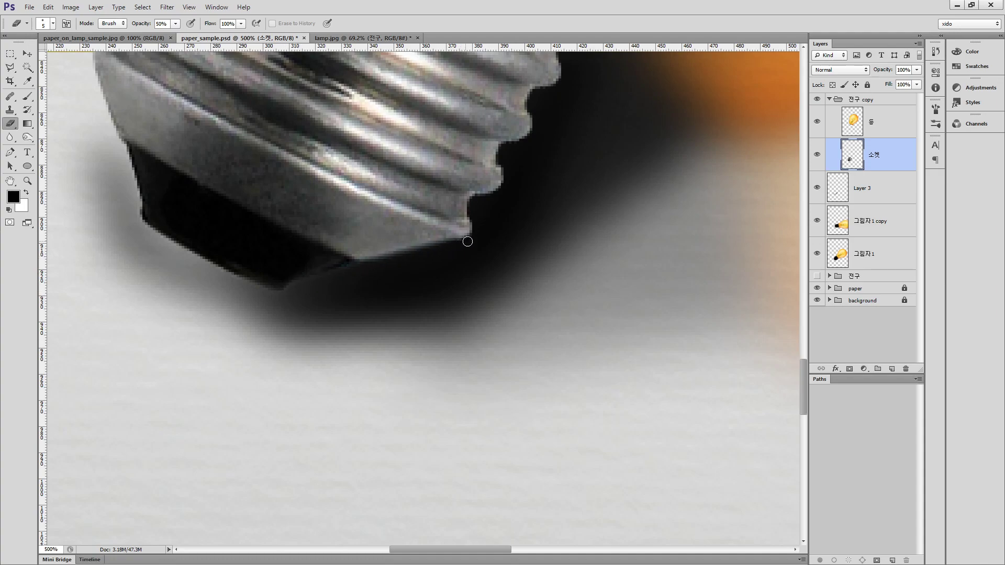
{"action": "left_click", "coordinate": [285, 290], "text": "shift"}
{"action": "left_click", "coordinate": [222, 277], "text": "shift"}
{"action": "key", "text": "ctrl+0"}
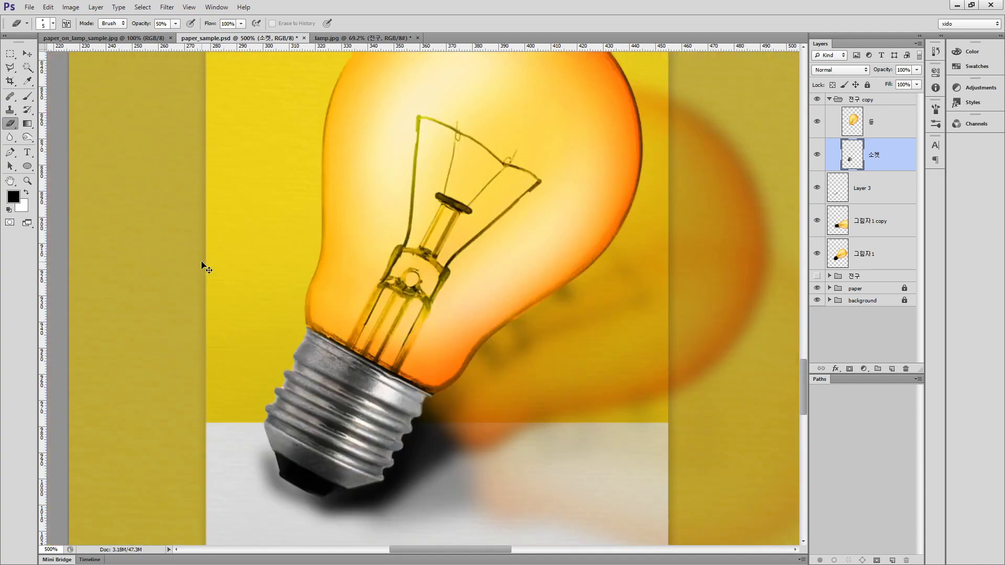